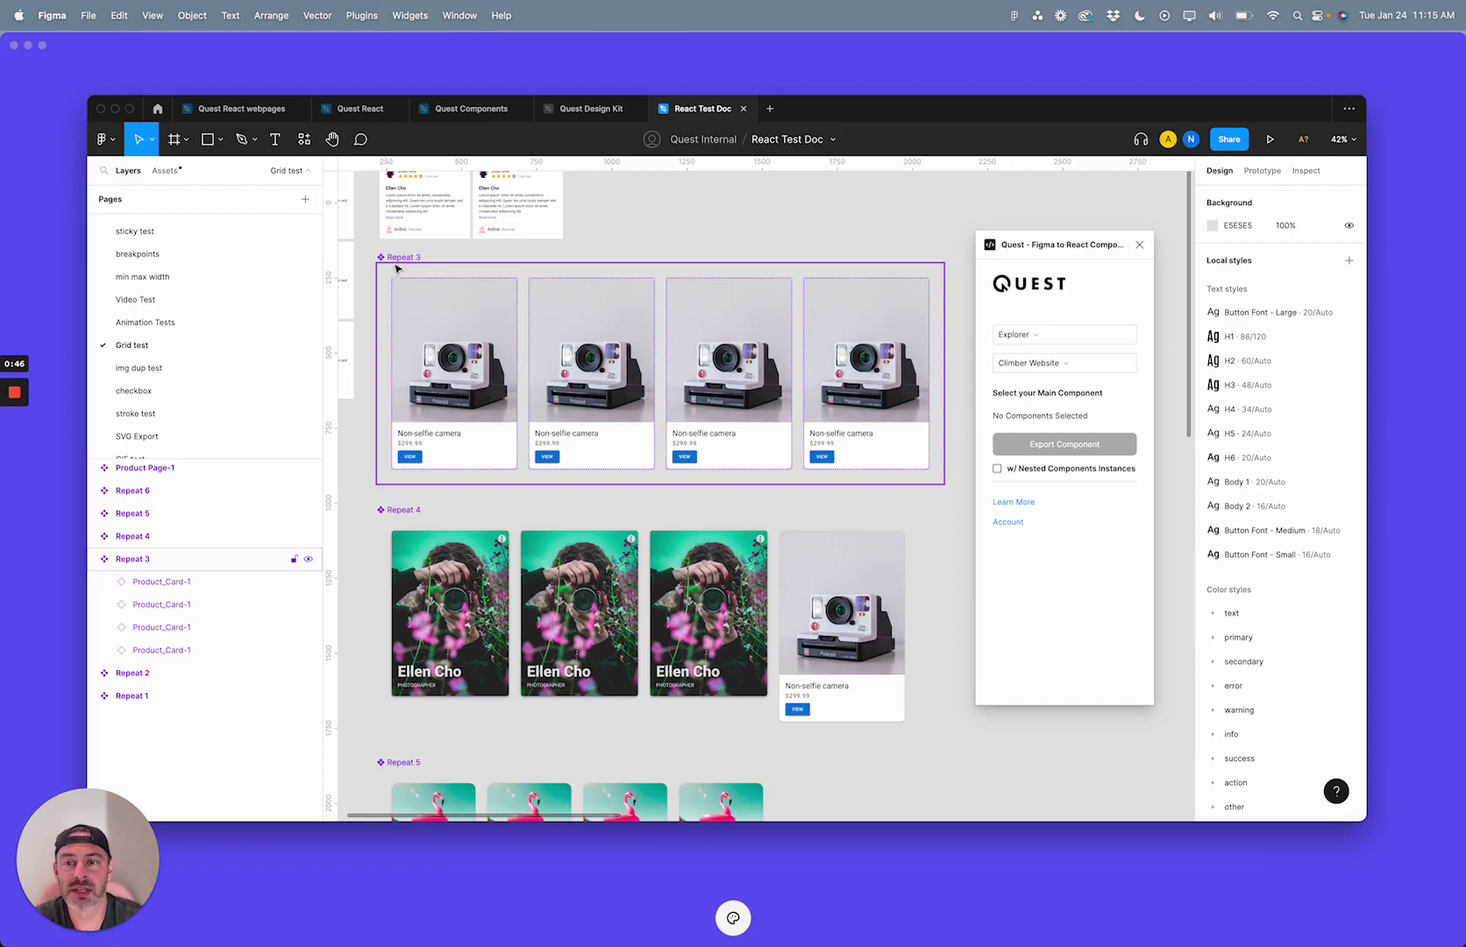
Examine the Repeat 3 component and each of its four nested Product_Card-1 instances, ending with Repeat 3 selected
click(396, 265)
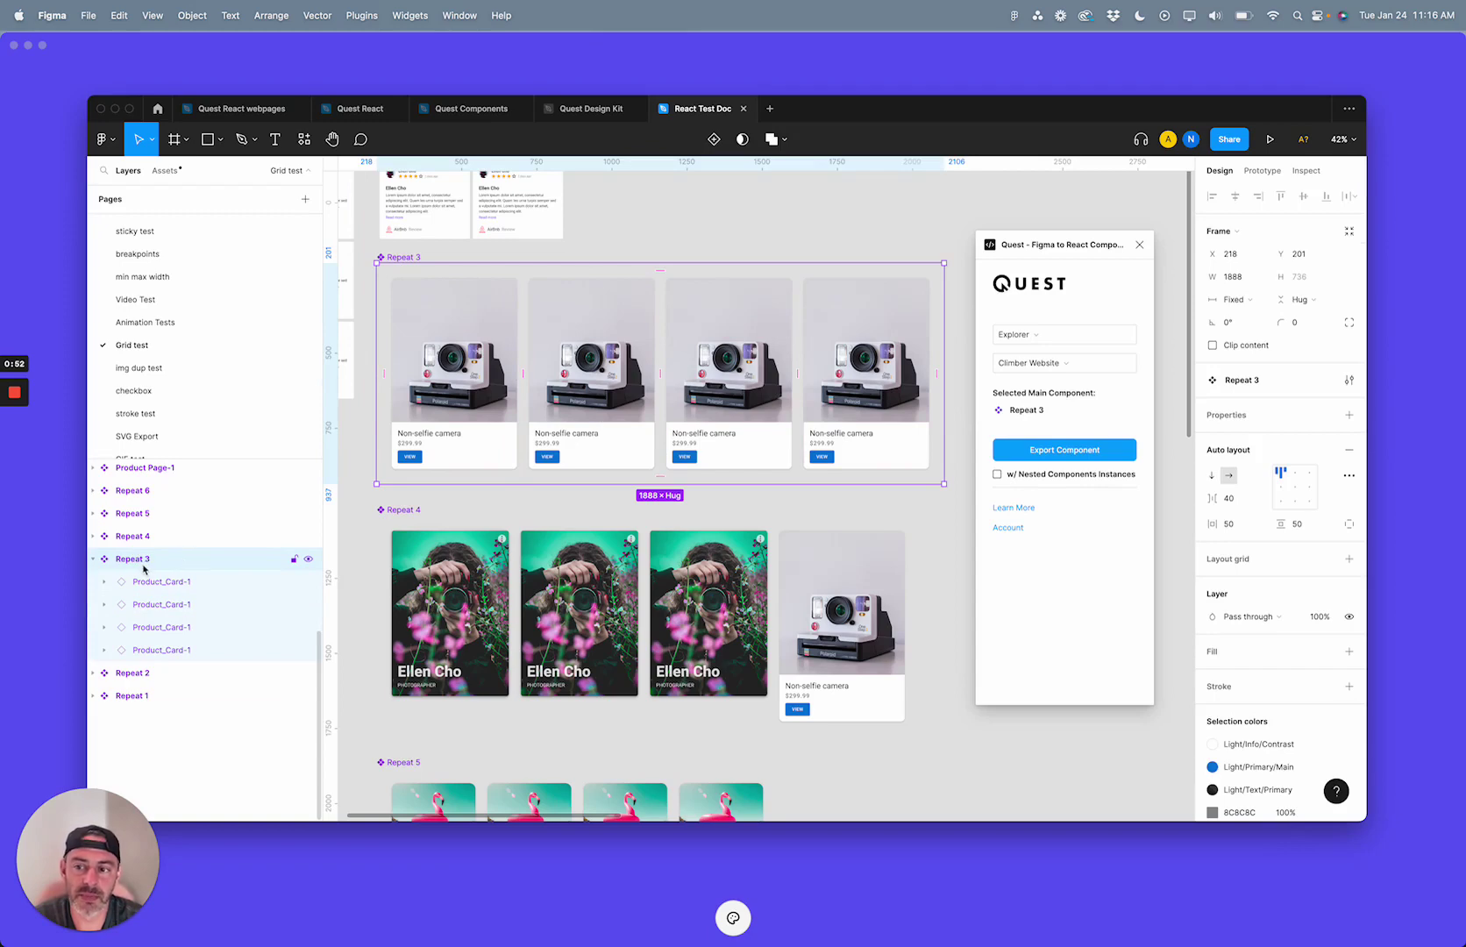
click(176, 583)
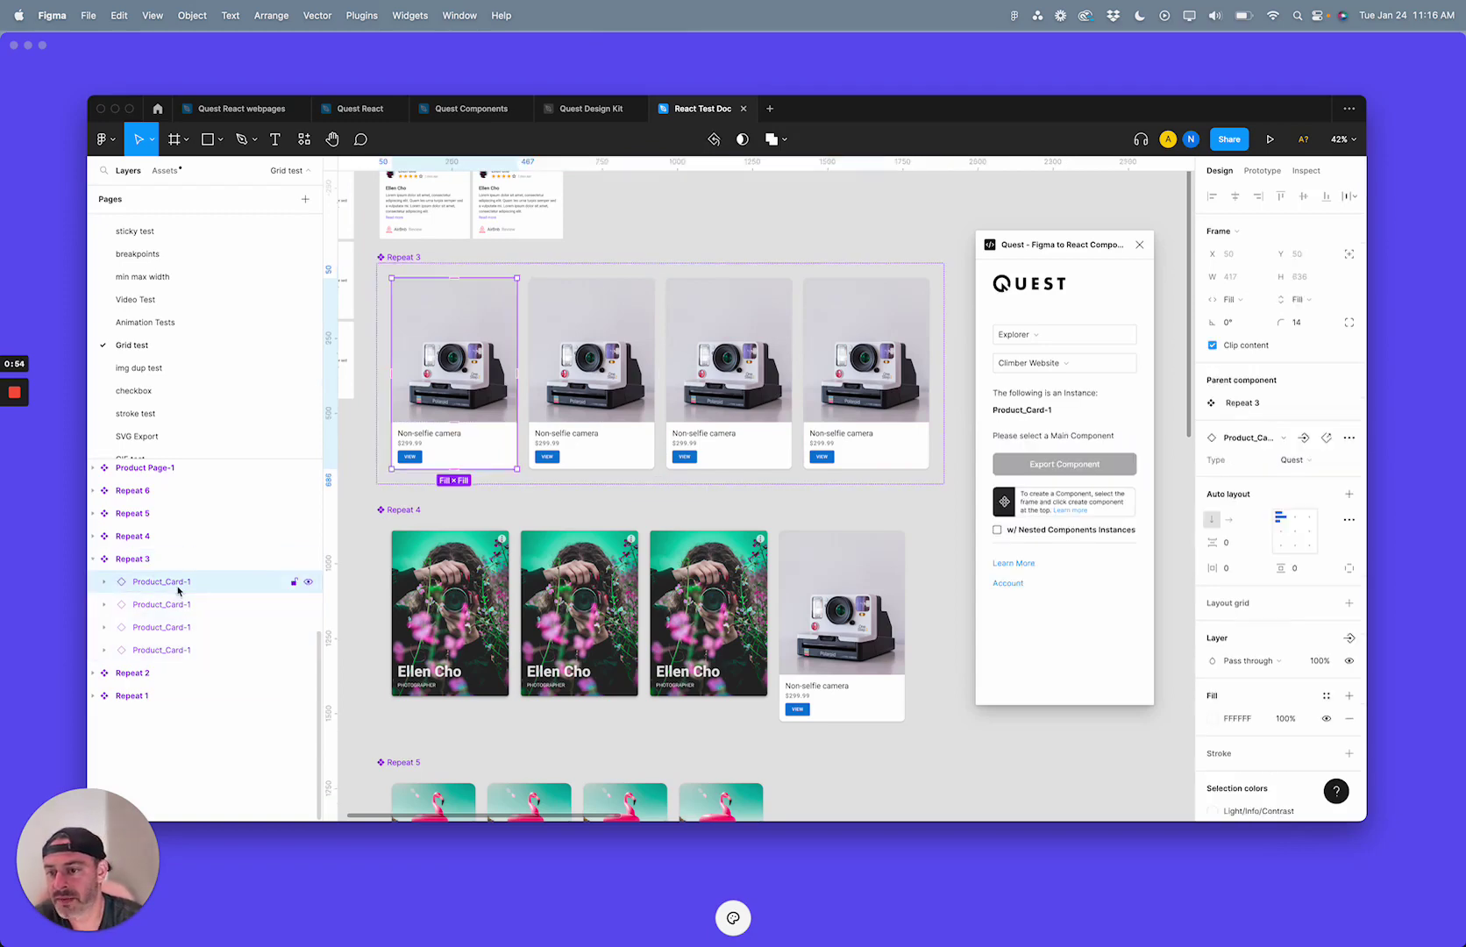
click(179, 605)
click(182, 626)
click(182, 650)
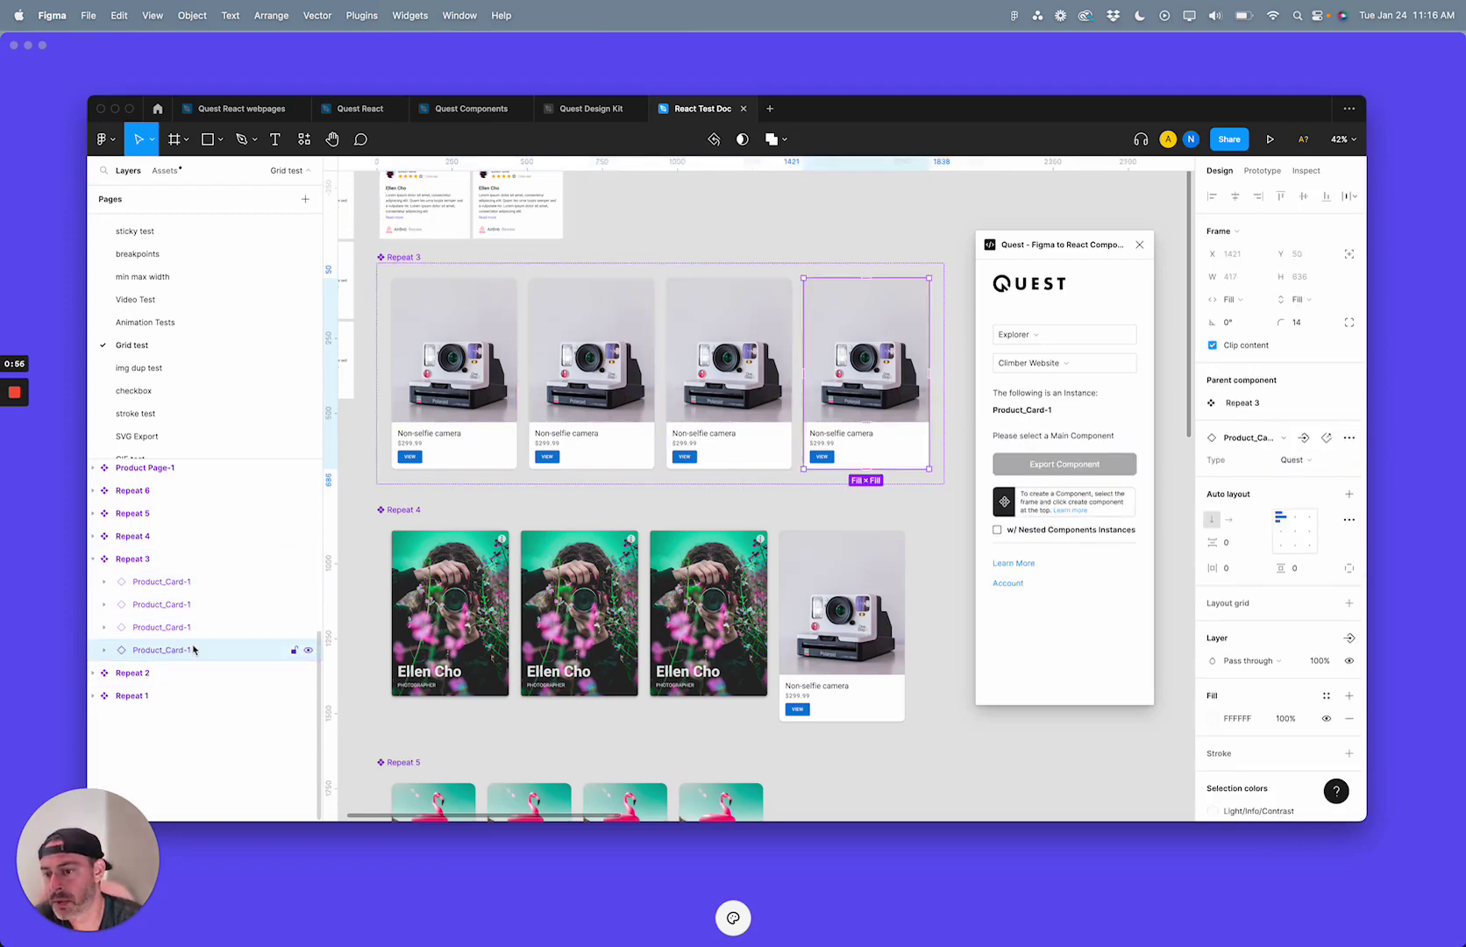
click(182, 582)
click(182, 567)
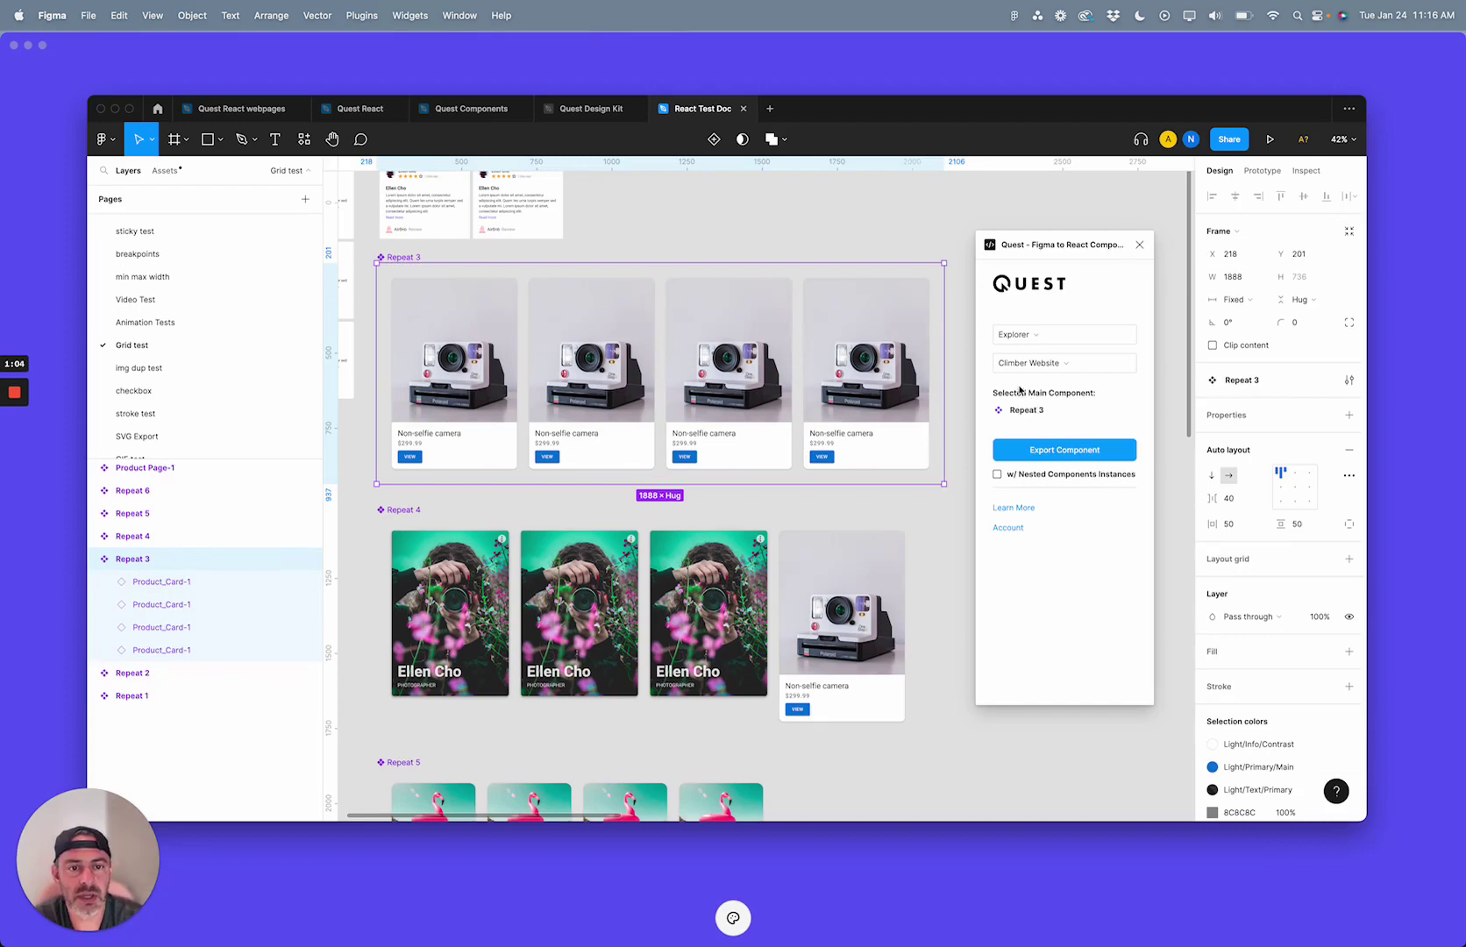
Export the Repeat 3 component with nested component instances included and open the result in Quest
click(997, 475)
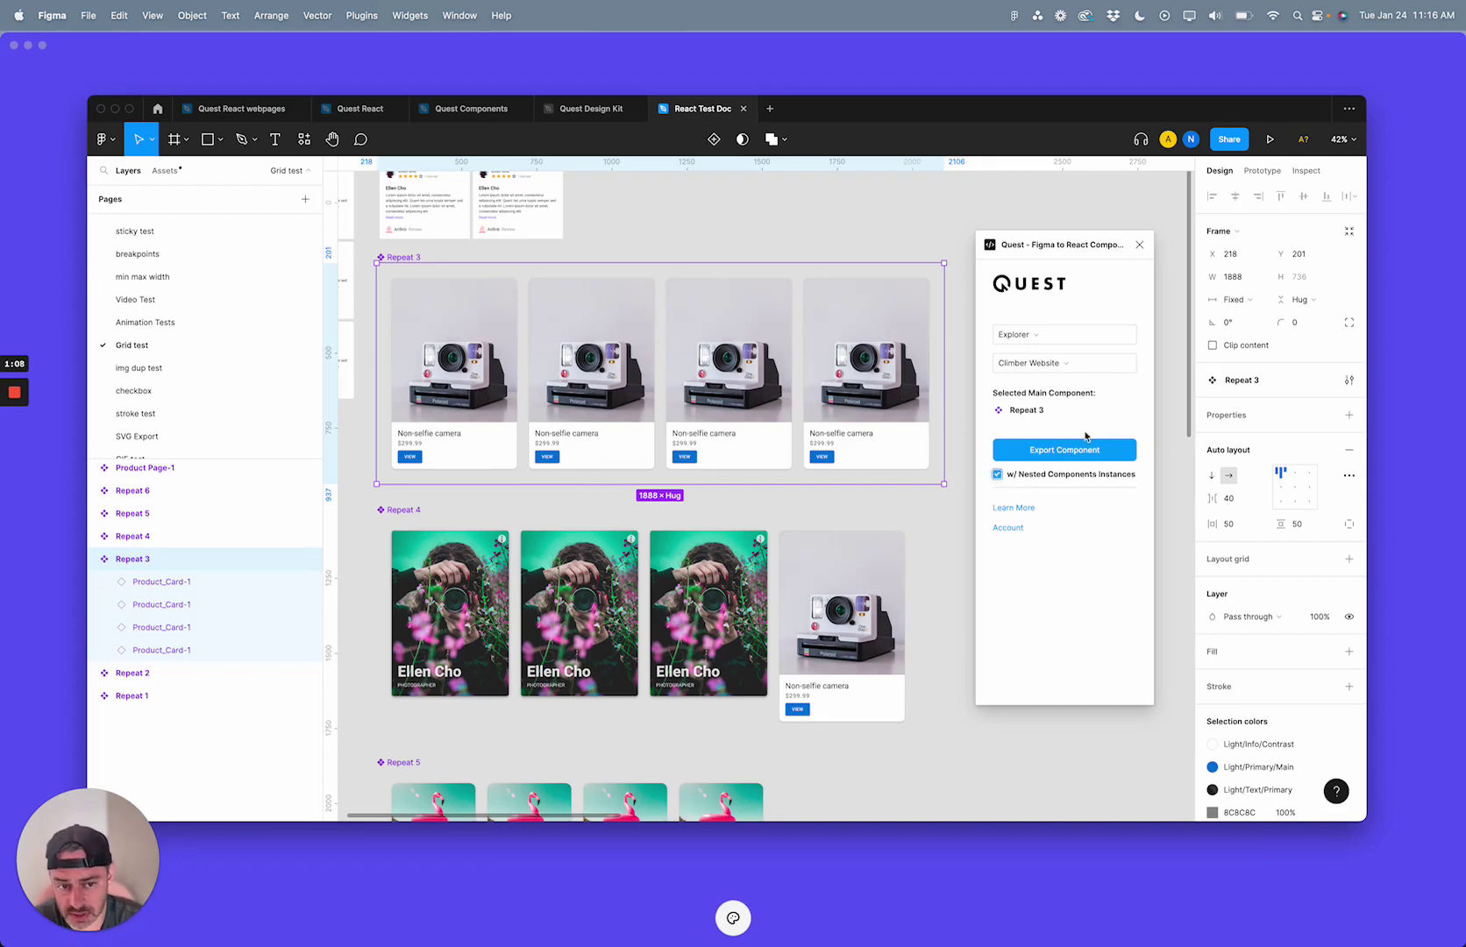
click(1128, 451)
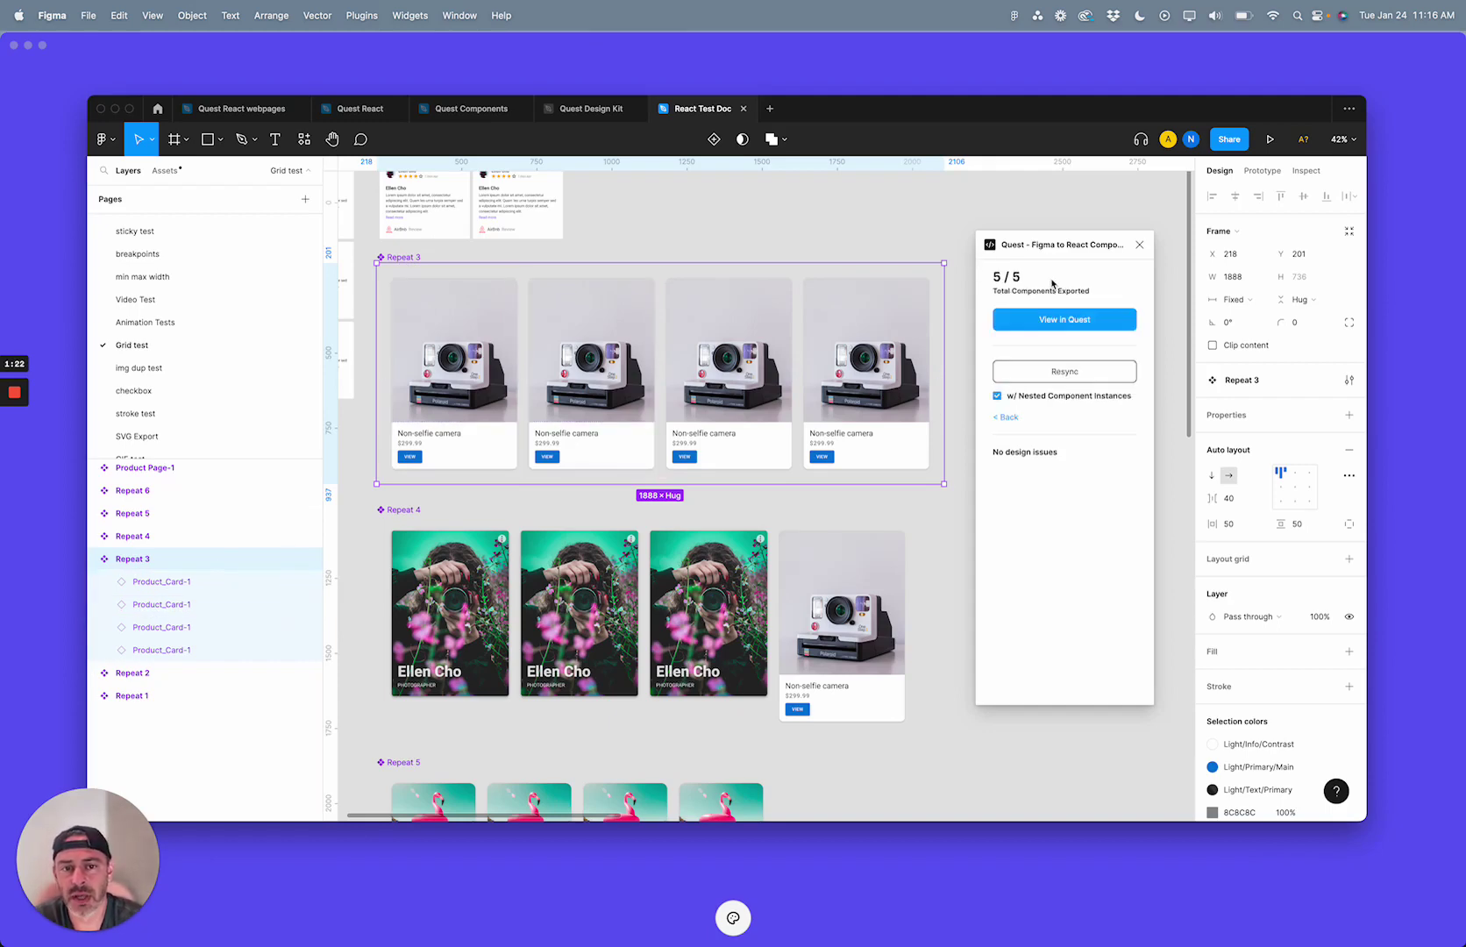
click(1111, 323)
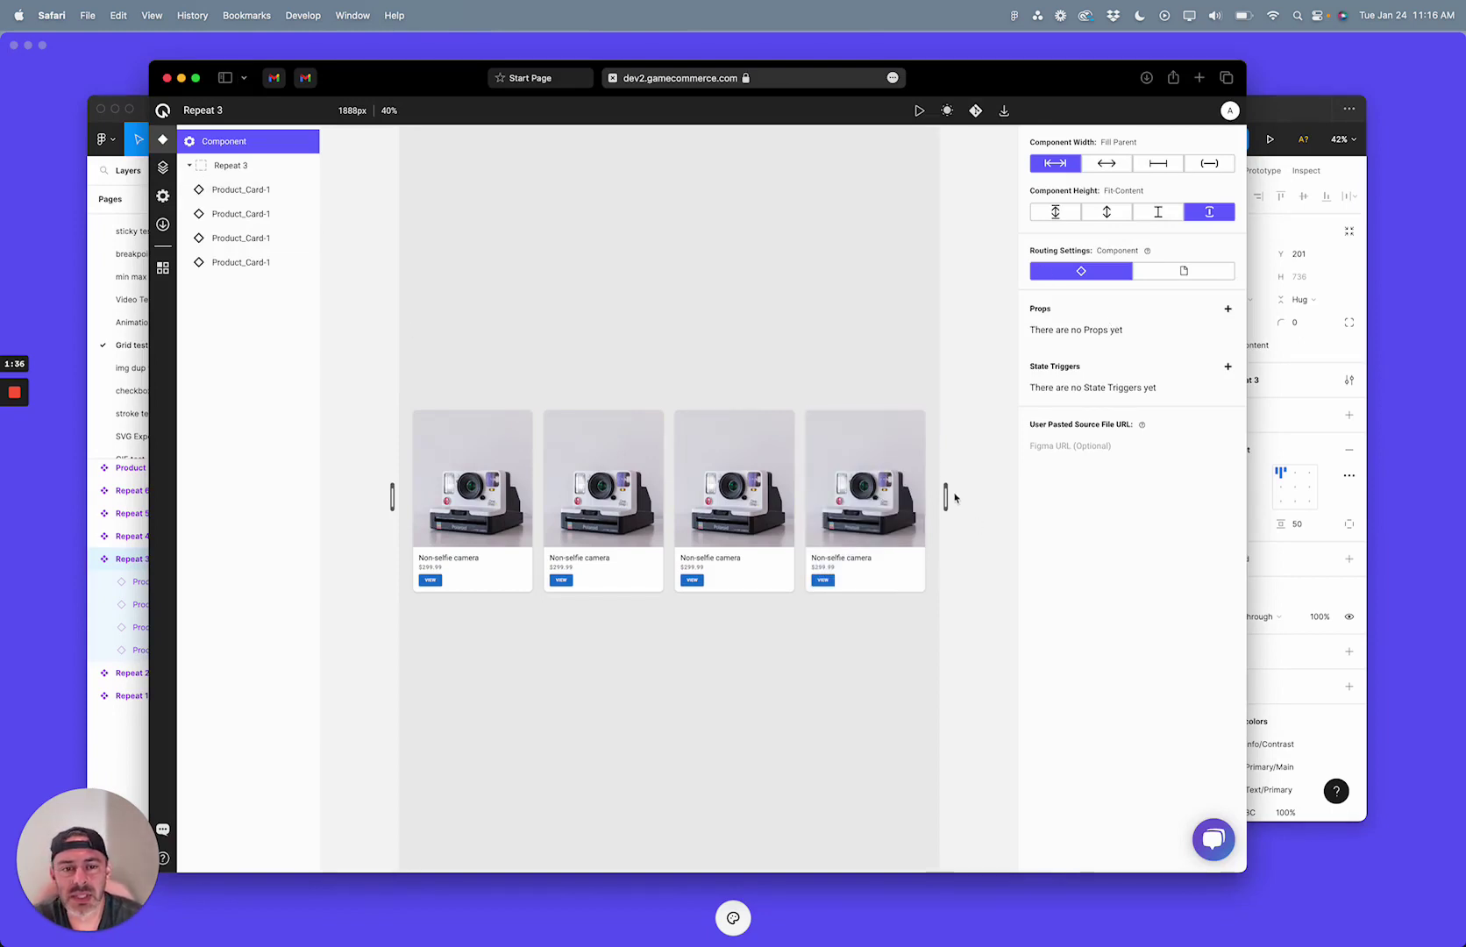
Widen the component canvas to about 2165 px and add a Grid feature to the Repeat 3 frame
mouse_move(945, 496)
mouse_down()
mouse_move(1002, 496)
mouse_move(933, 497)
mouse_move(995, 497)
mouse_move(973, 496)
mouse_up()
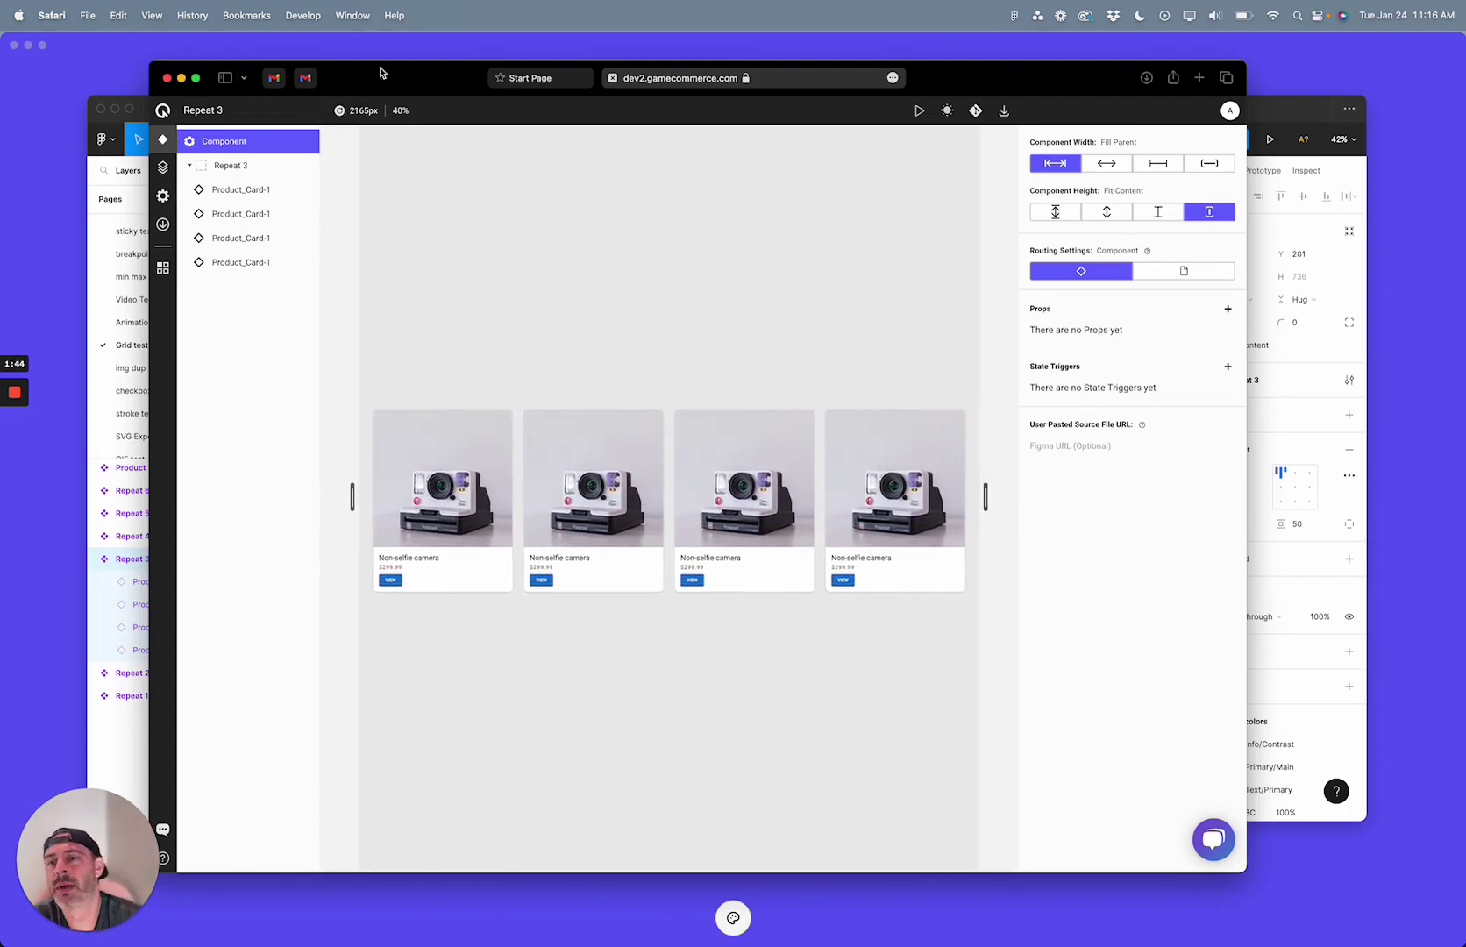
click(248, 166)
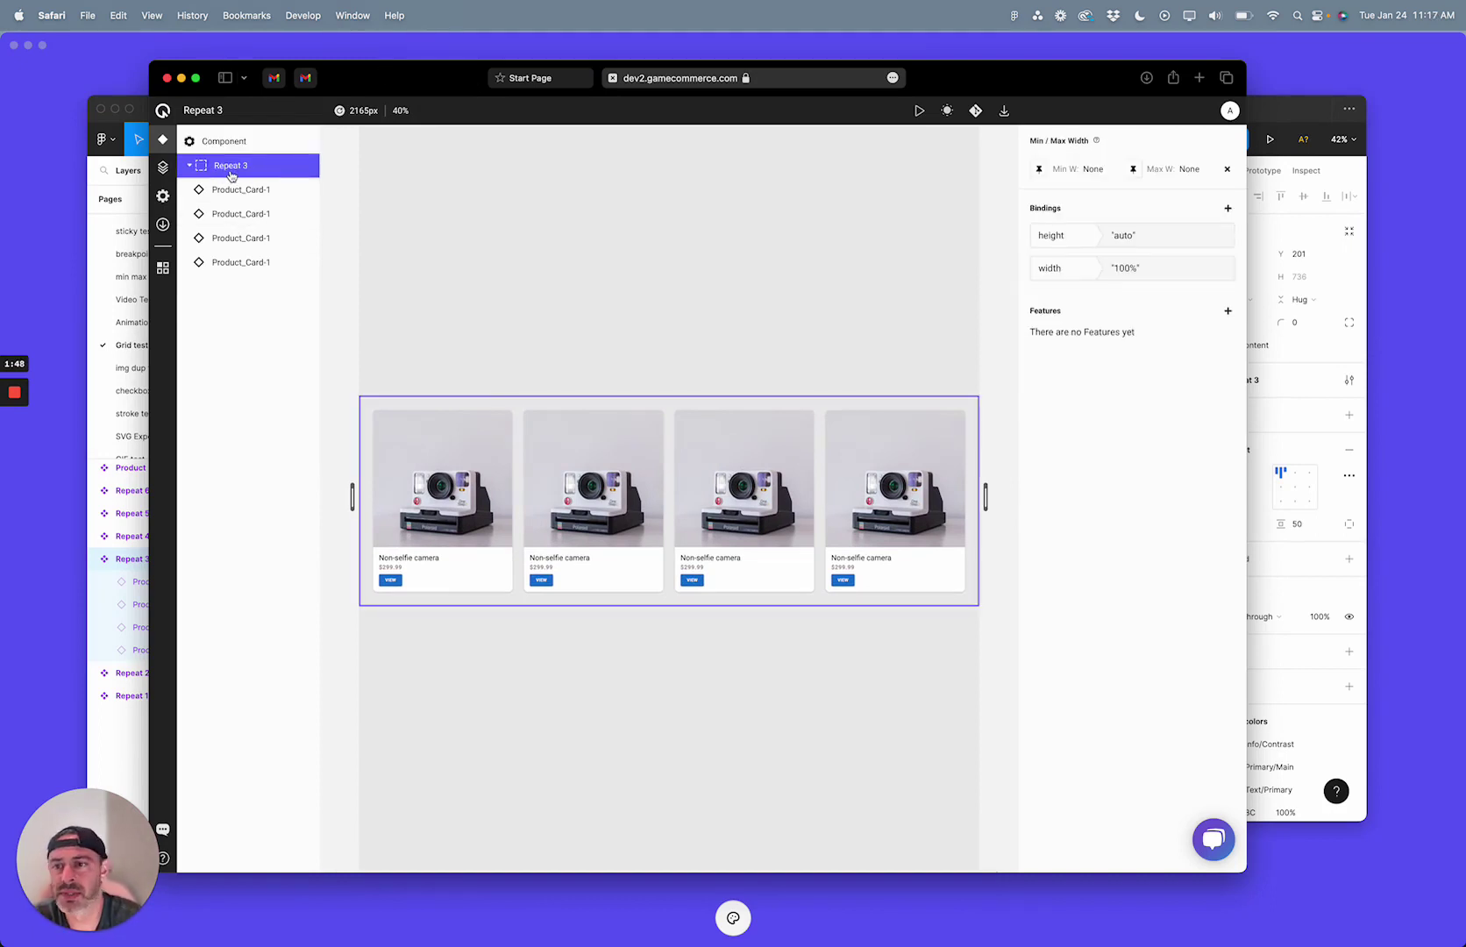
click(1228, 312)
click(1167, 478)
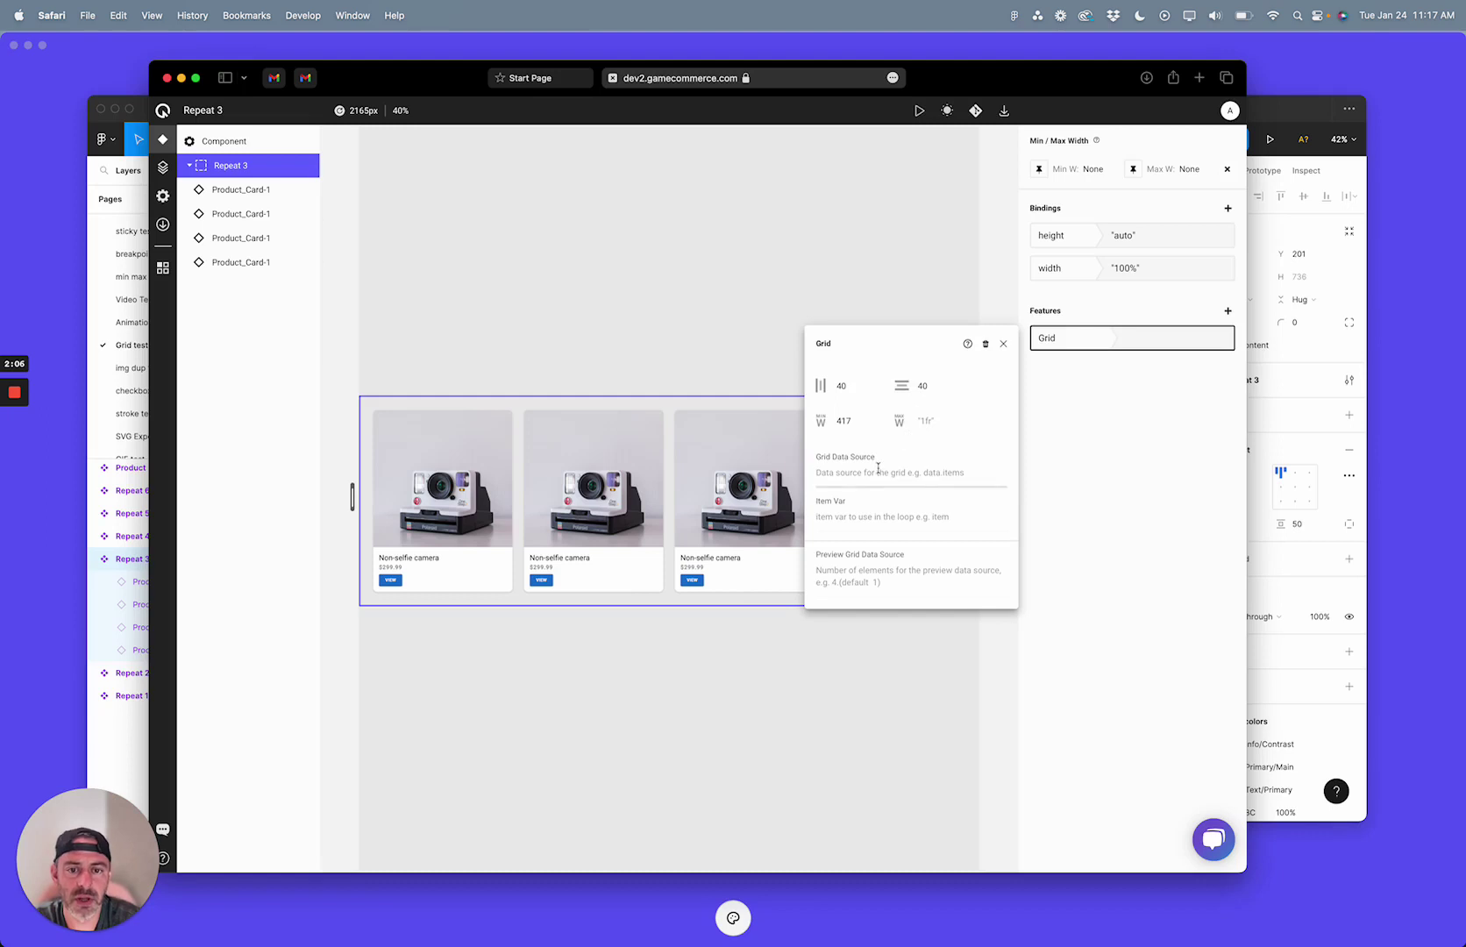
Set the grid's data source to data.items and its item variable to item
click(899, 587)
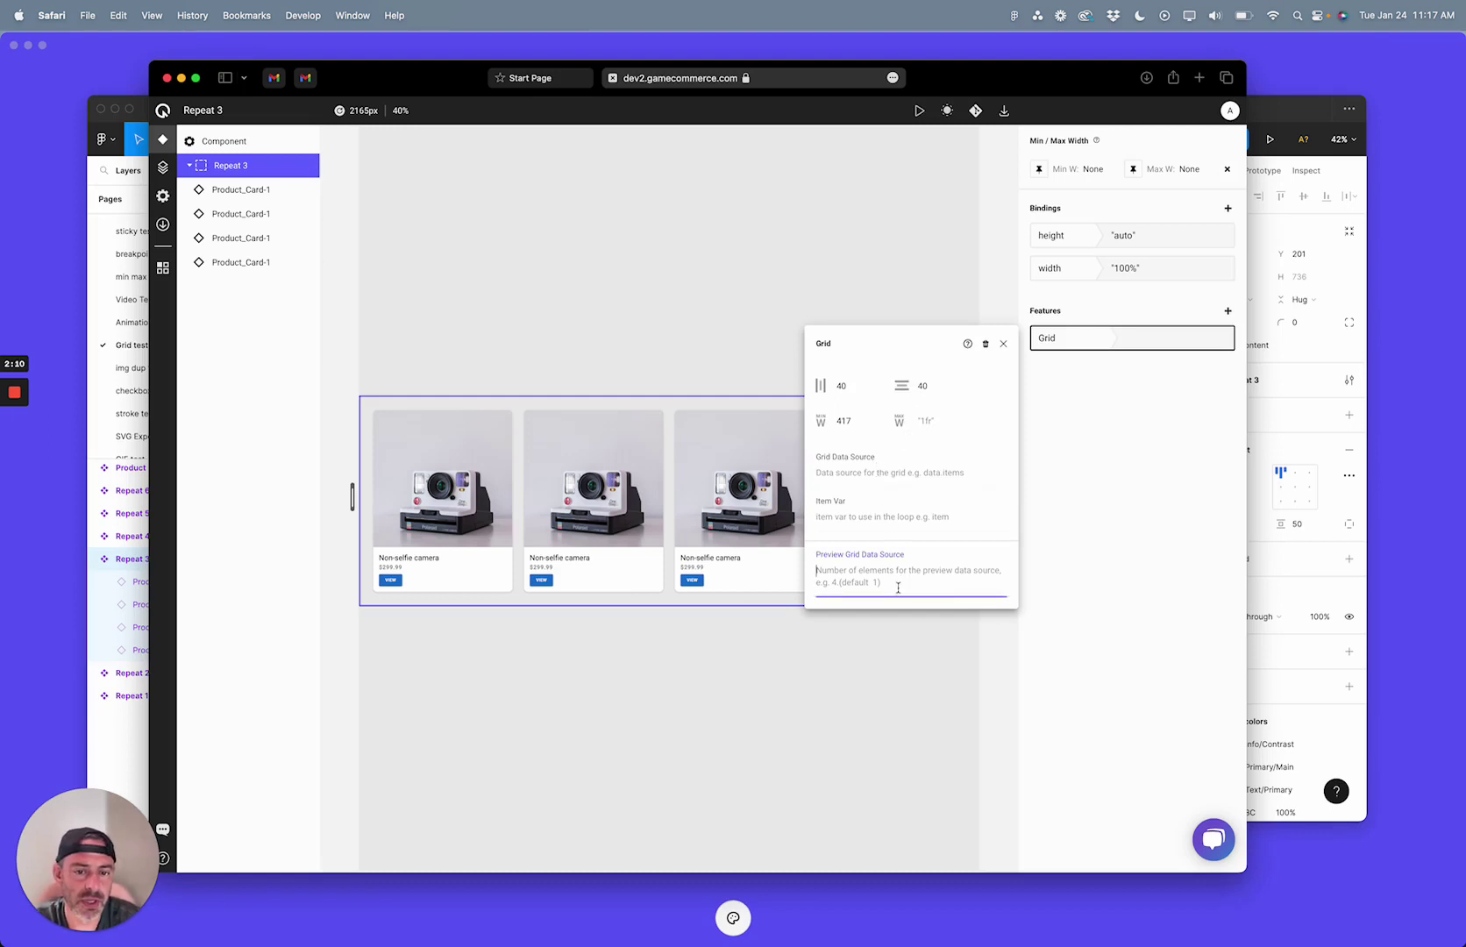
click(847, 479)
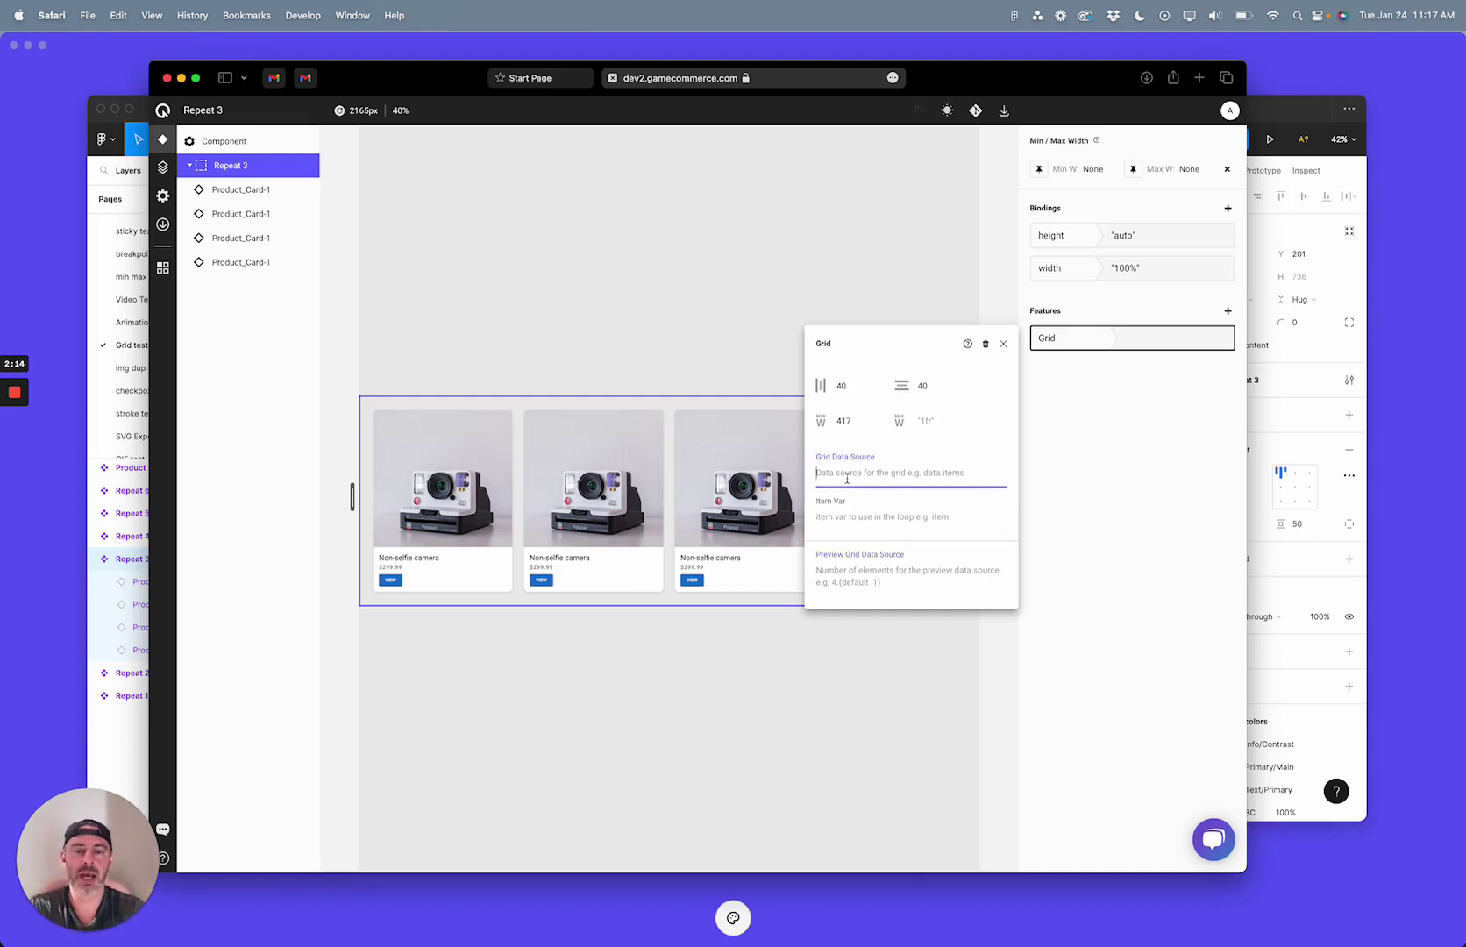
text(data)
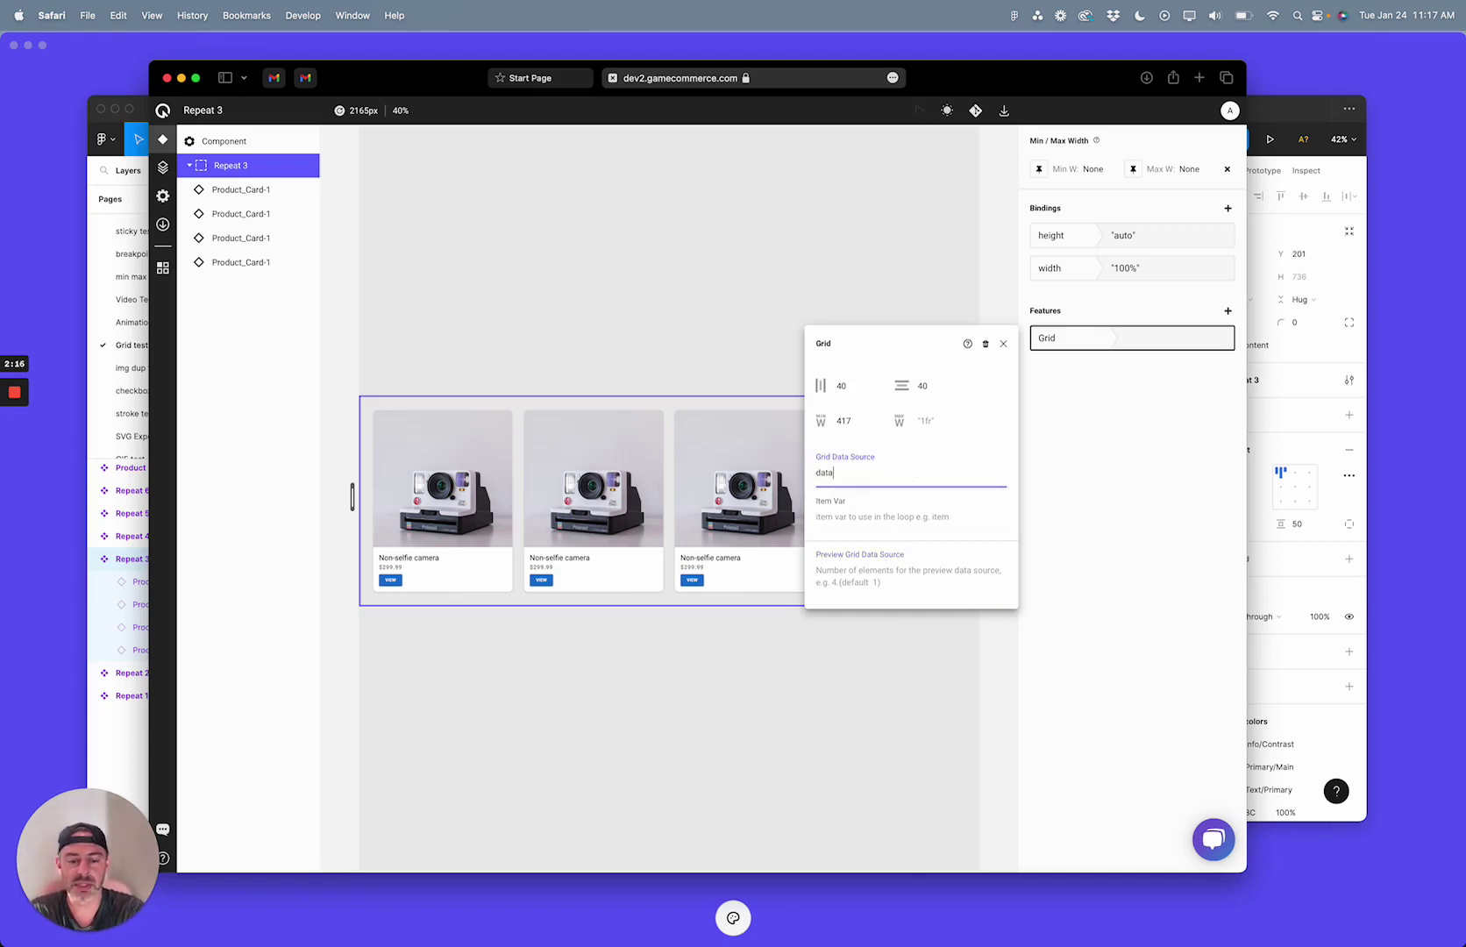
text(.items)
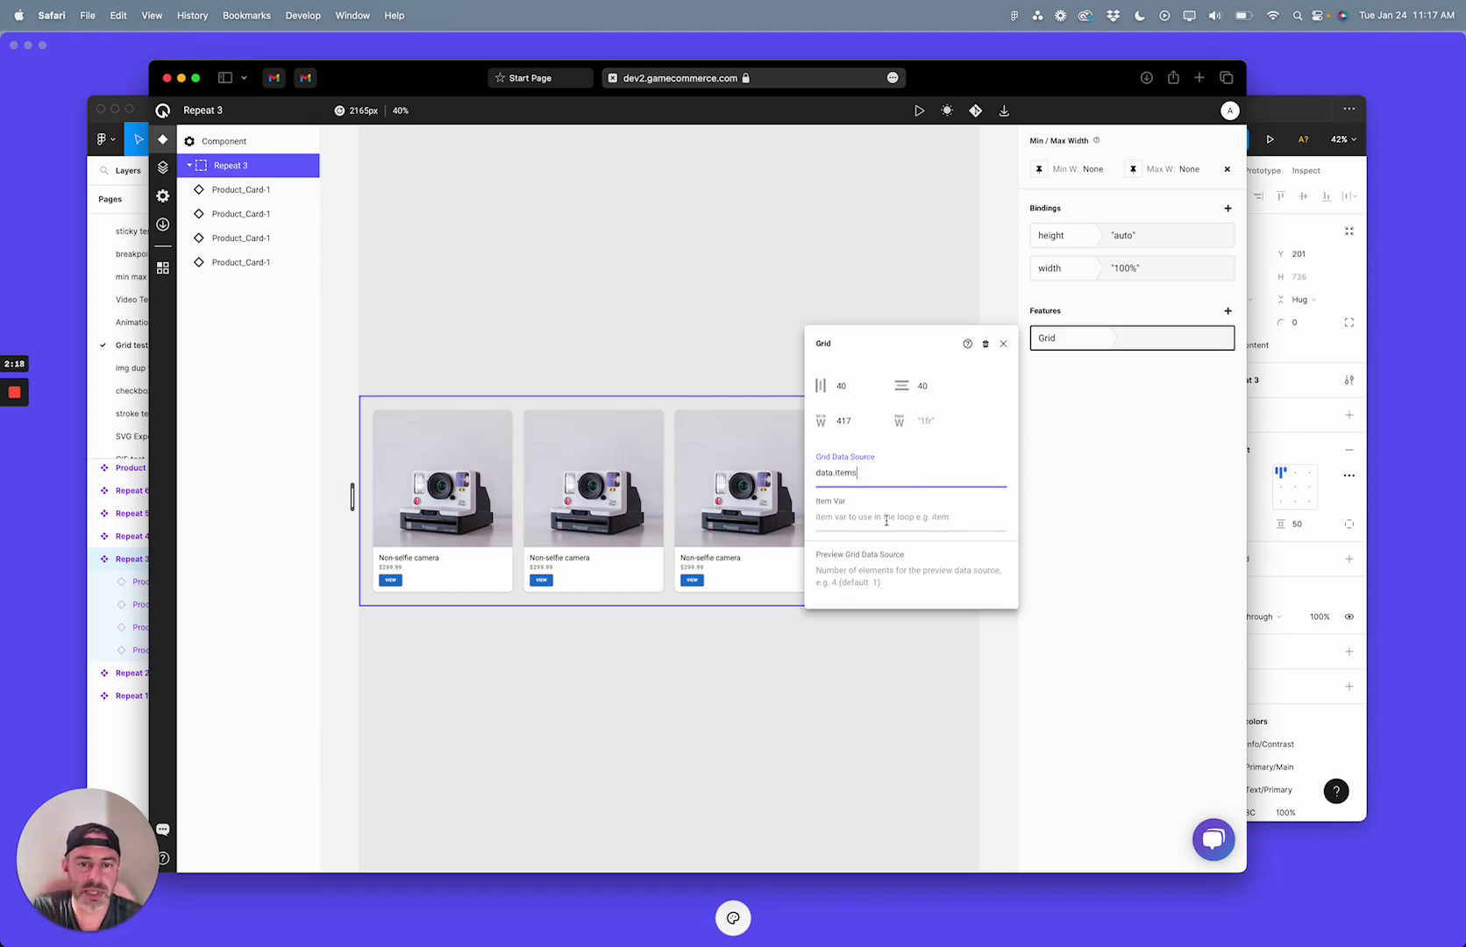
click(886, 519)
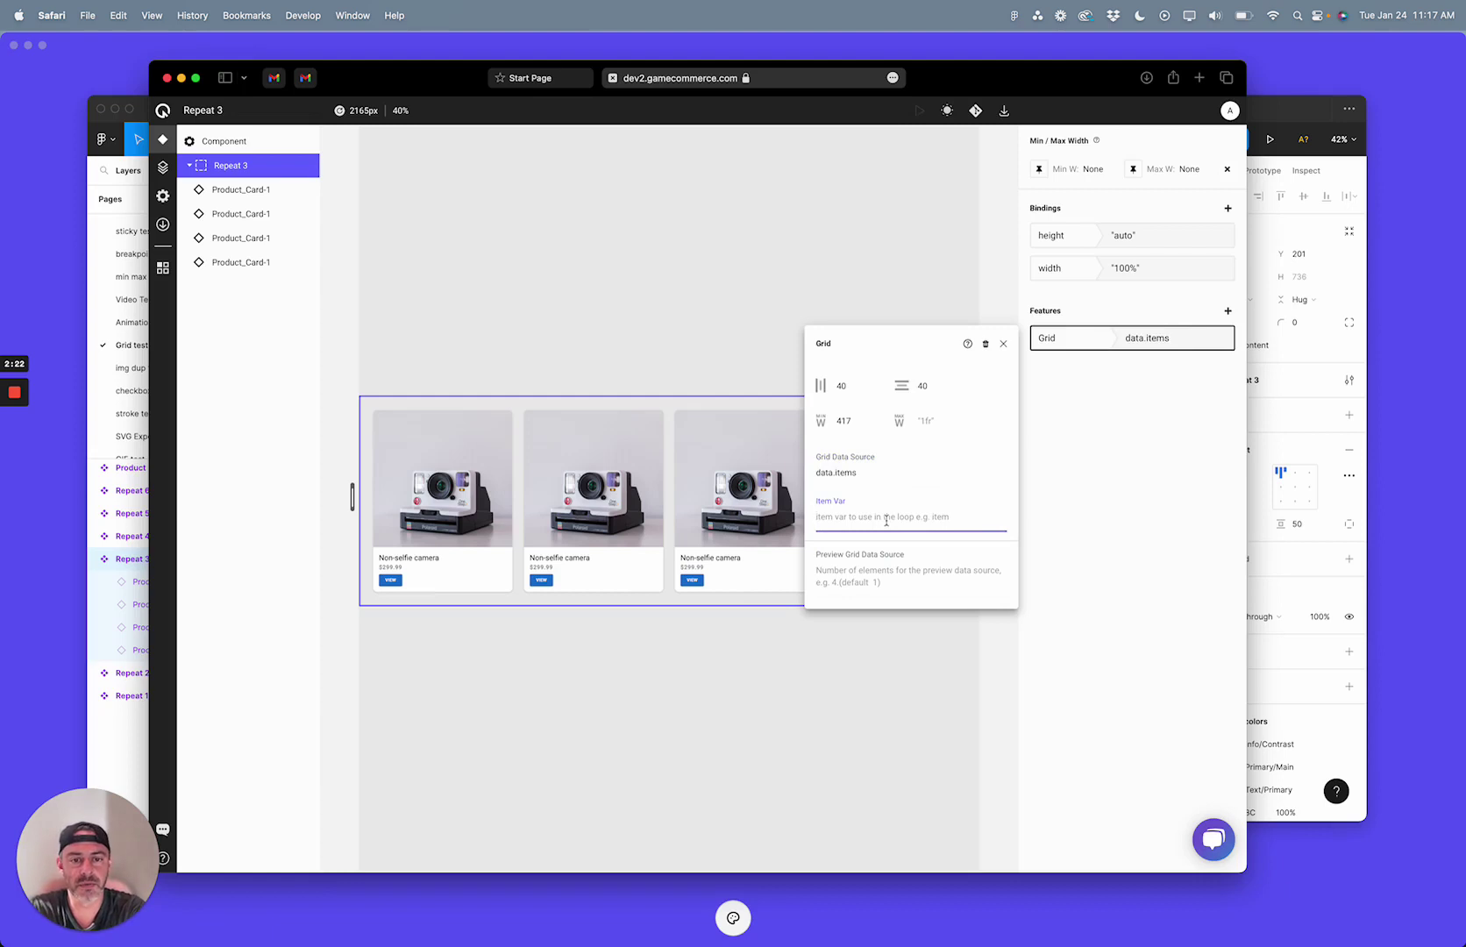
text(item)
key(Return)
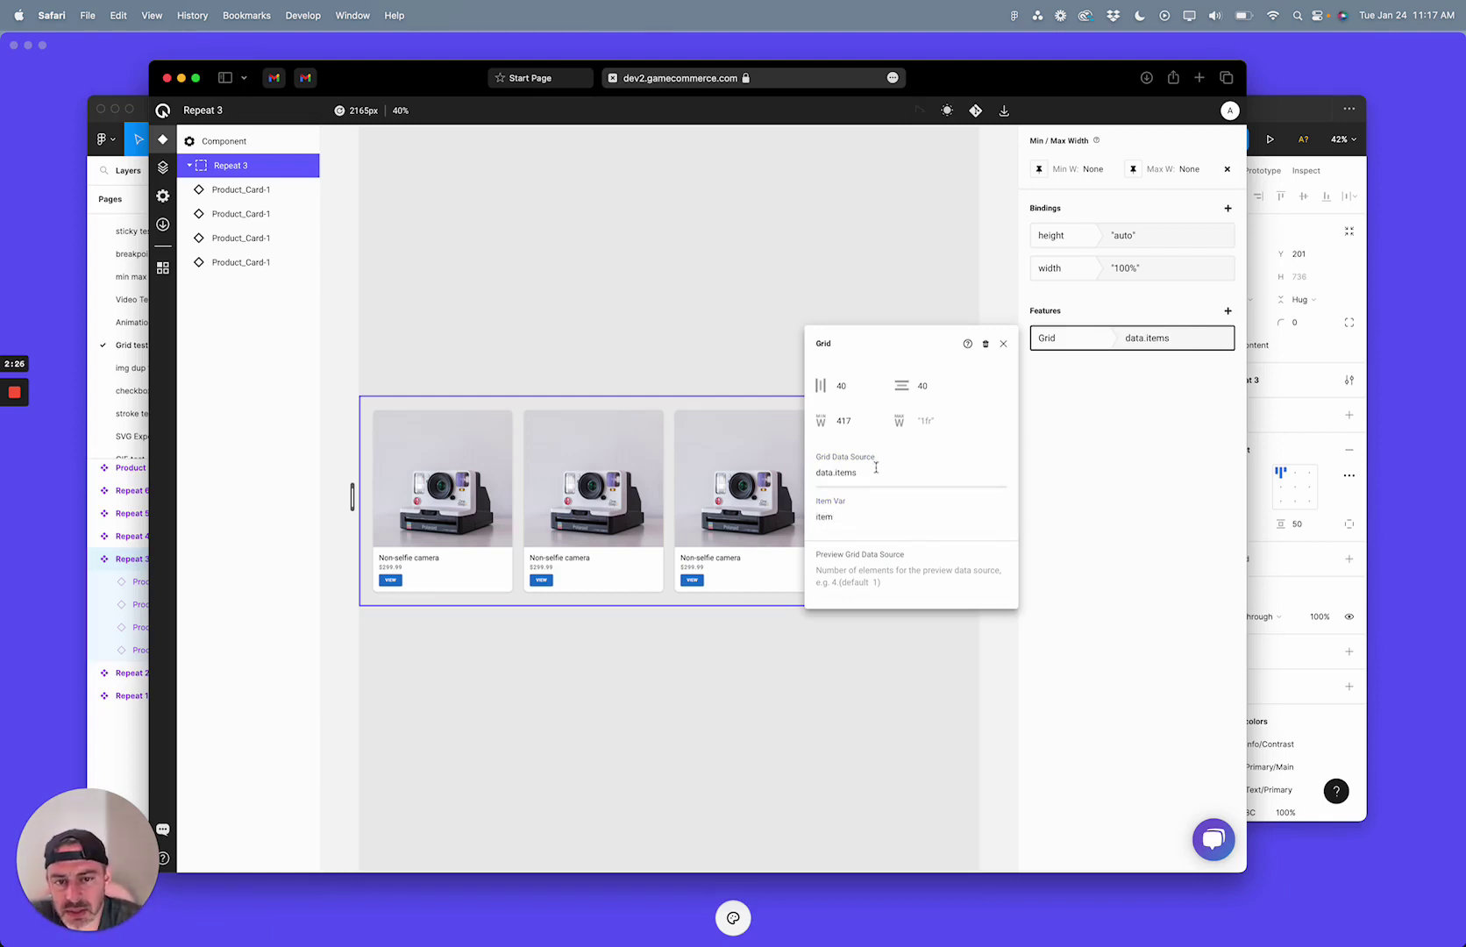
Set the grid's preview data source to 9 elements and close the Grid settings
click(912, 583)
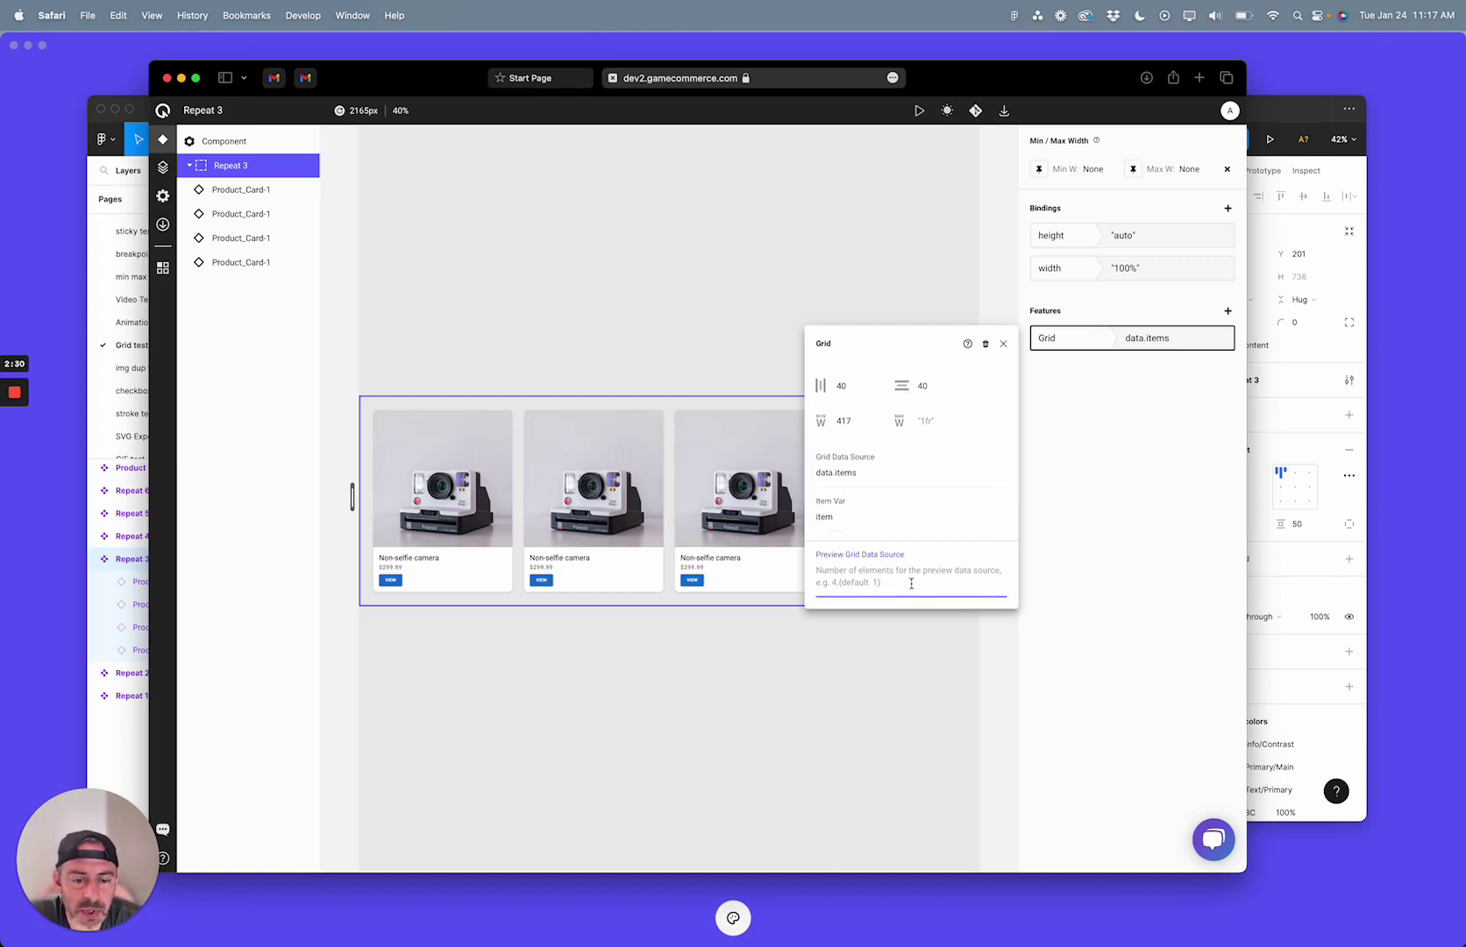
text(9)
key(Return)
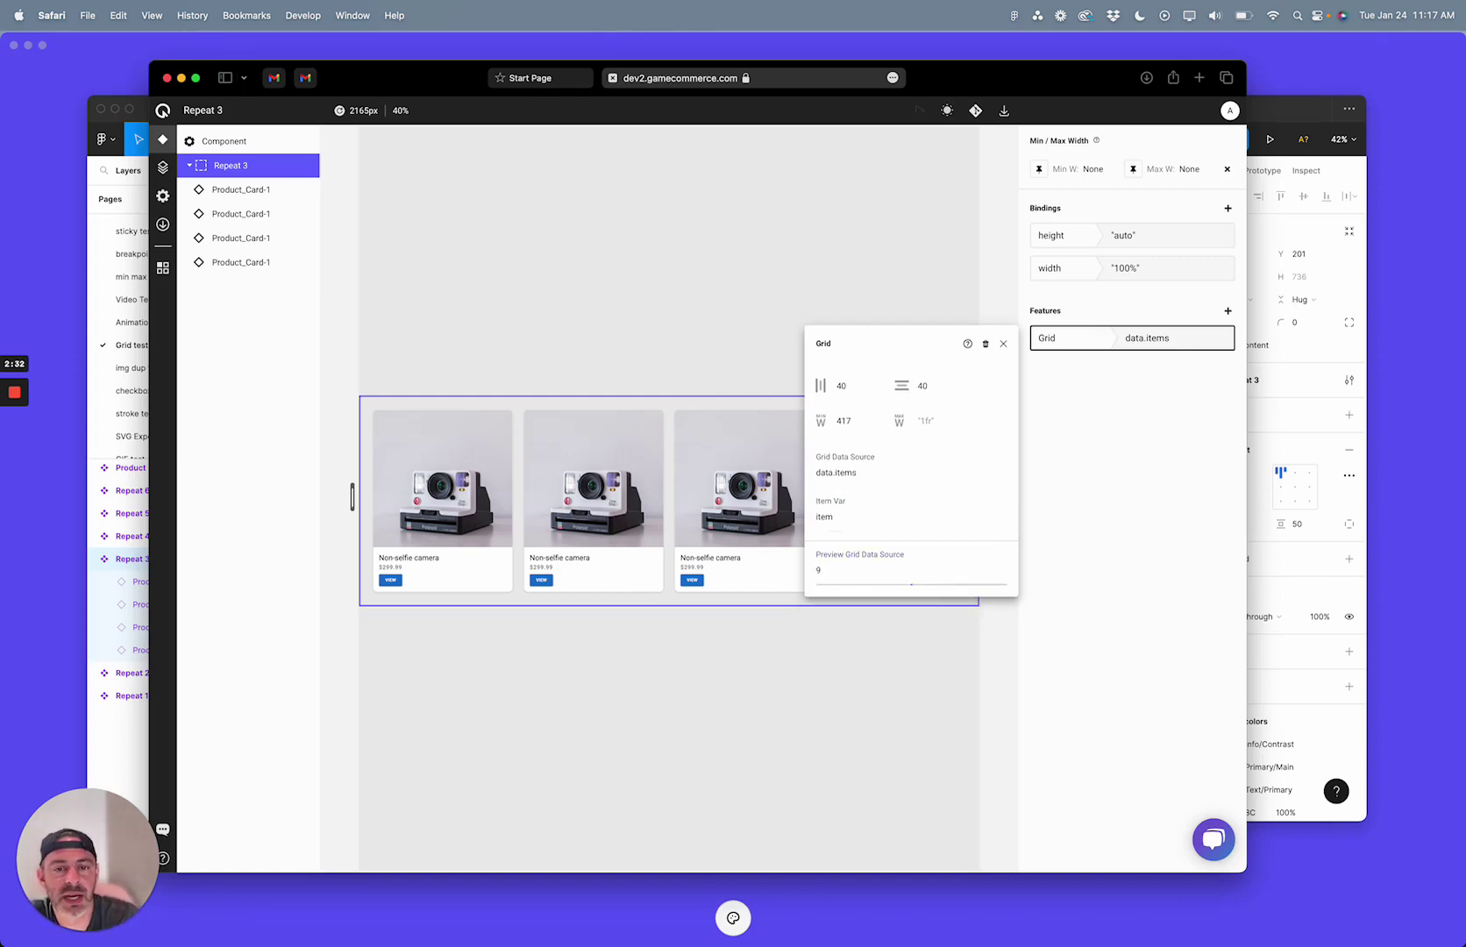
click(1003, 344)
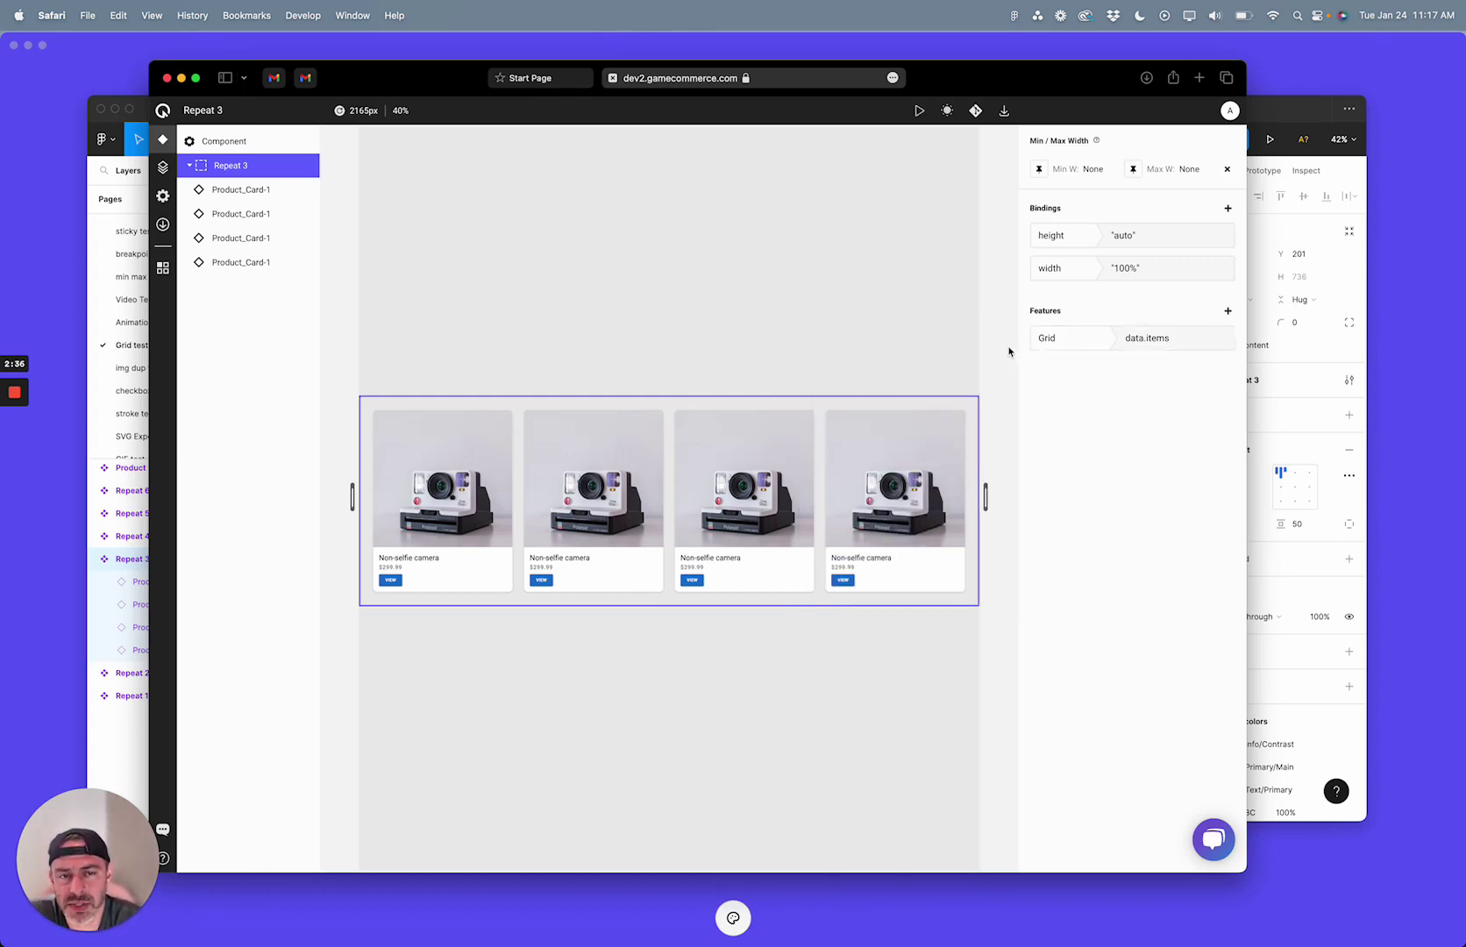
Preview the Repeat 3 grid and check its responsive layout at widths of about 1793 px and 2109 px
click(923, 113)
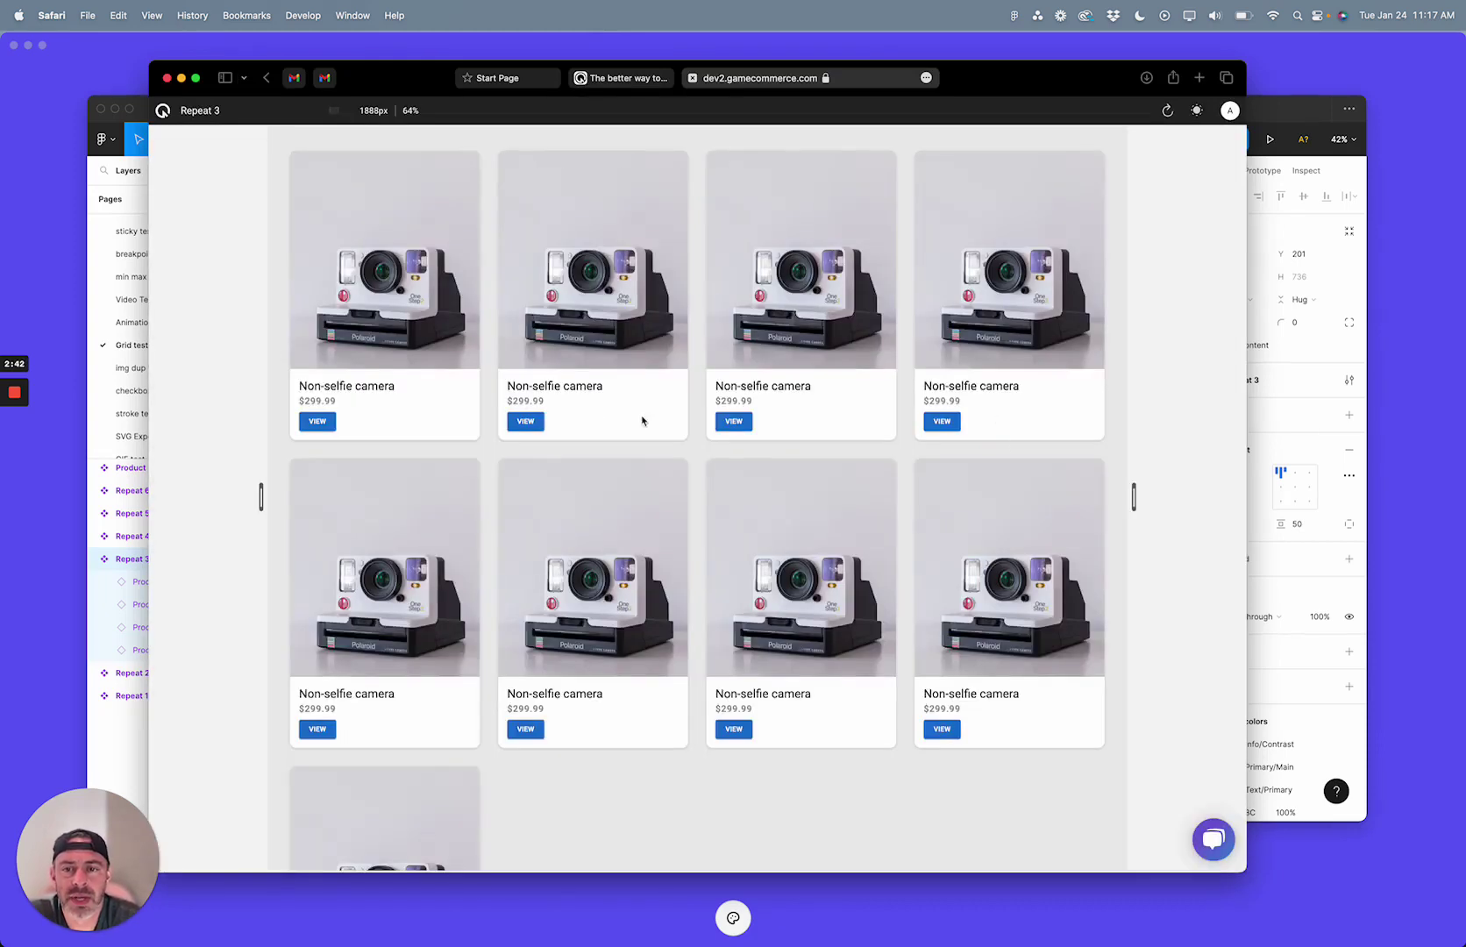
scroll(540, 496, down, 5)
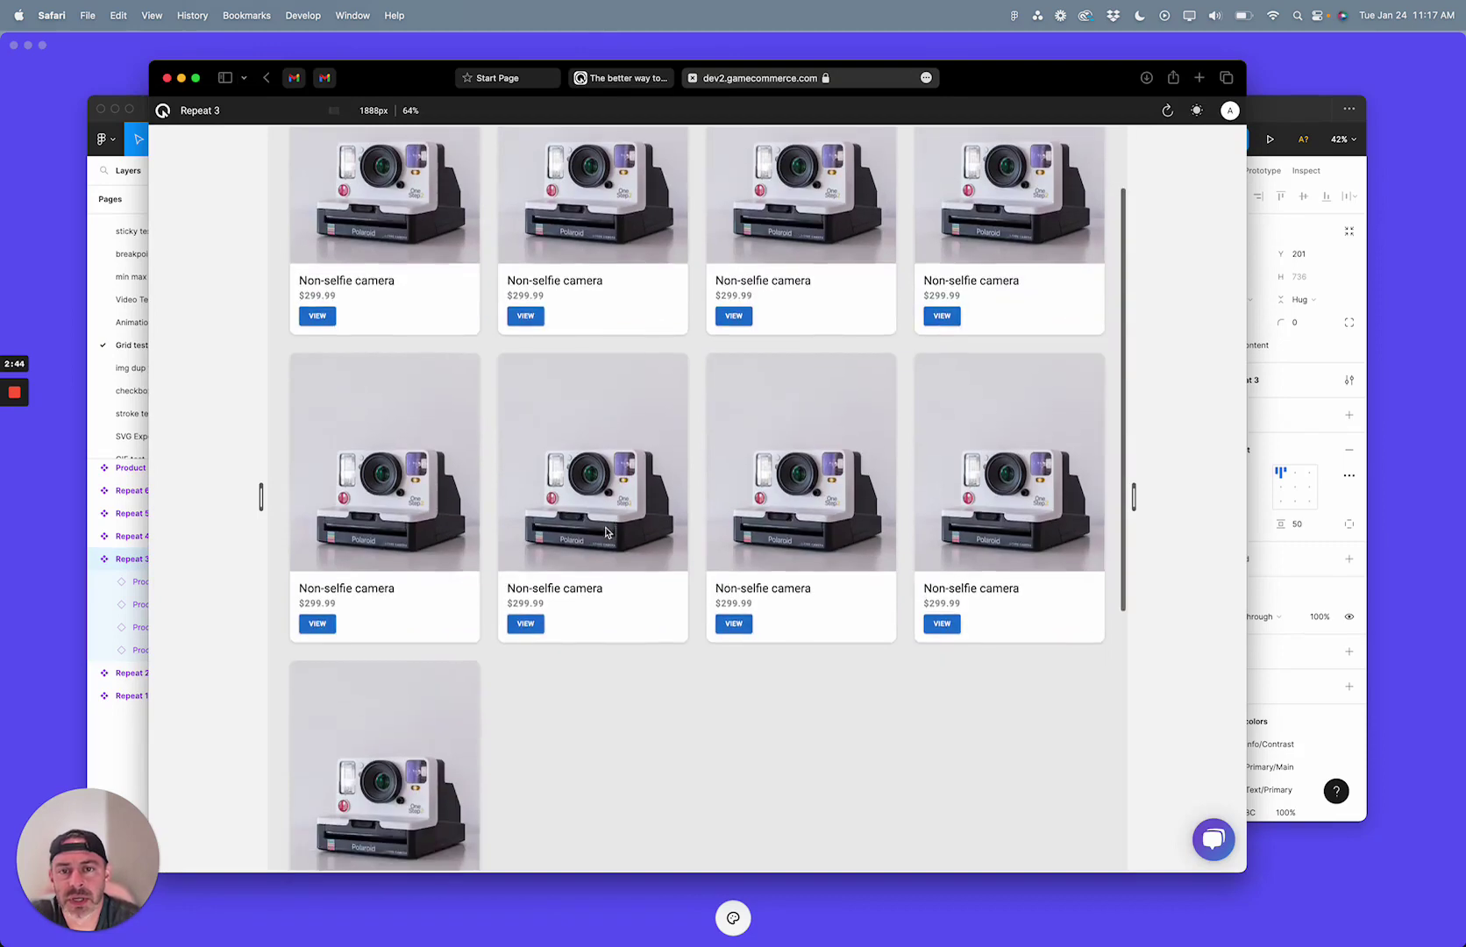
scroll(1091, 496, up, 5)
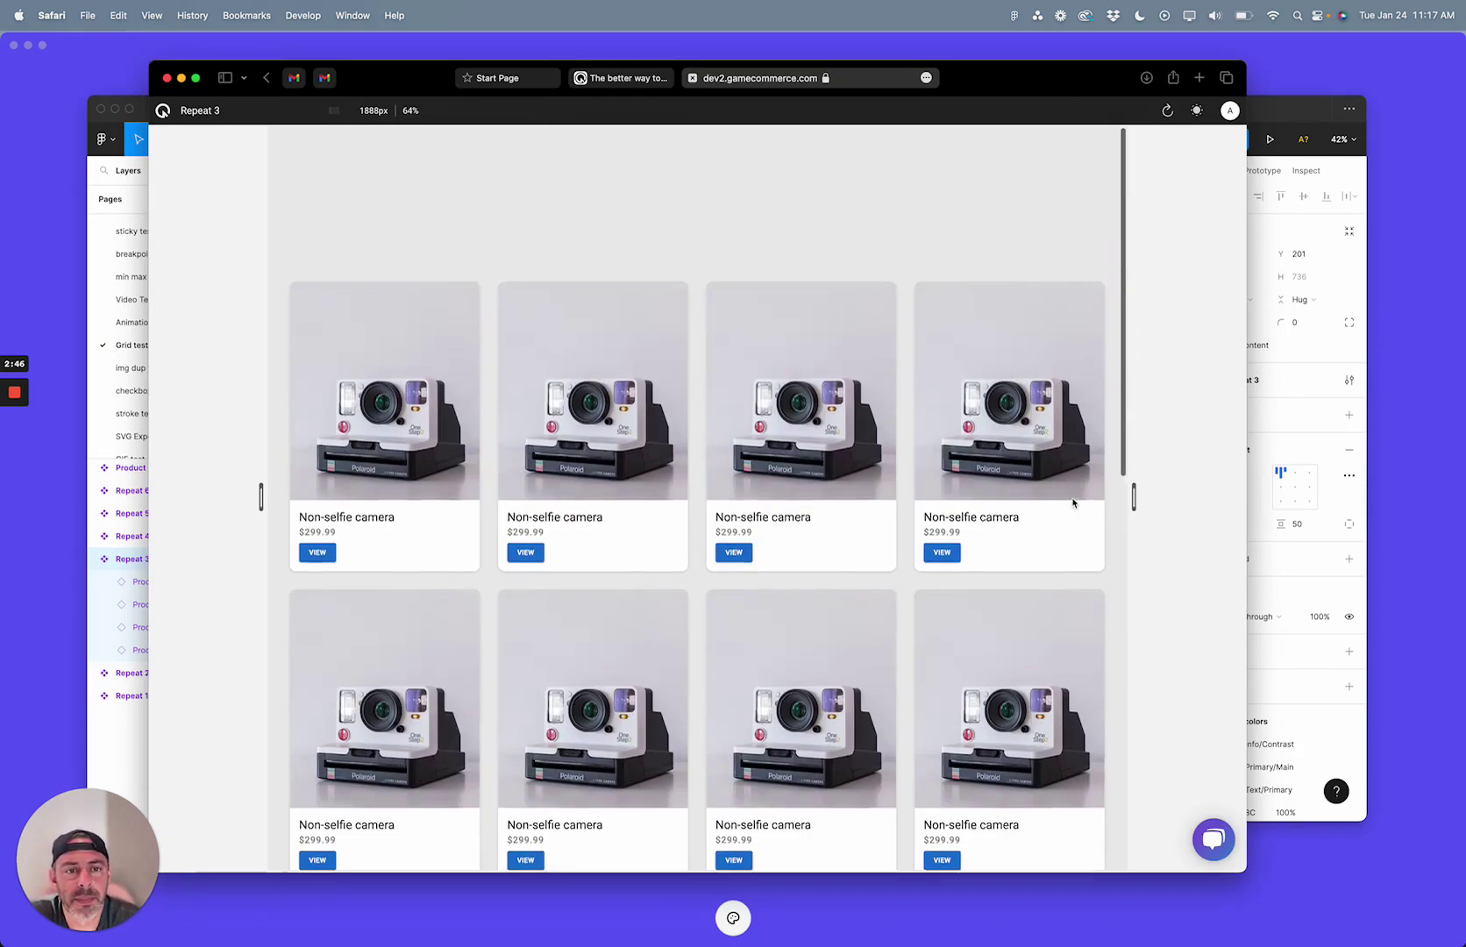
drag(1134, 491, 1112, 467)
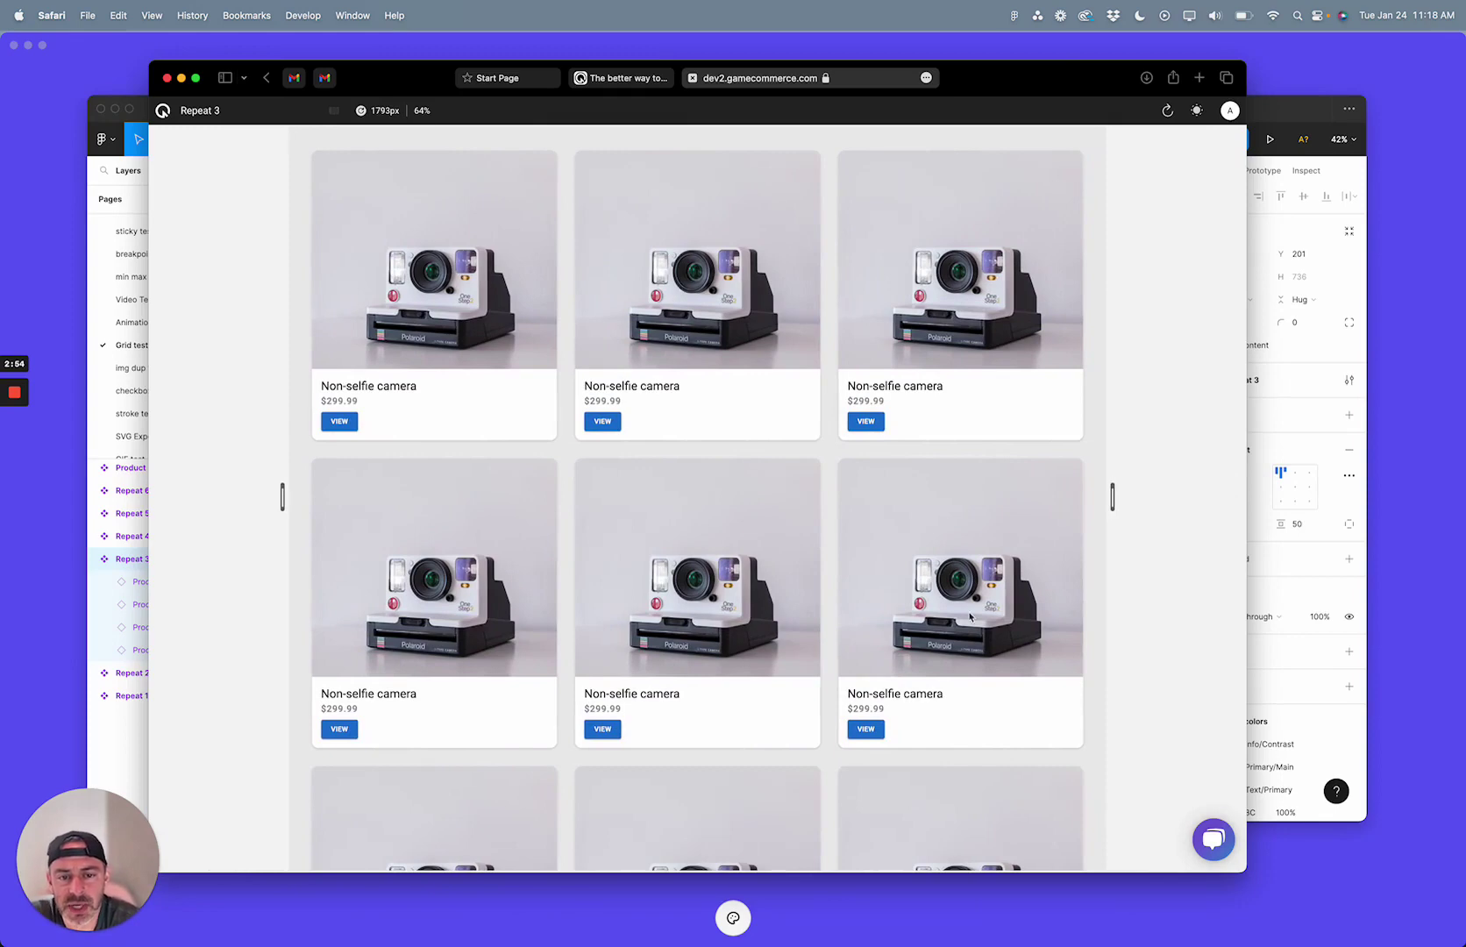
scroll(970, 616, down, 10)
scroll(969, 614, up, 10)
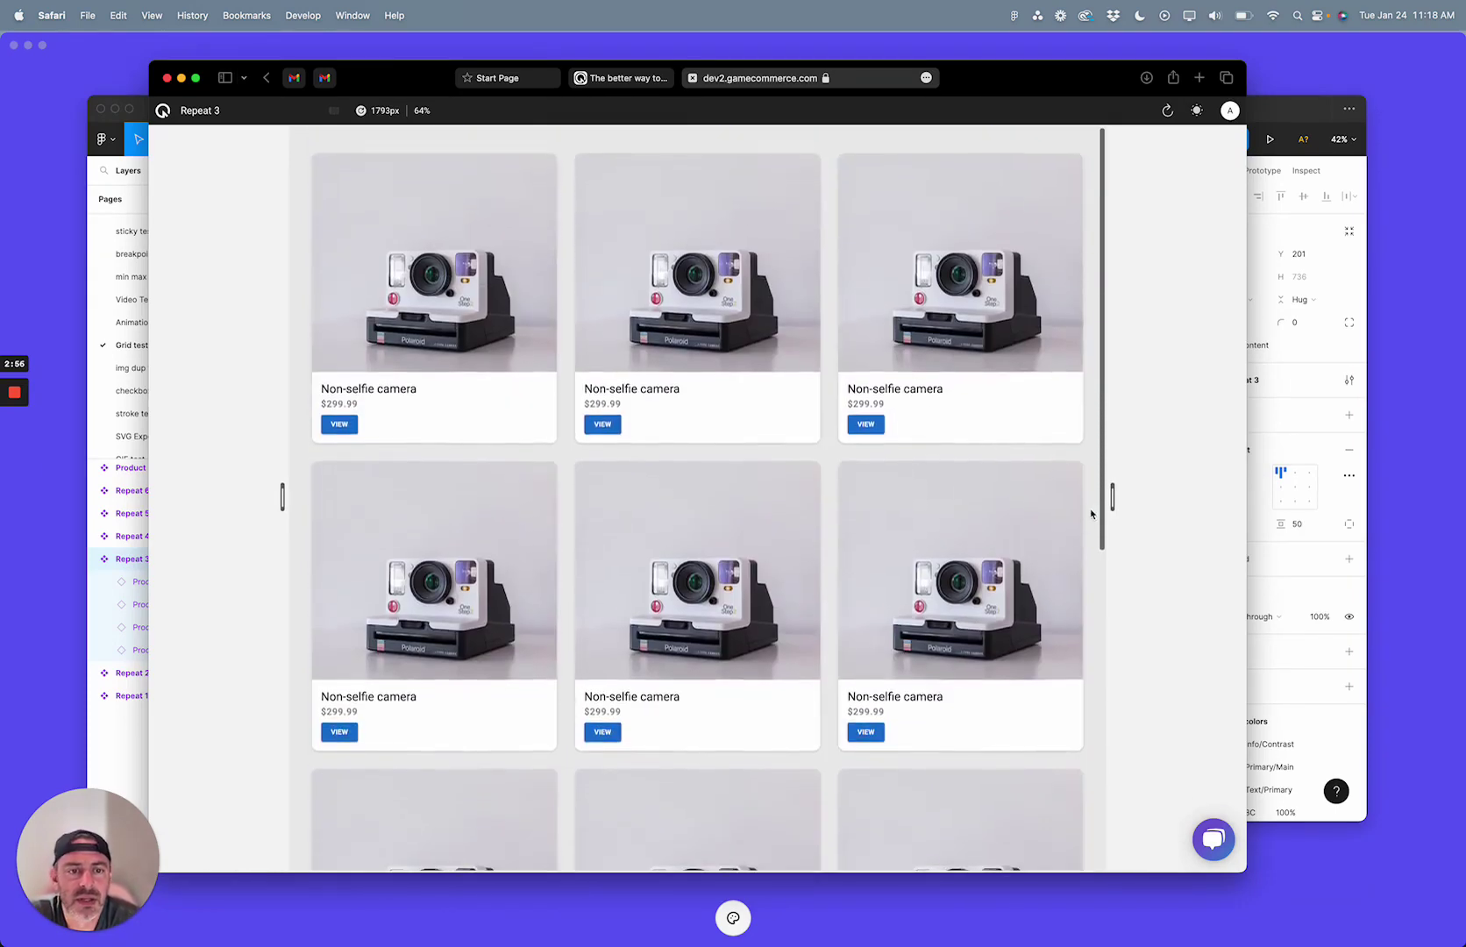
drag(1112, 497, 1186, 495)
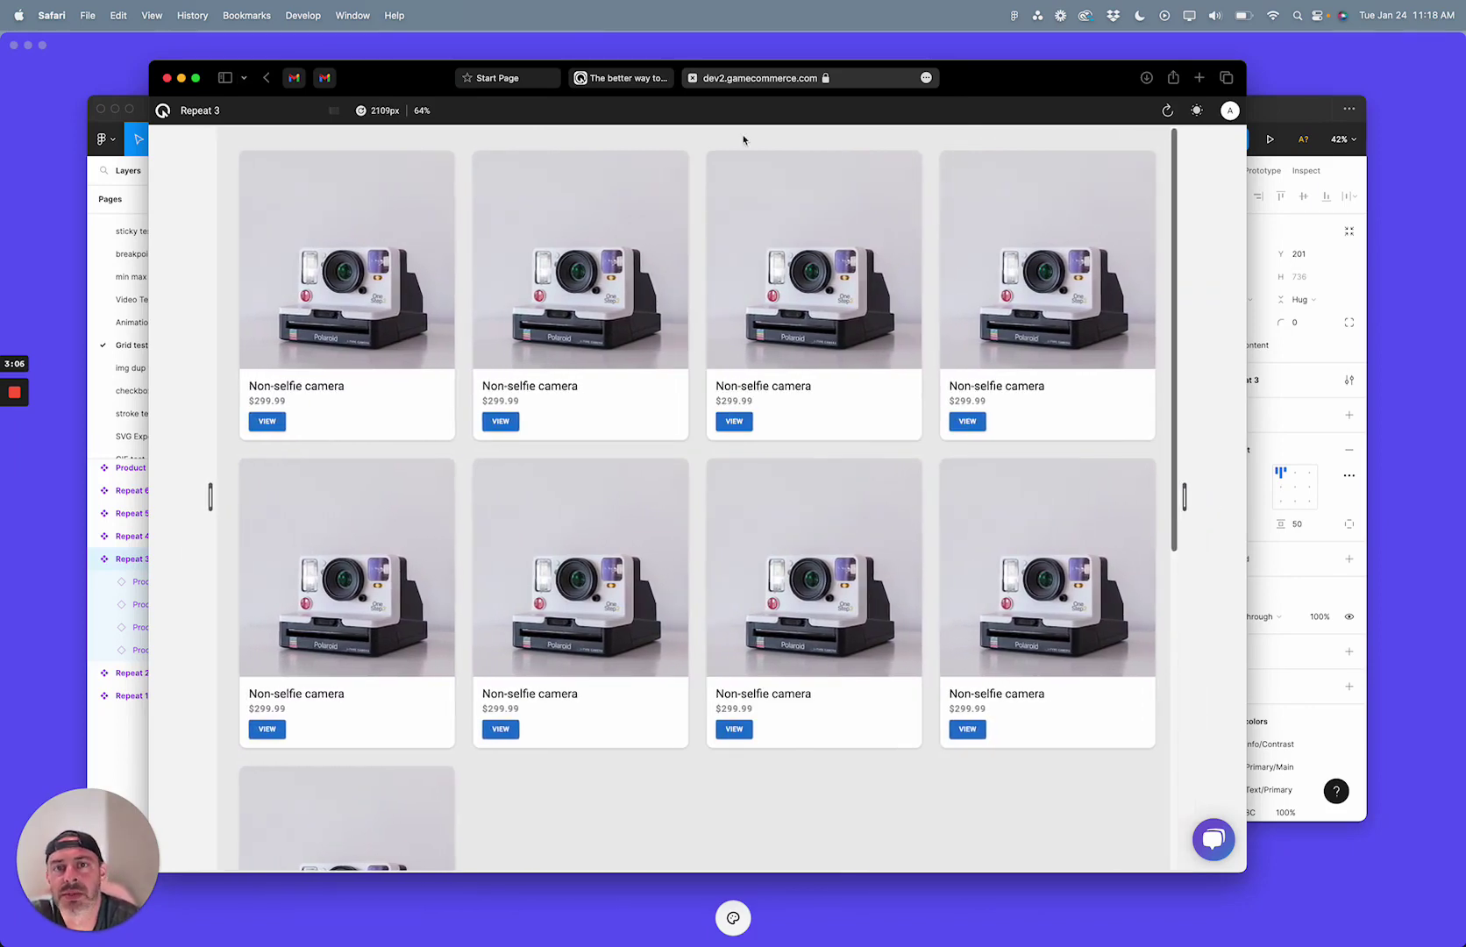
Leave the grid preview and open the Product_Card-1 component from the Climber Website components
click(692, 77)
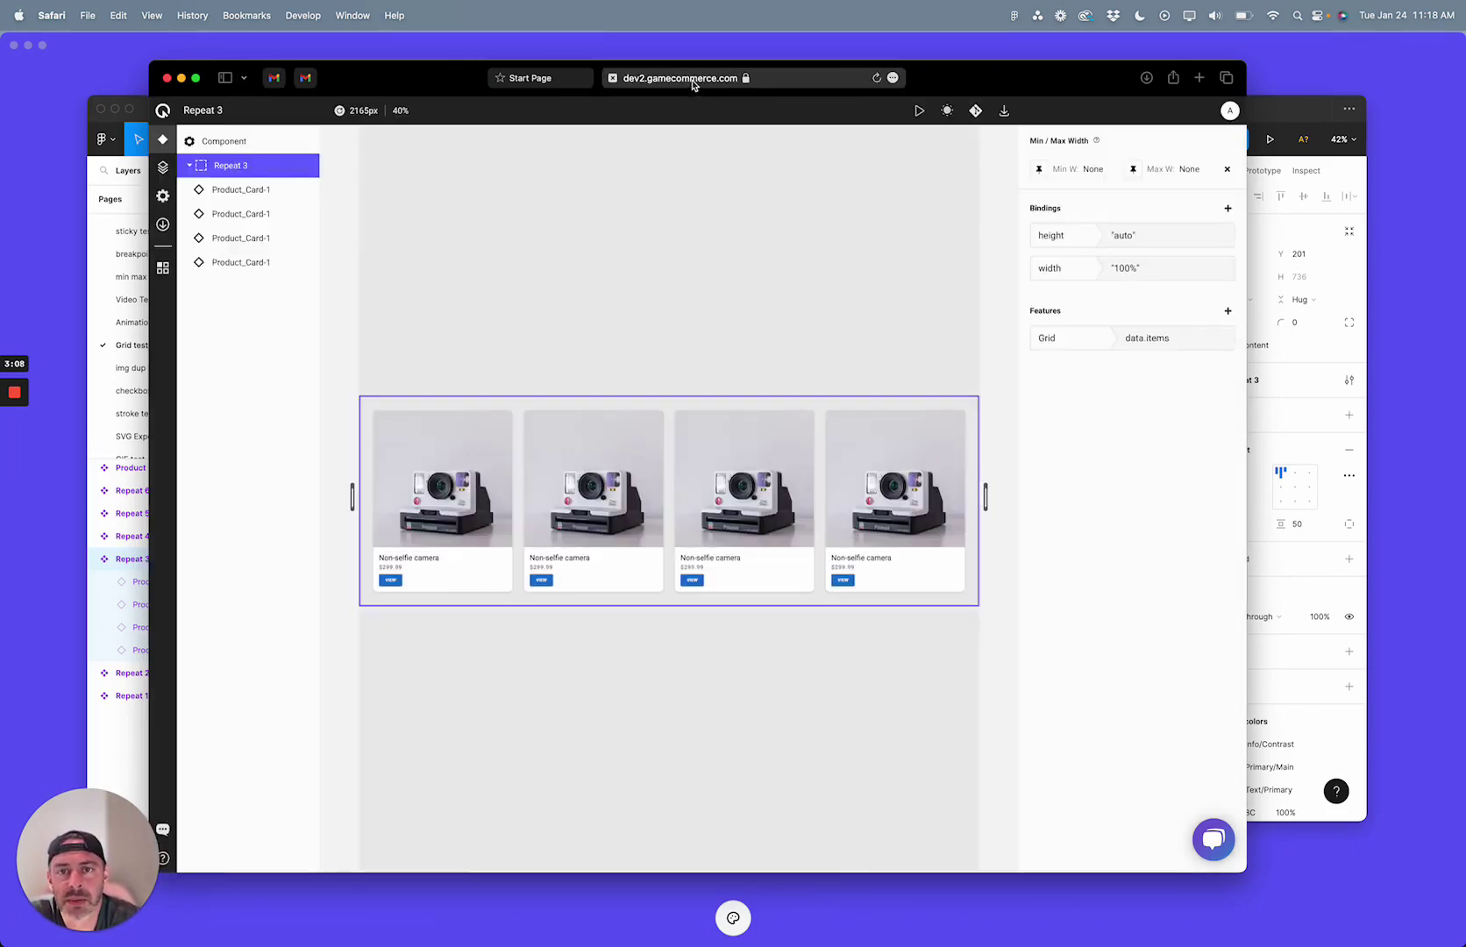
click(223, 141)
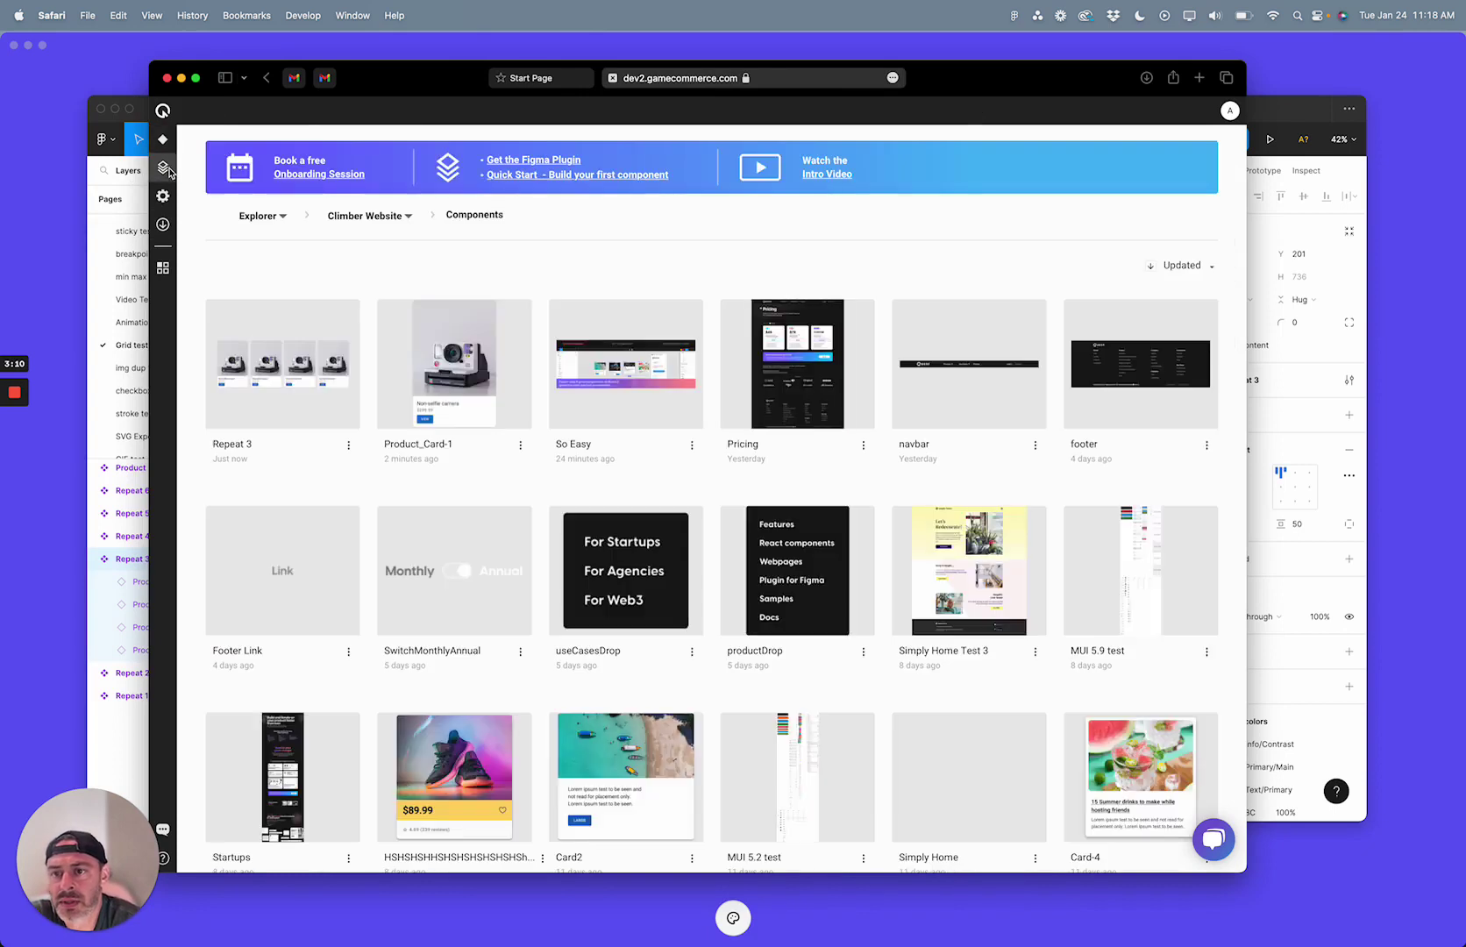
click(490, 370)
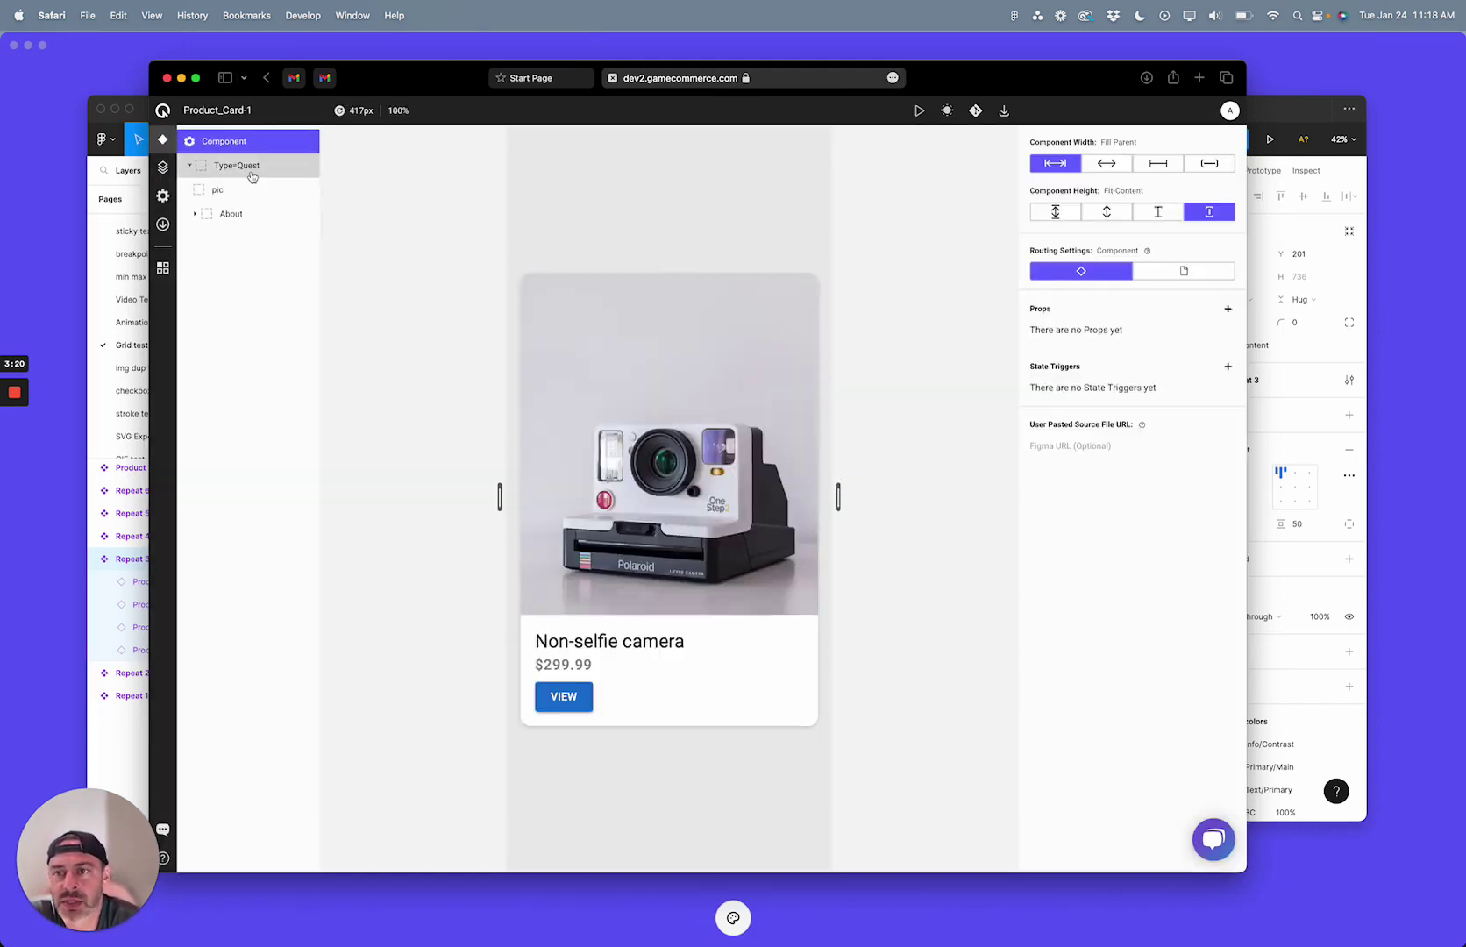
Add an Animate Element feature to the card's Type=Quest root frame
click(252, 176)
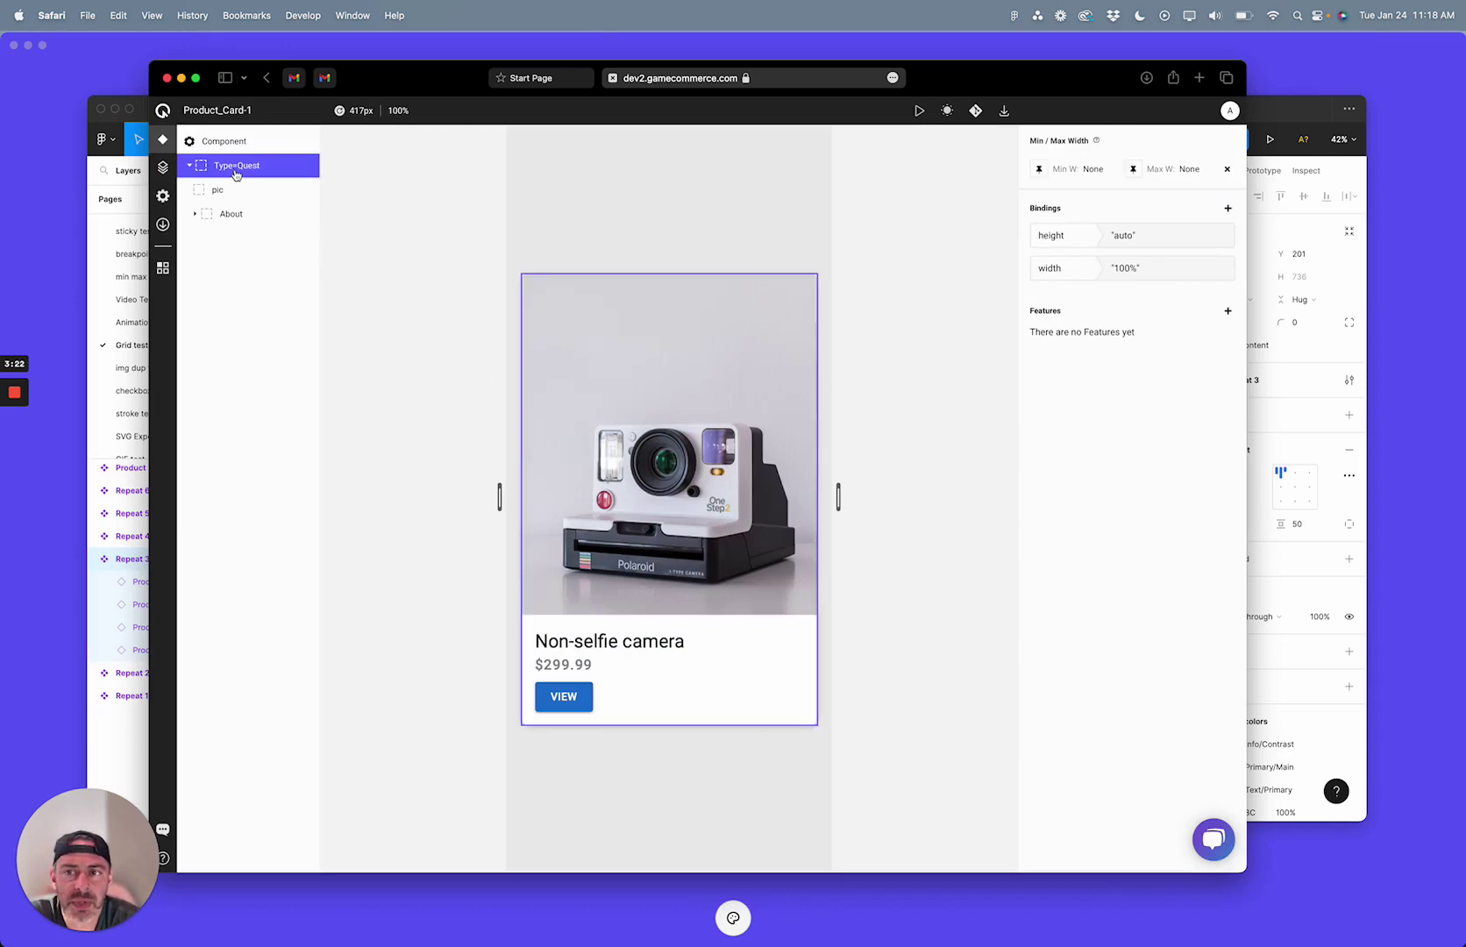
click(1228, 312)
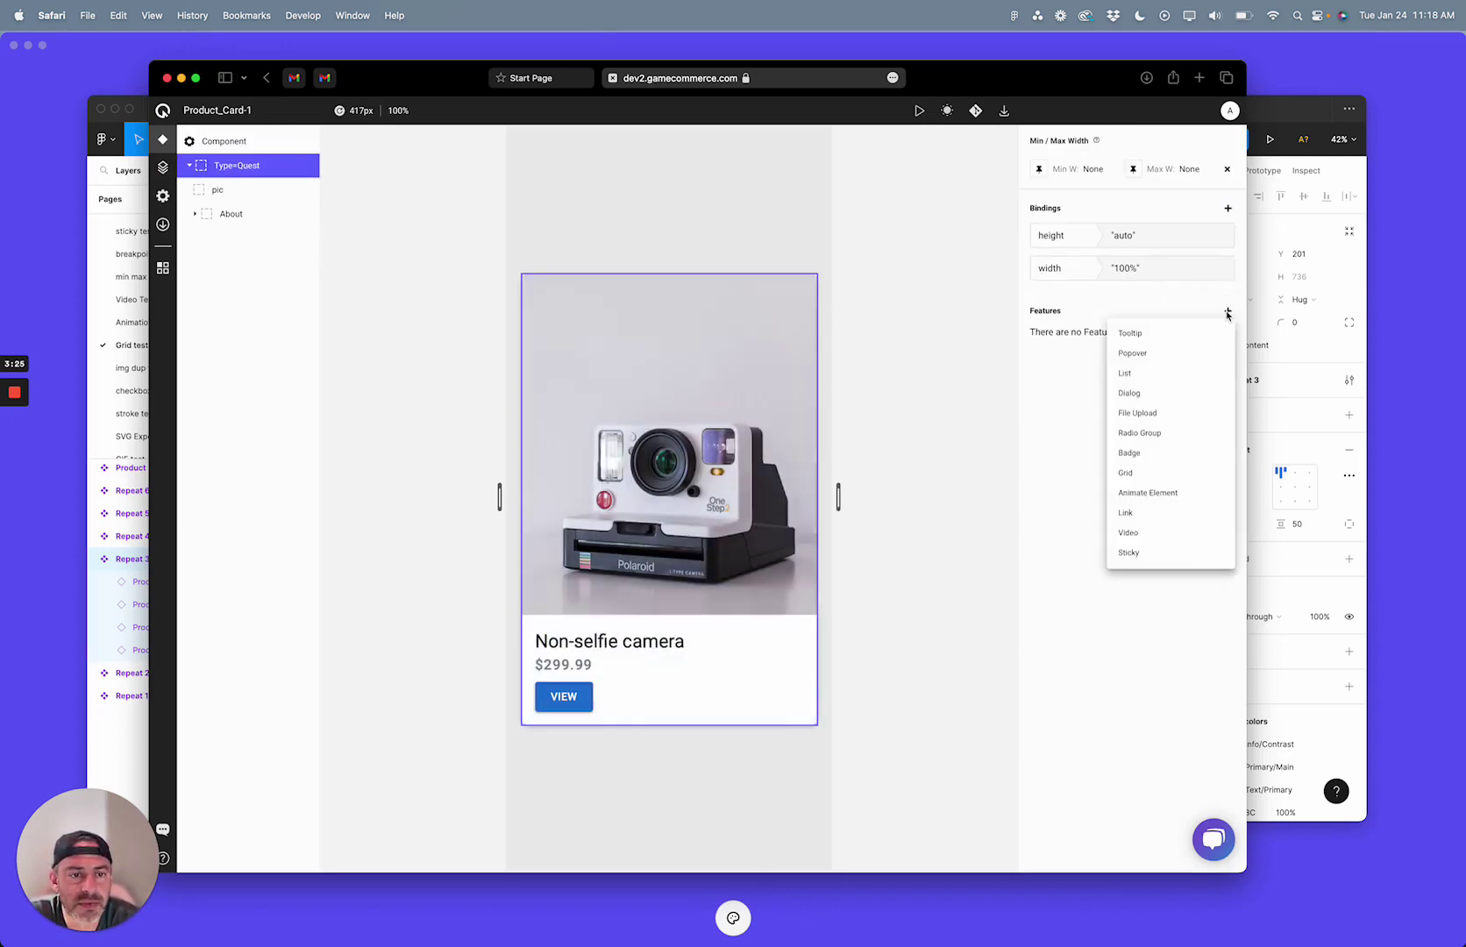
click(1203, 495)
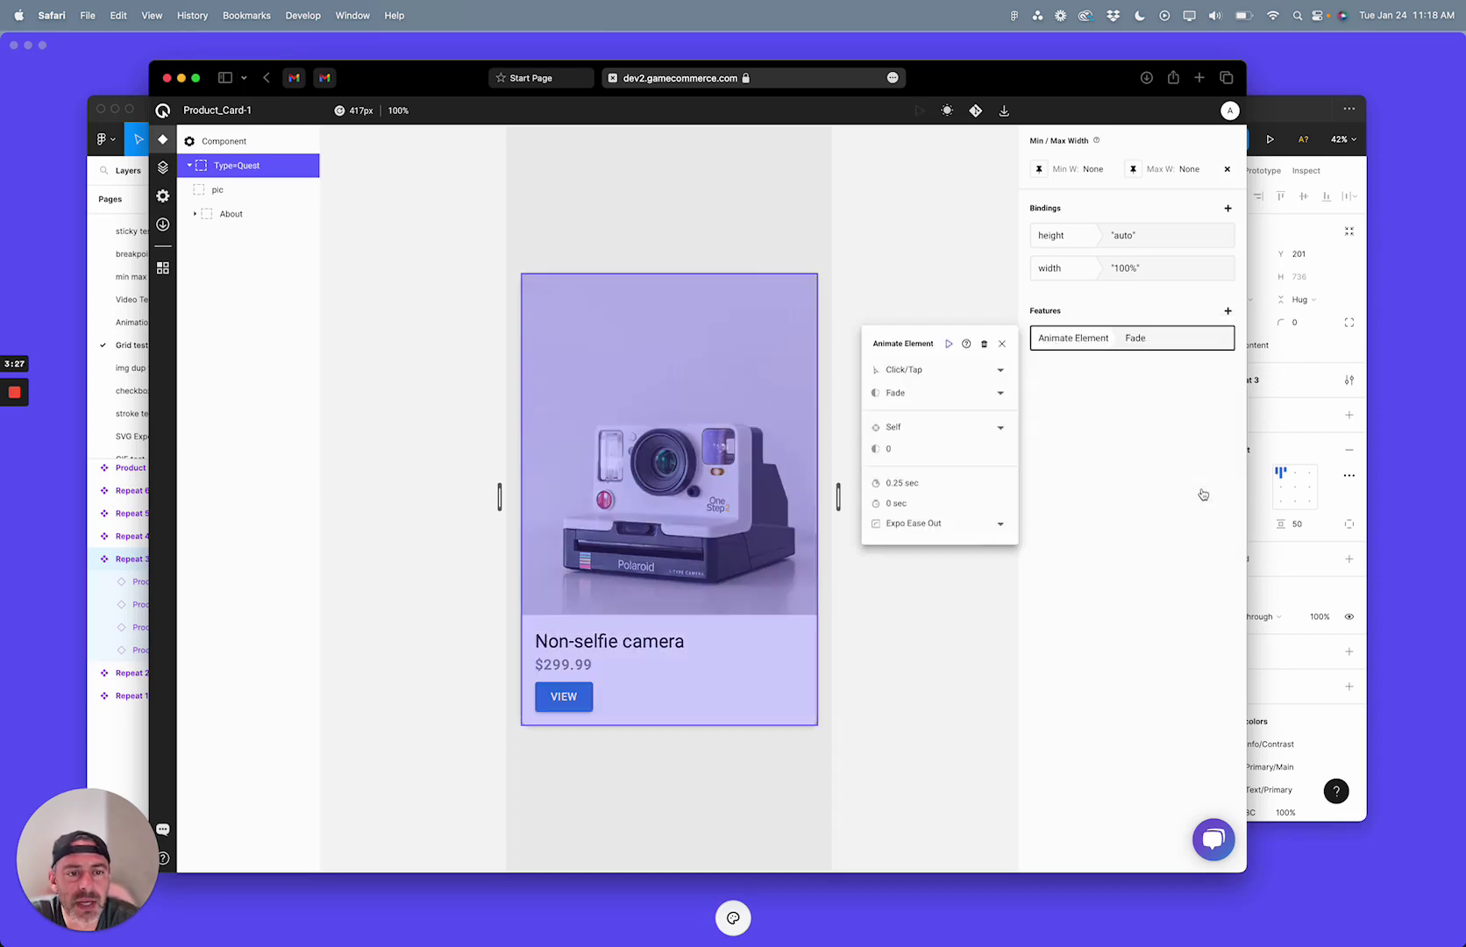
Set the card animation to Scale while hovering and play it to check the effect
click(1000, 377)
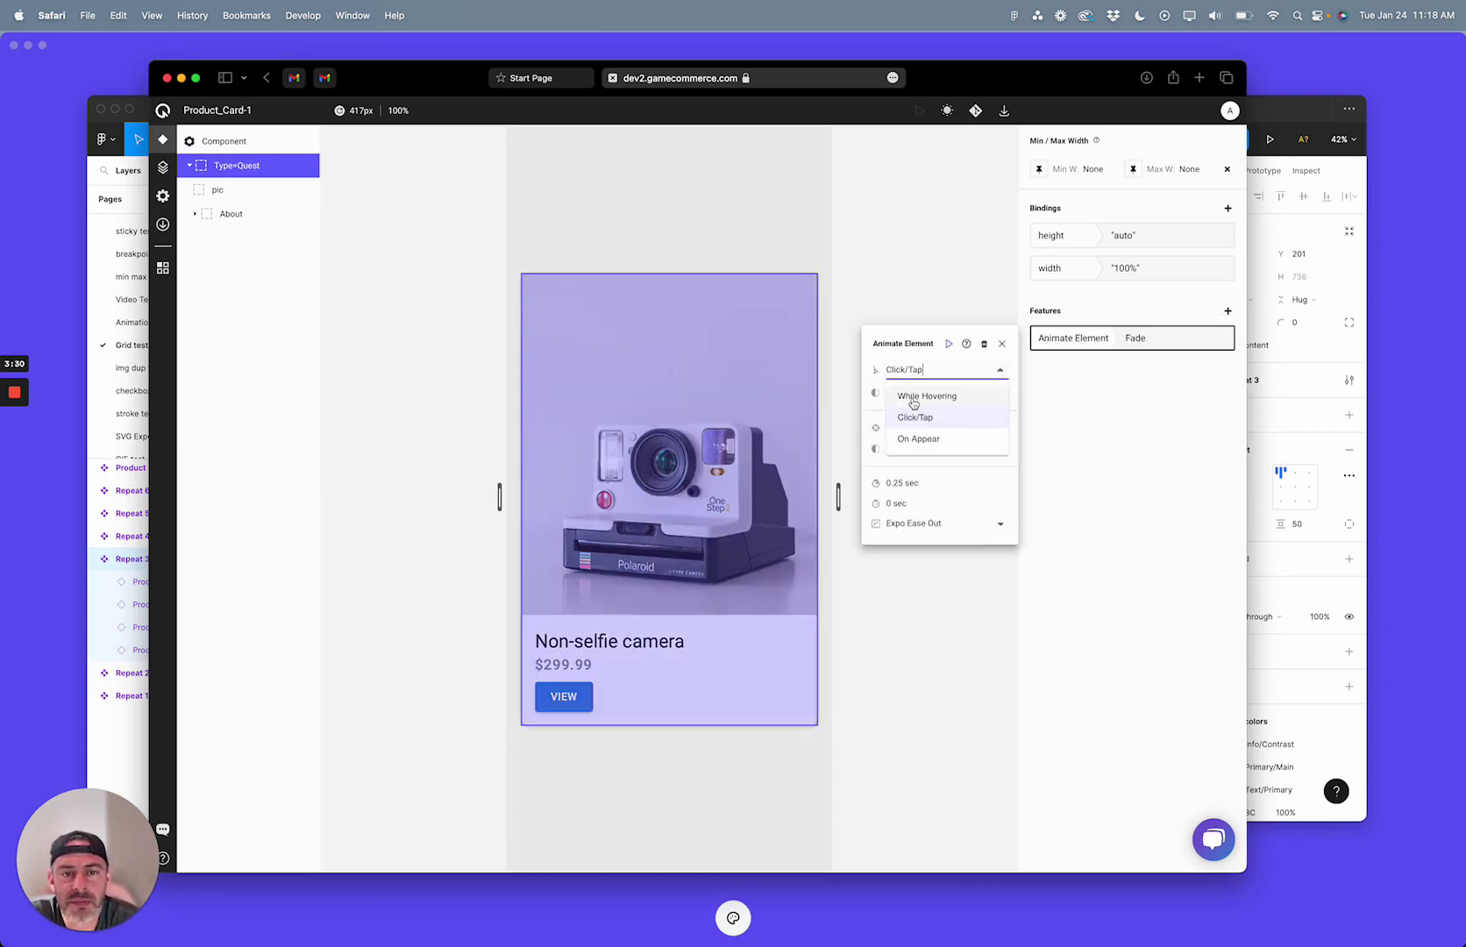
click(977, 399)
click(975, 396)
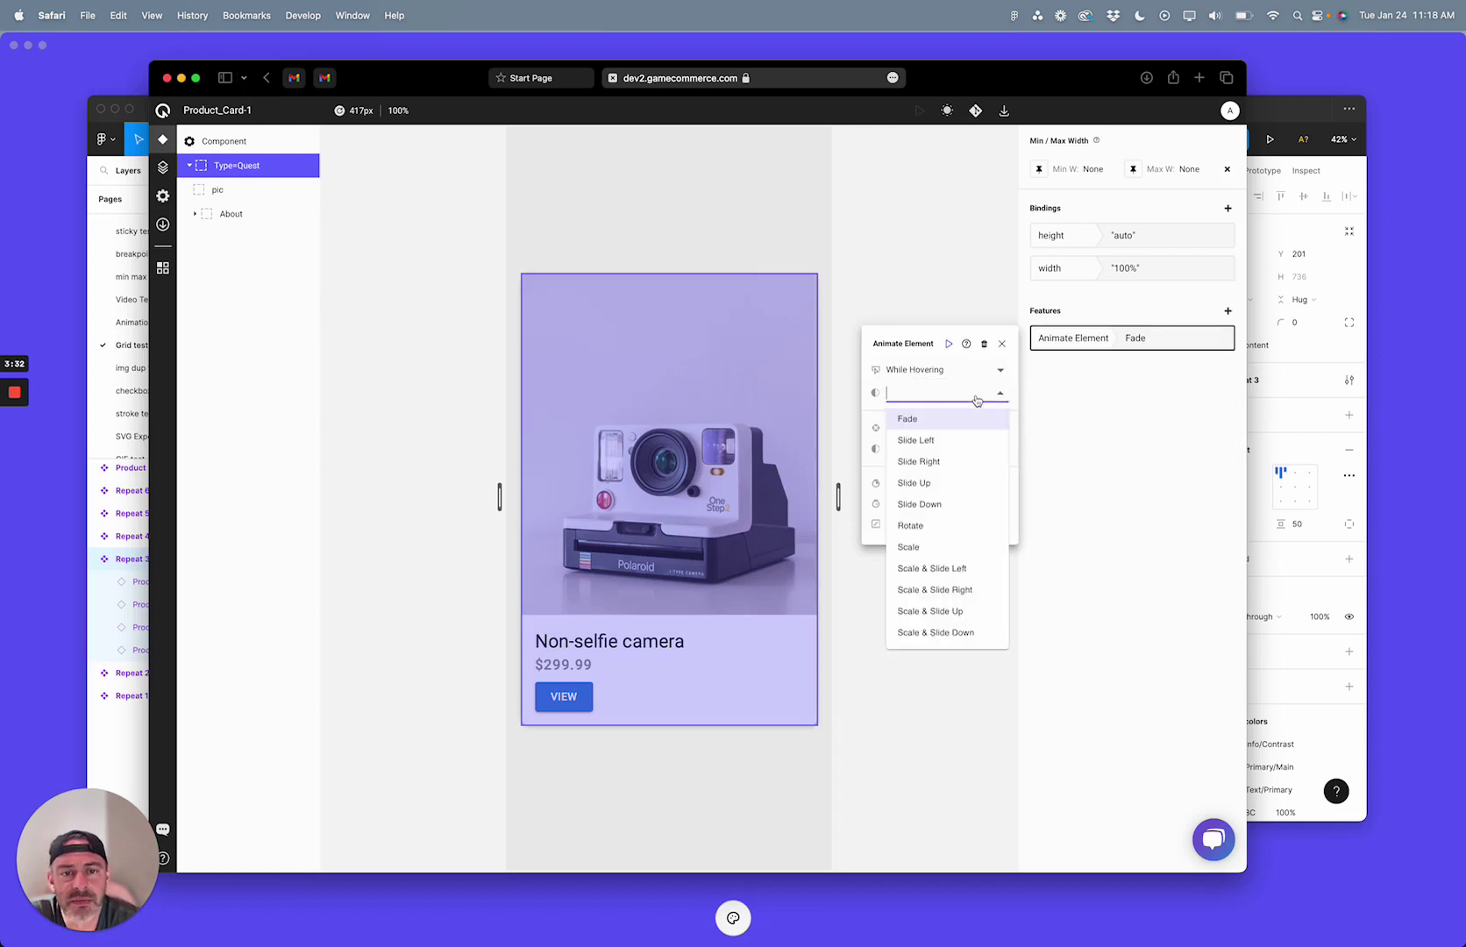
click(955, 548)
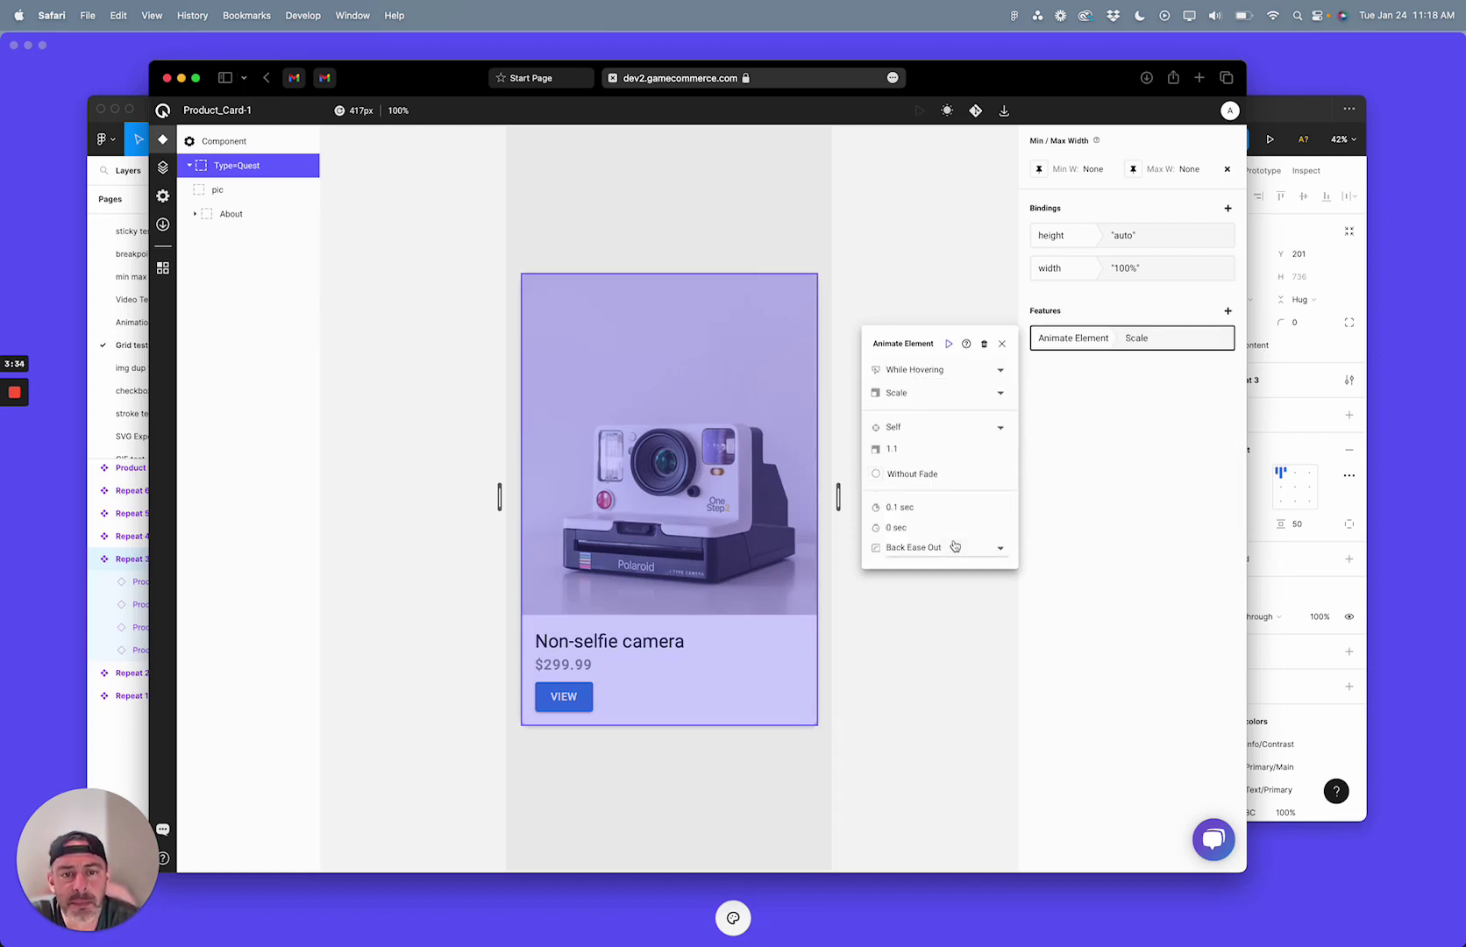
click(949, 347)
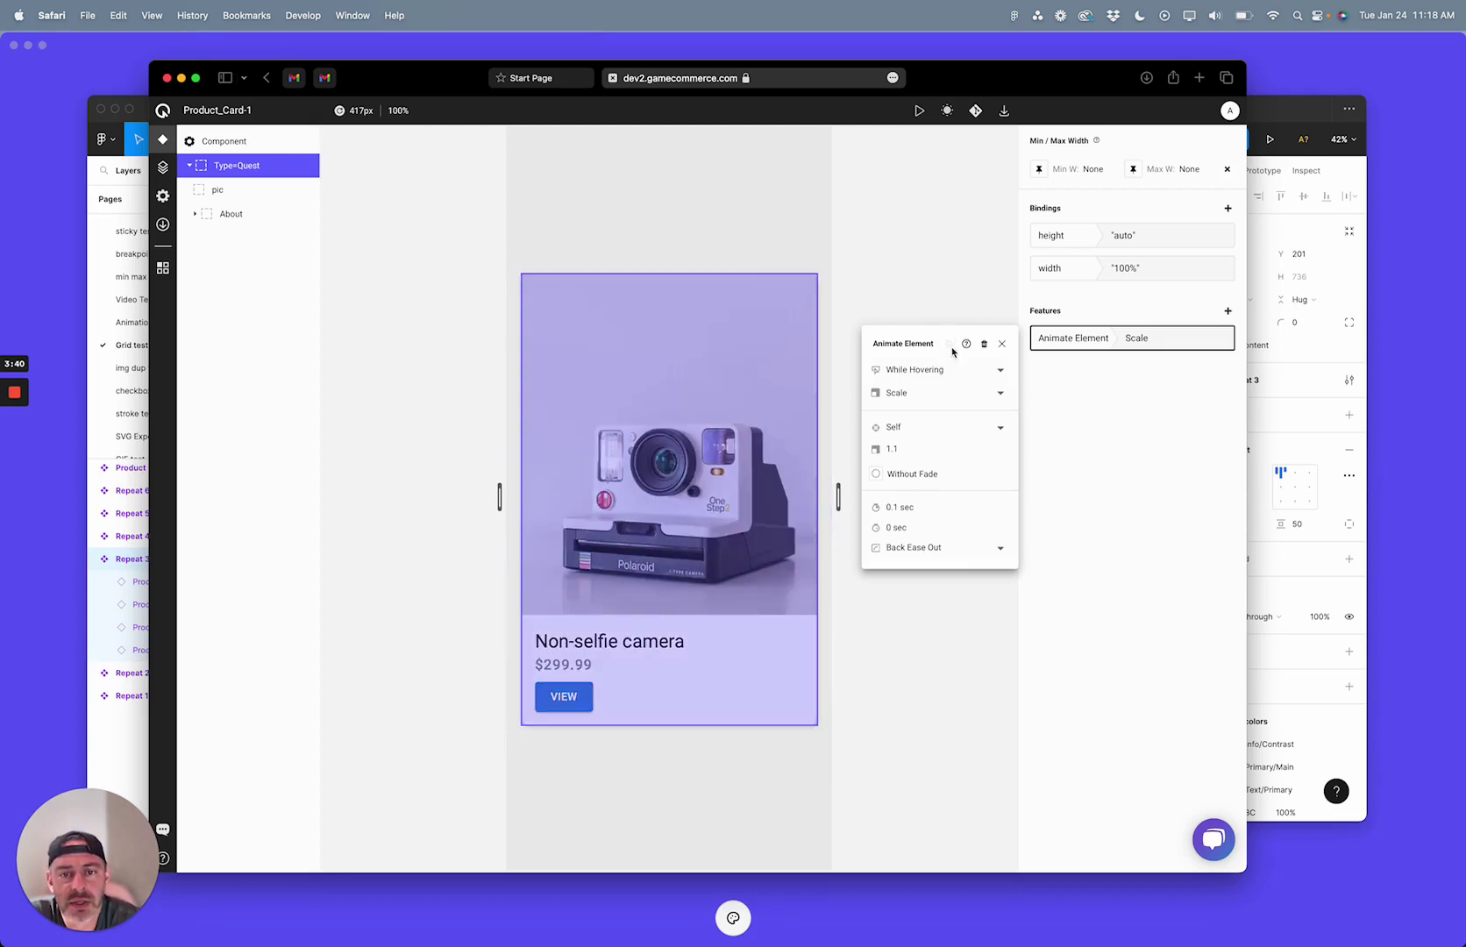
Close the card's animation settings, then add an Animate Element feature to the pic image with the On Appear trigger
click(951, 348)
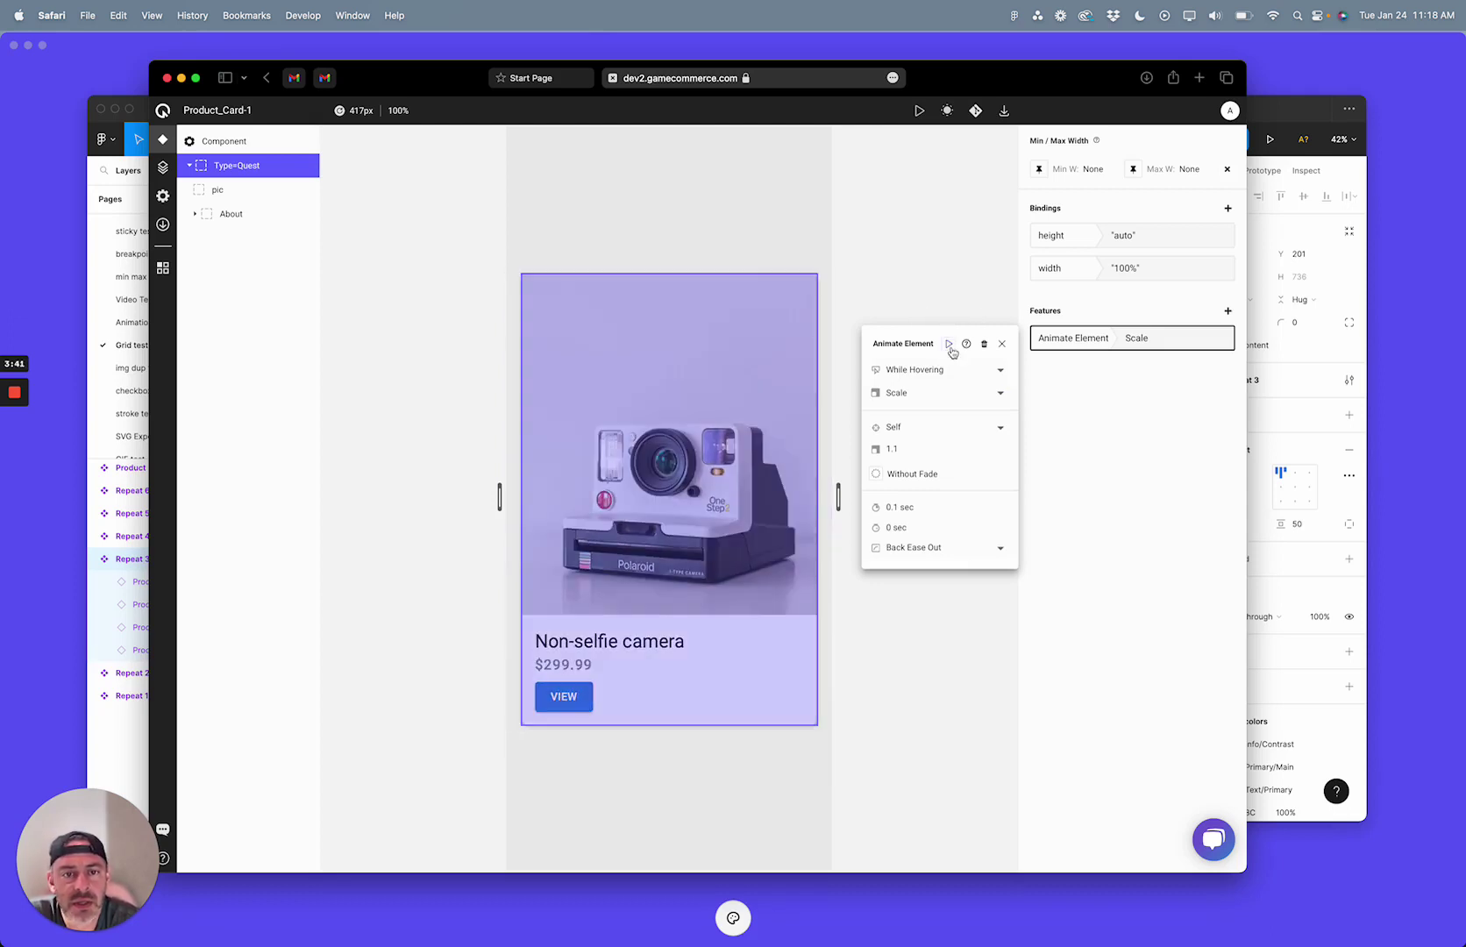
click(1004, 345)
click(674, 379)
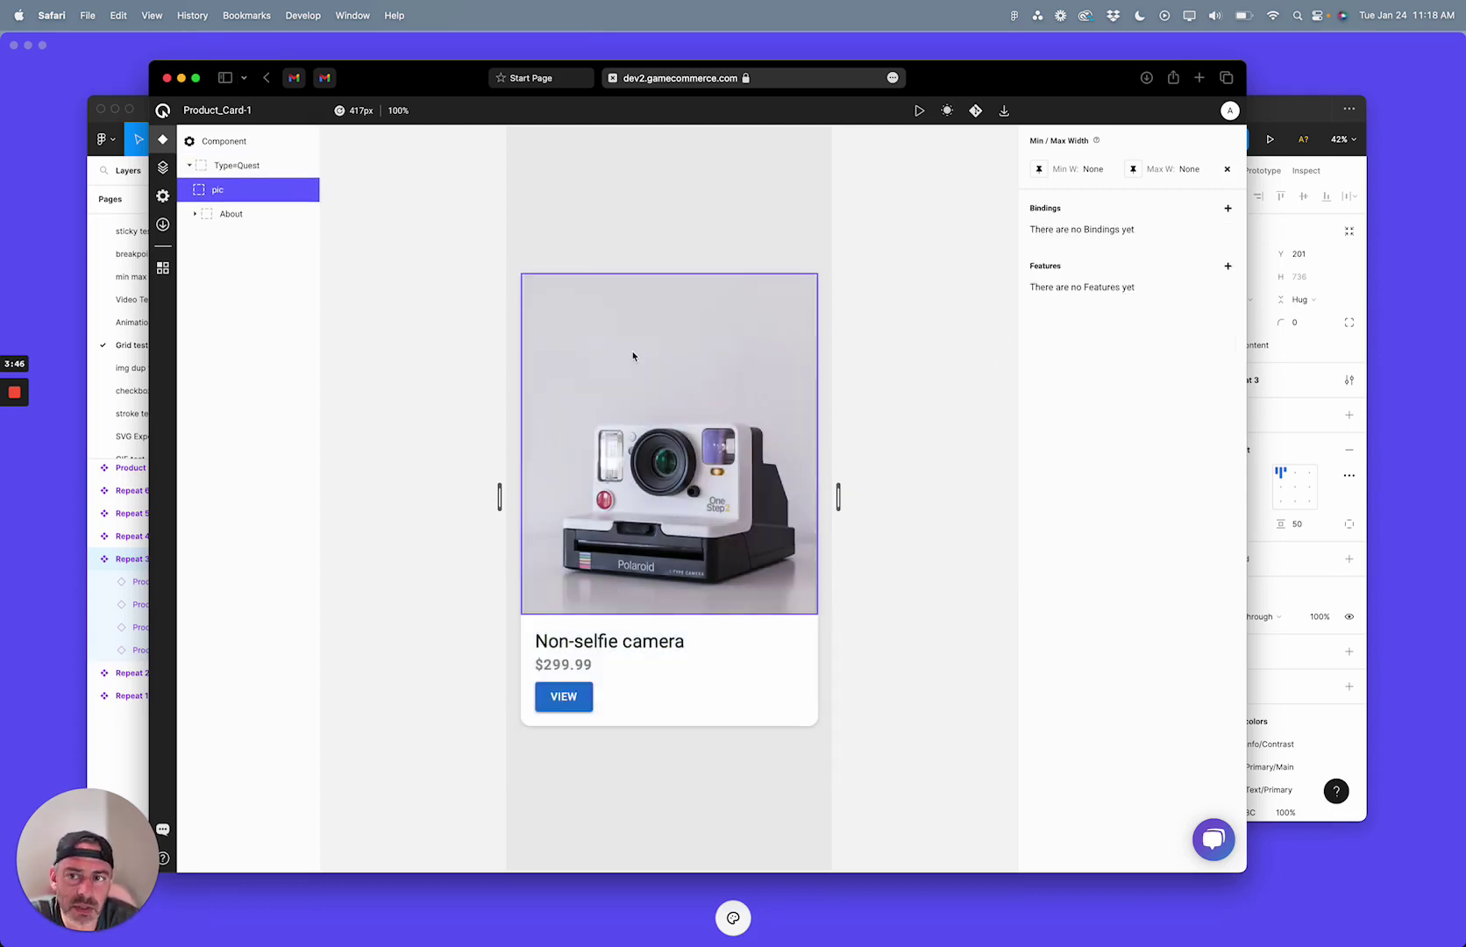
click(1228, 265)
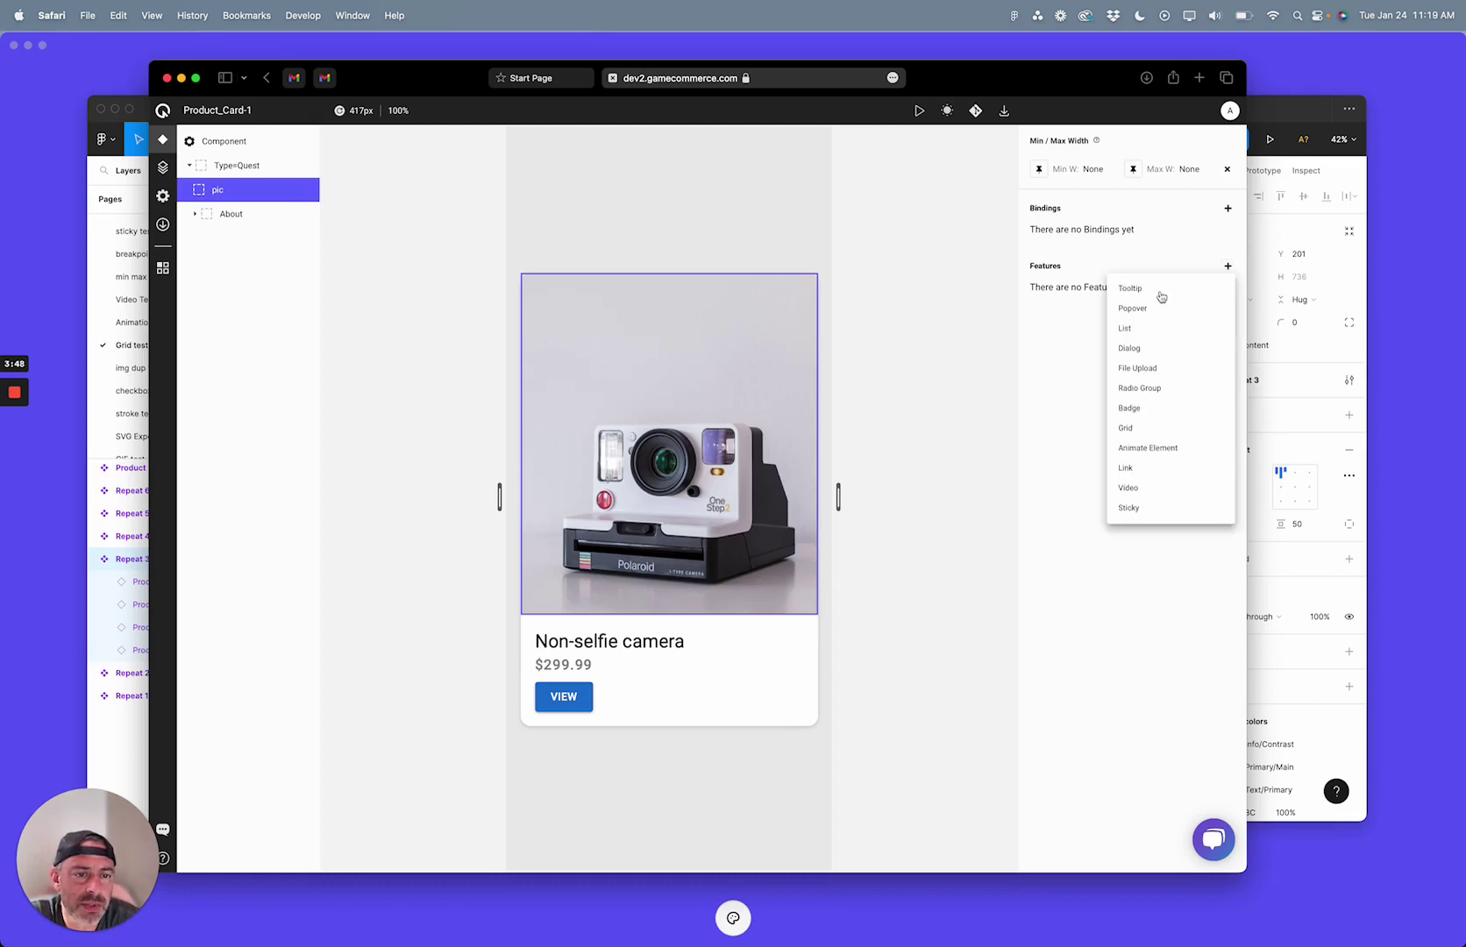
click(1167, 448)
click(932, 325)
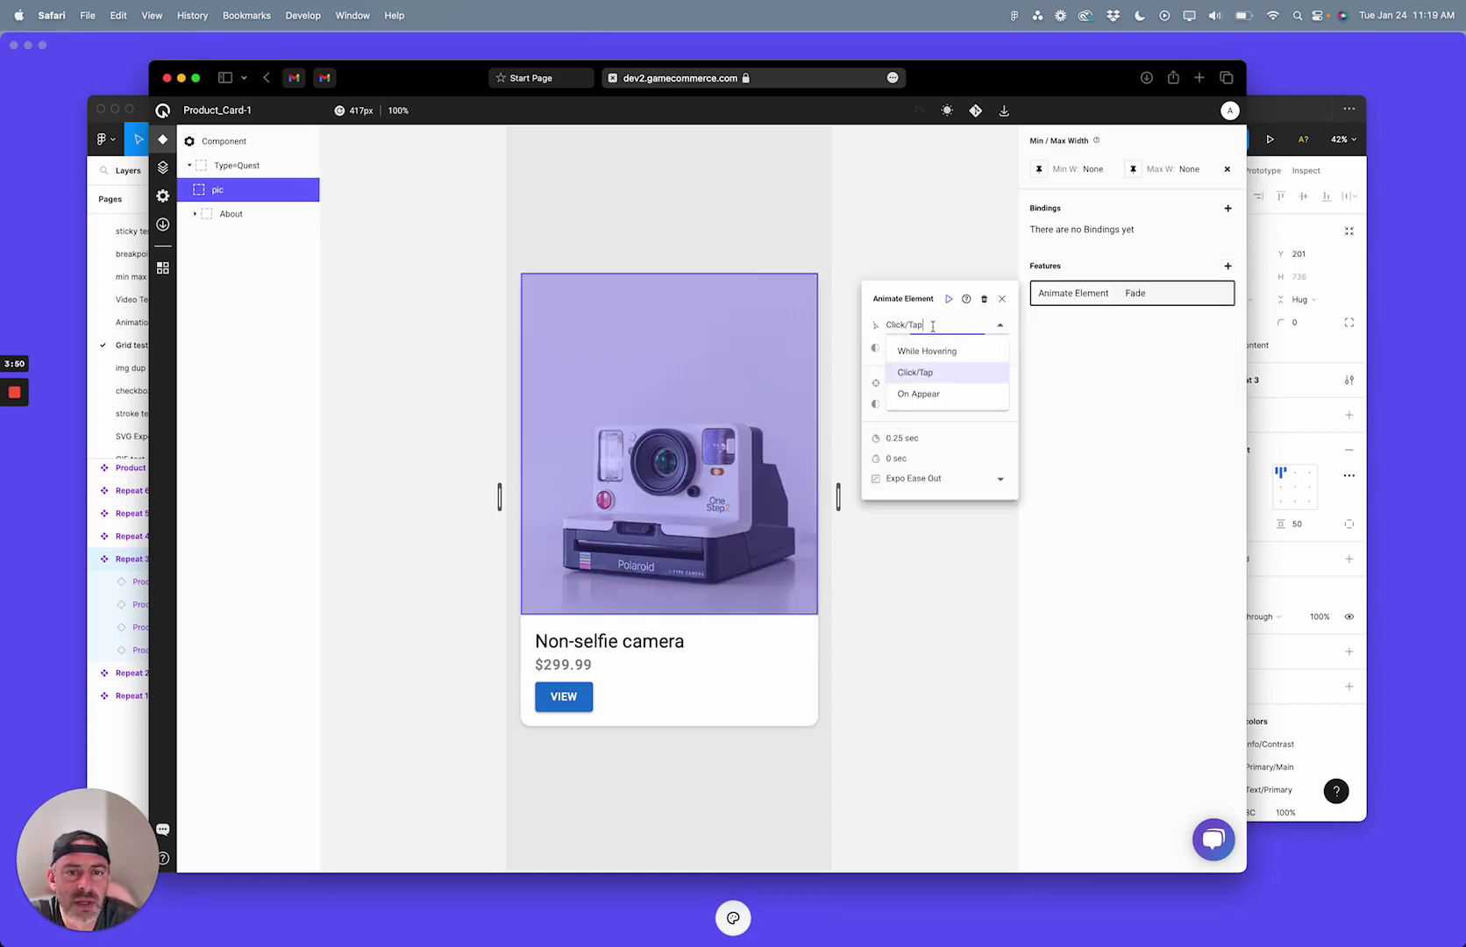
click(961, 395)
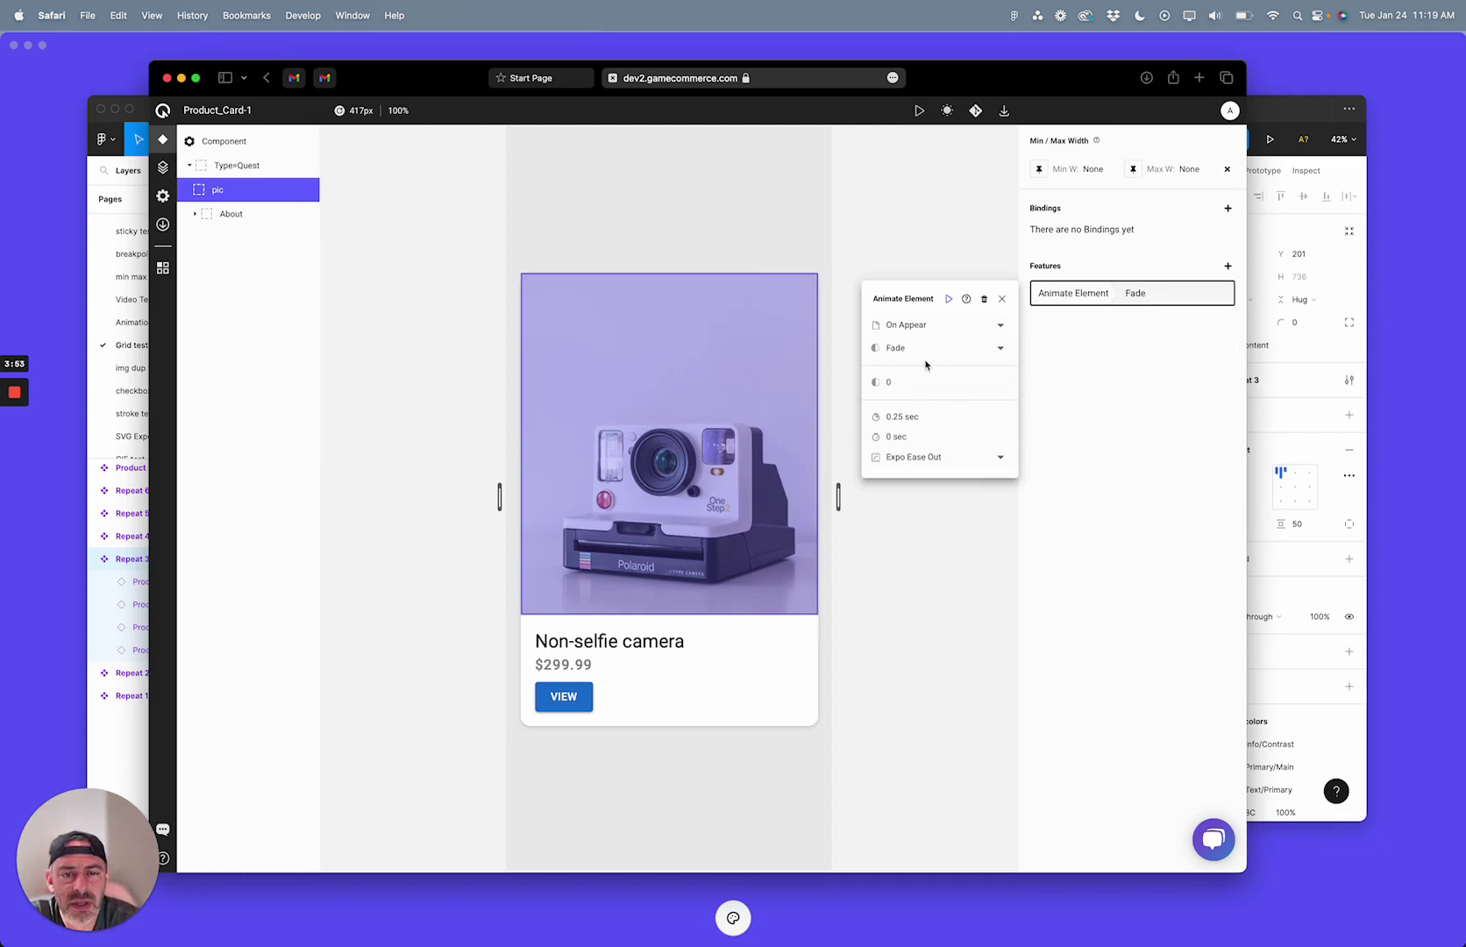
Set the pic image's fade duration to 0.75 sec and its delay to 0.5 sec, and play the animation
click(926, 417)
click(949, 528)
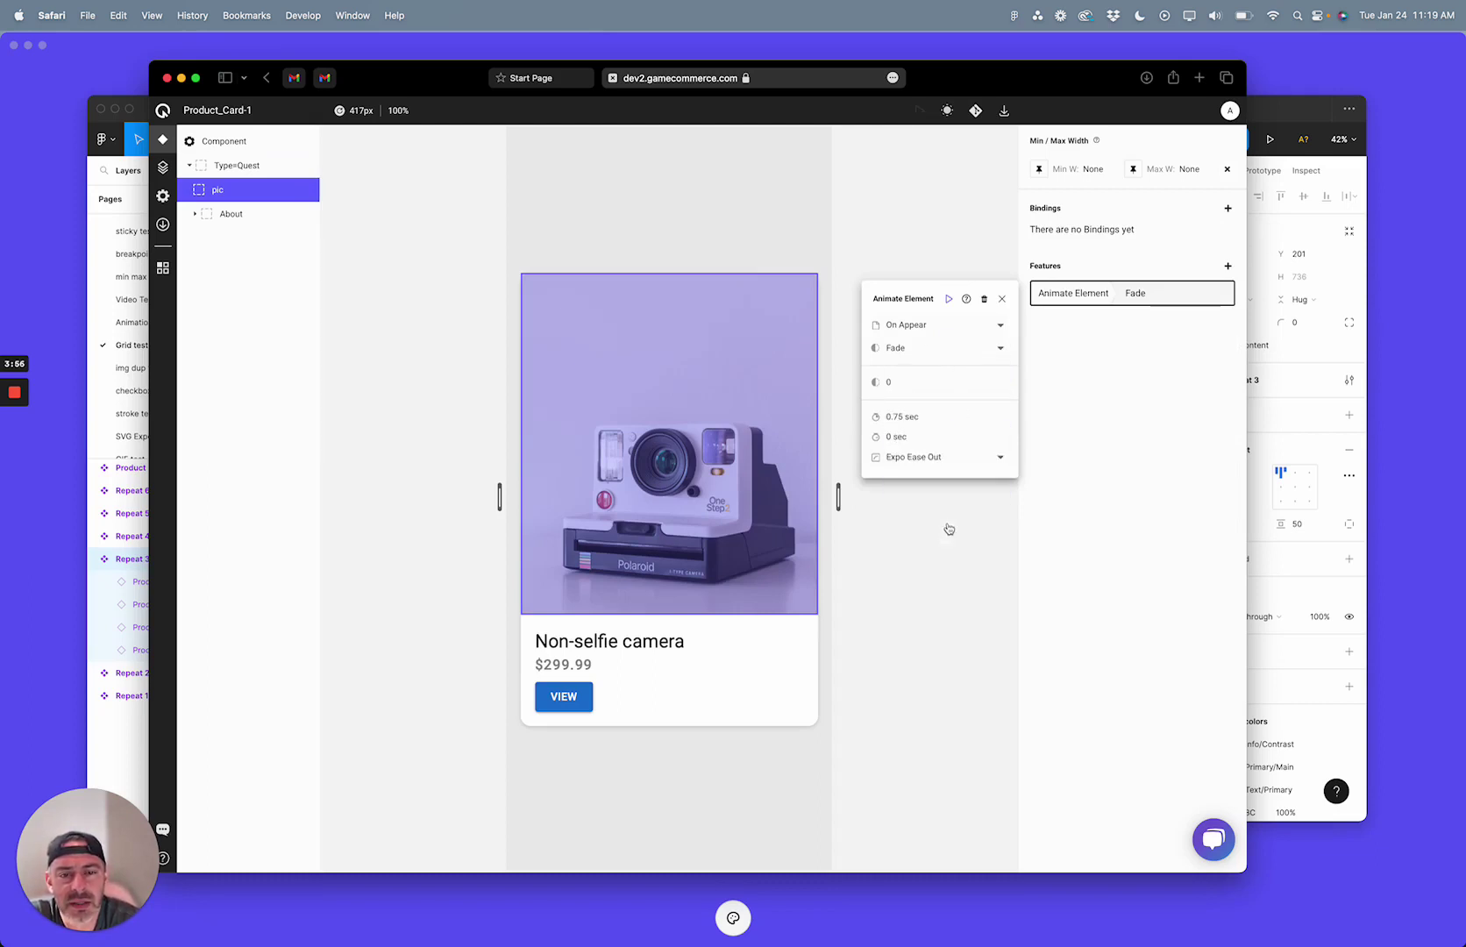
click(917, 436)
click(940, 526)
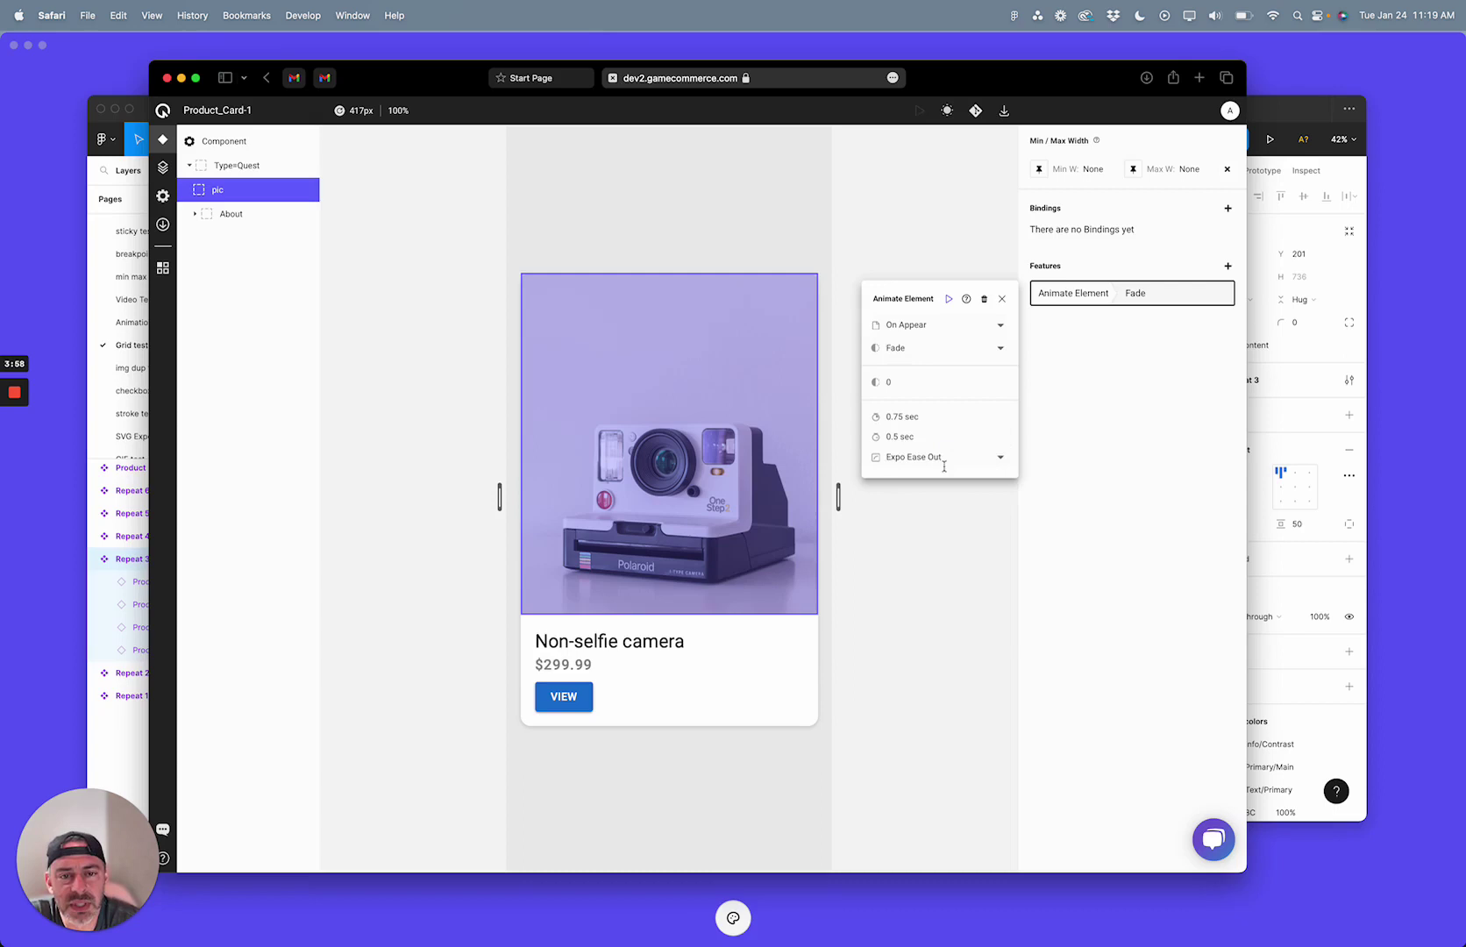
click(948, 300)
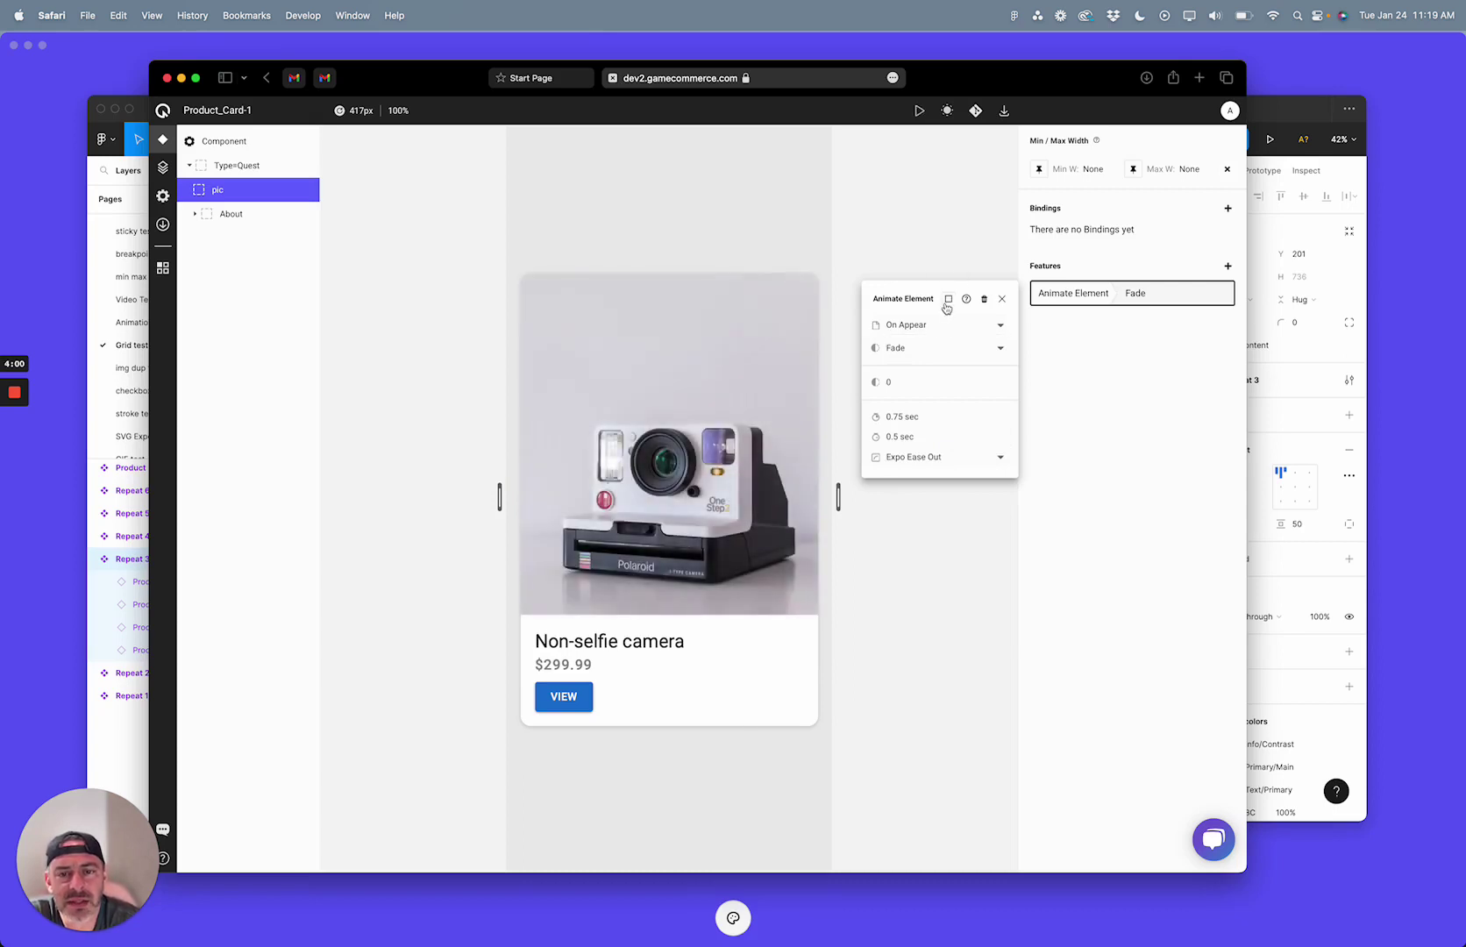
Set the pic fade's duration to 1.25 sec, replay it and close the animation settings
click(953, 410)
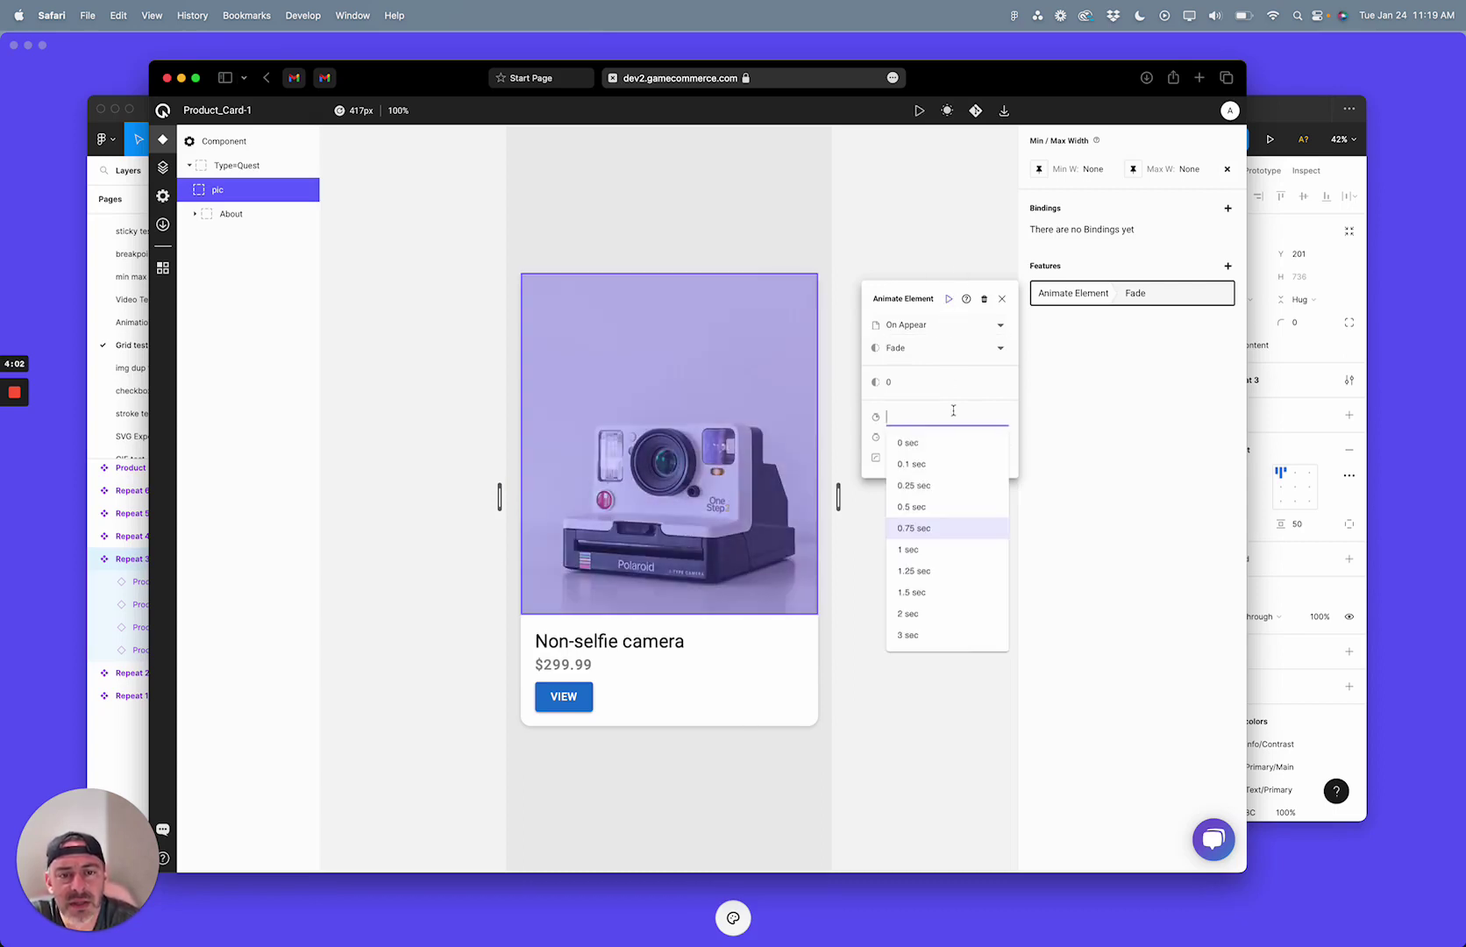
click(937, 565)
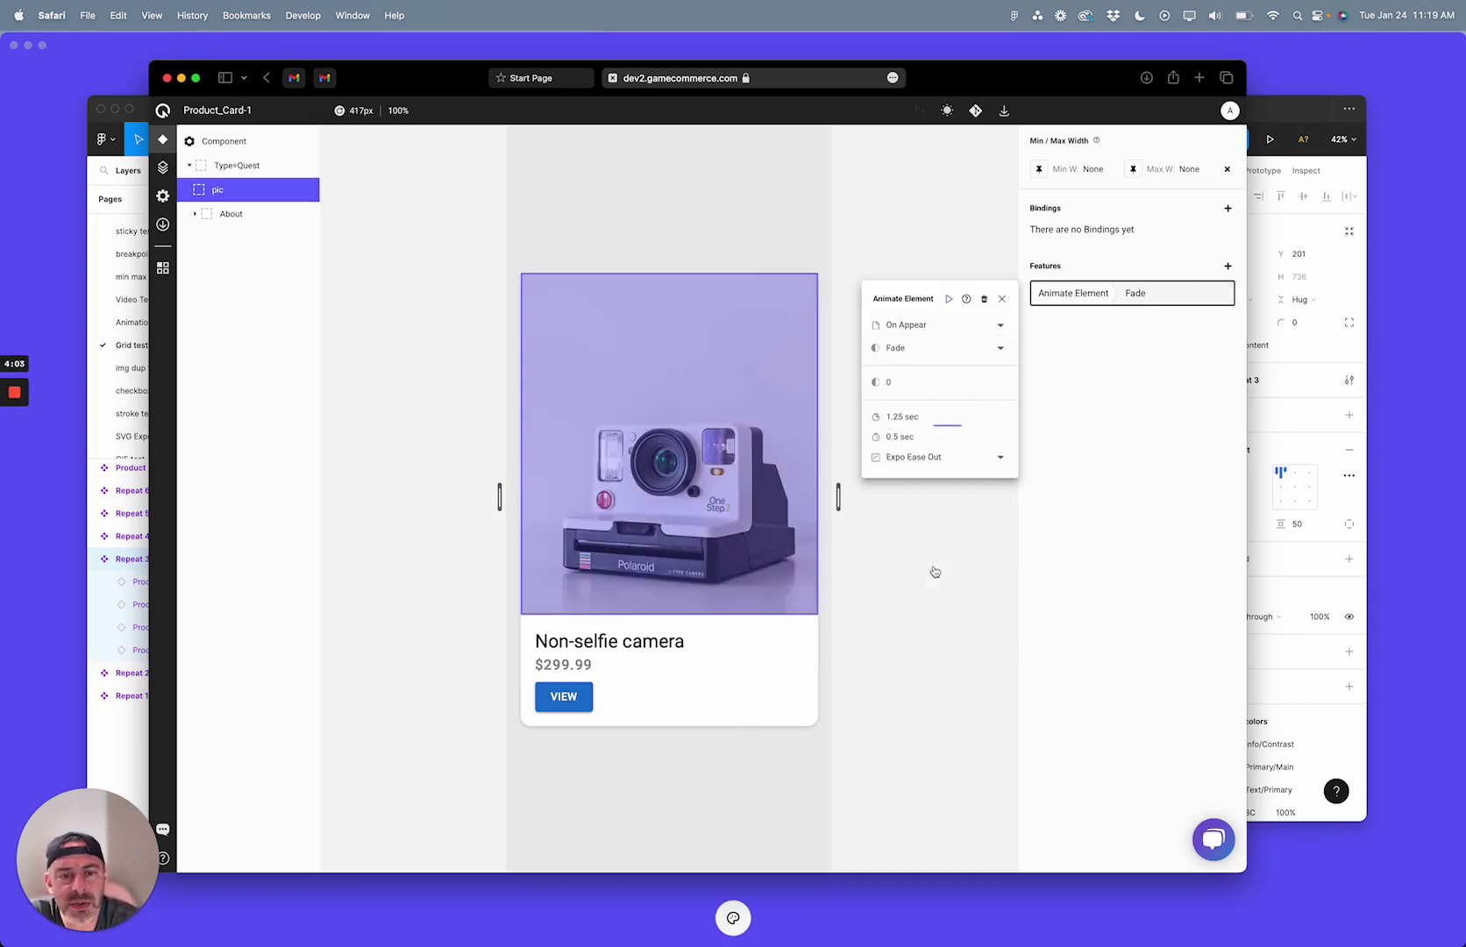
click(949, 302)
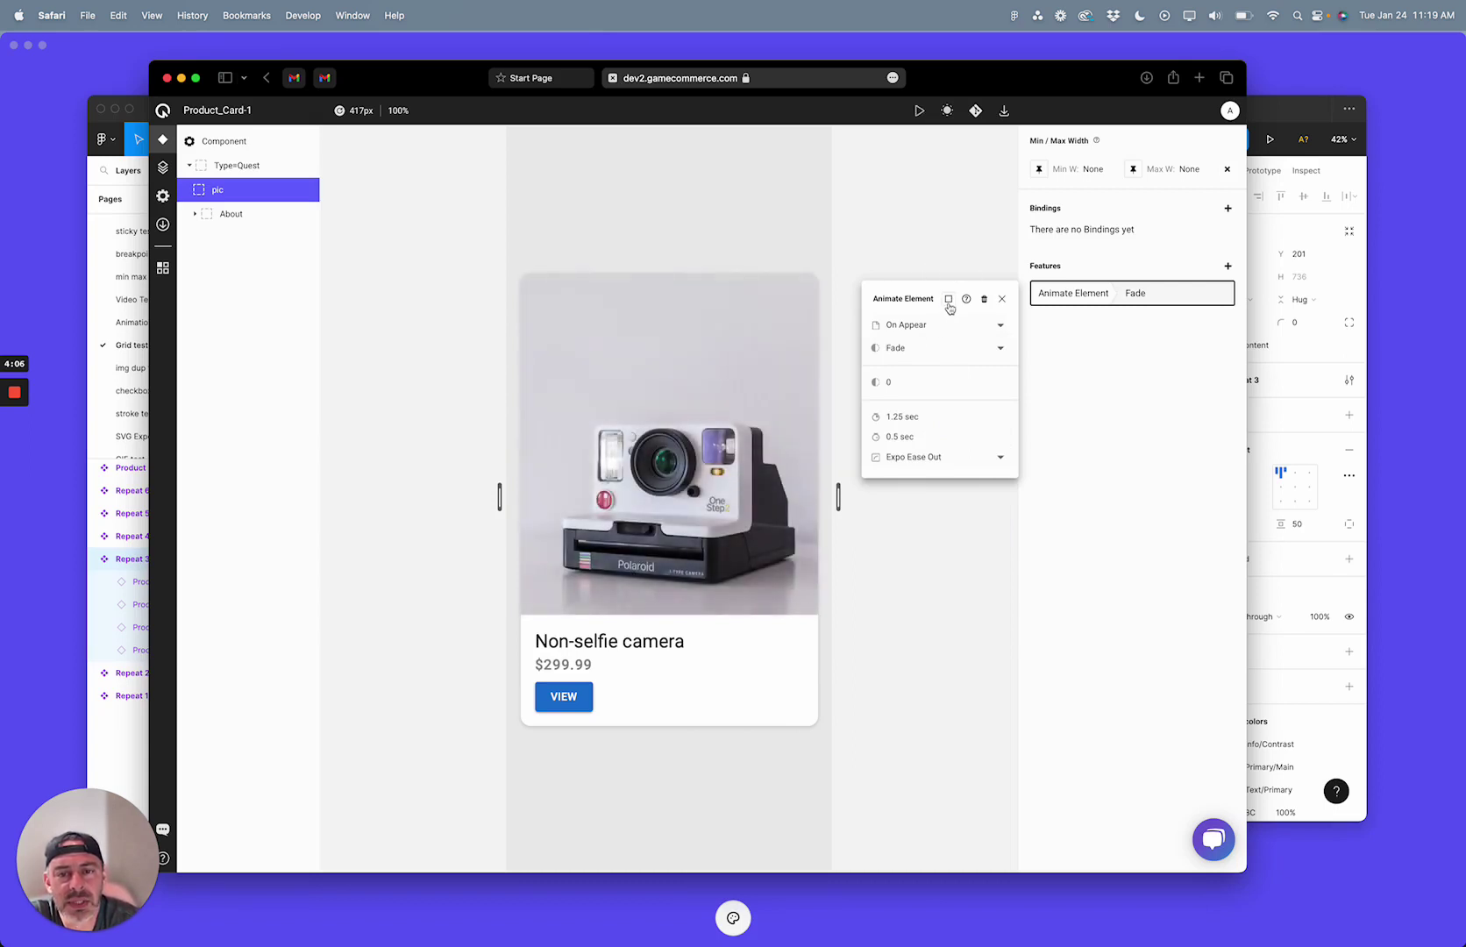
click(1002, 300)
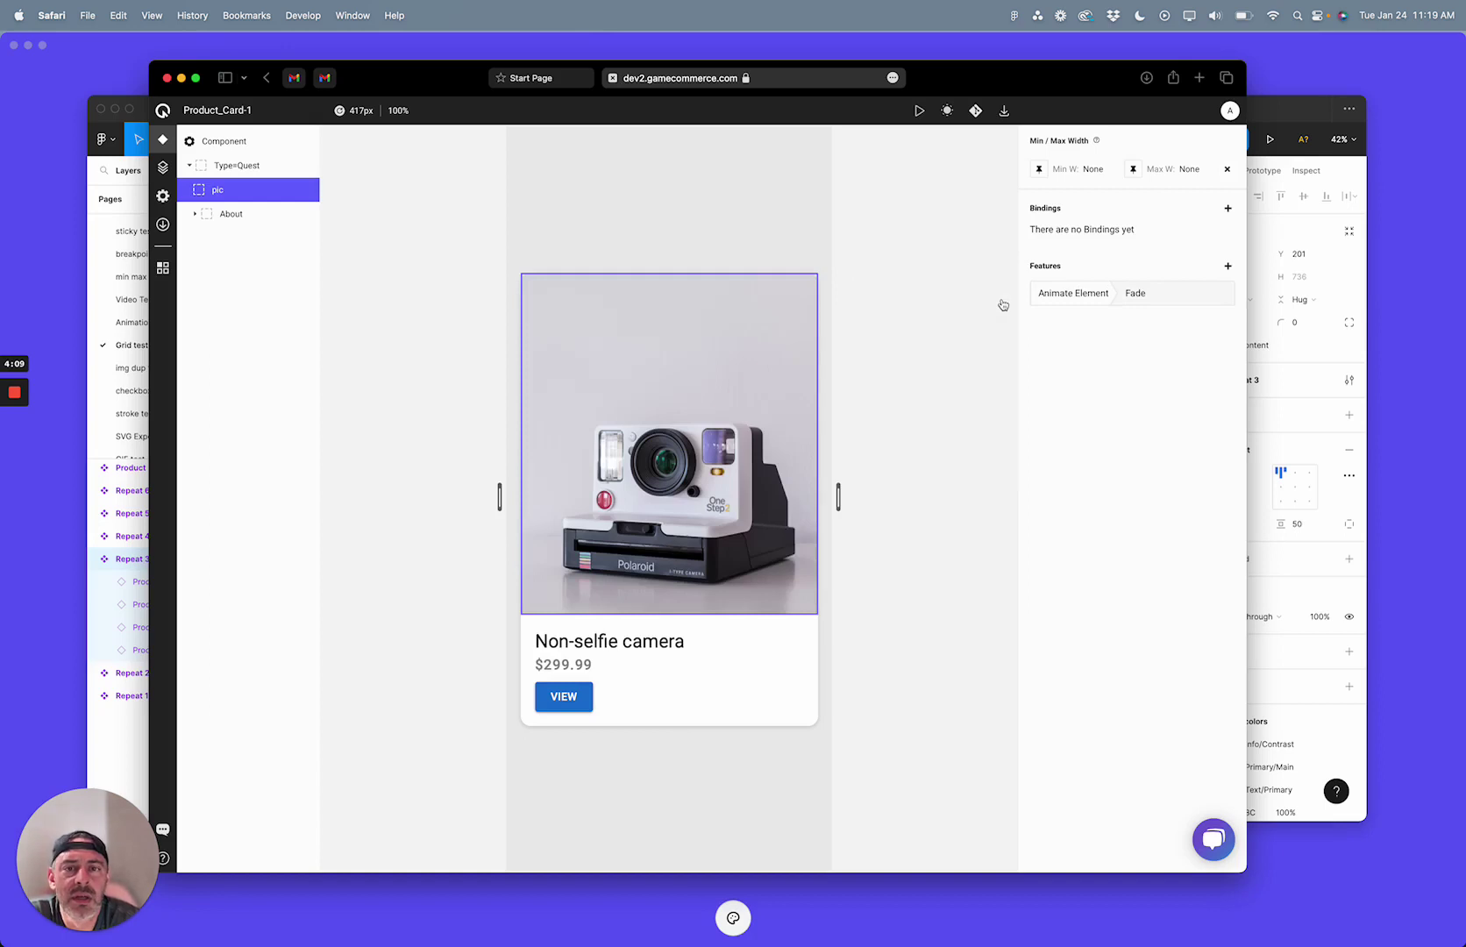
Open the Repeat 3 component and preview its card animations, reloading the preview and narrowing it to about 1621 px
click(174, 168)
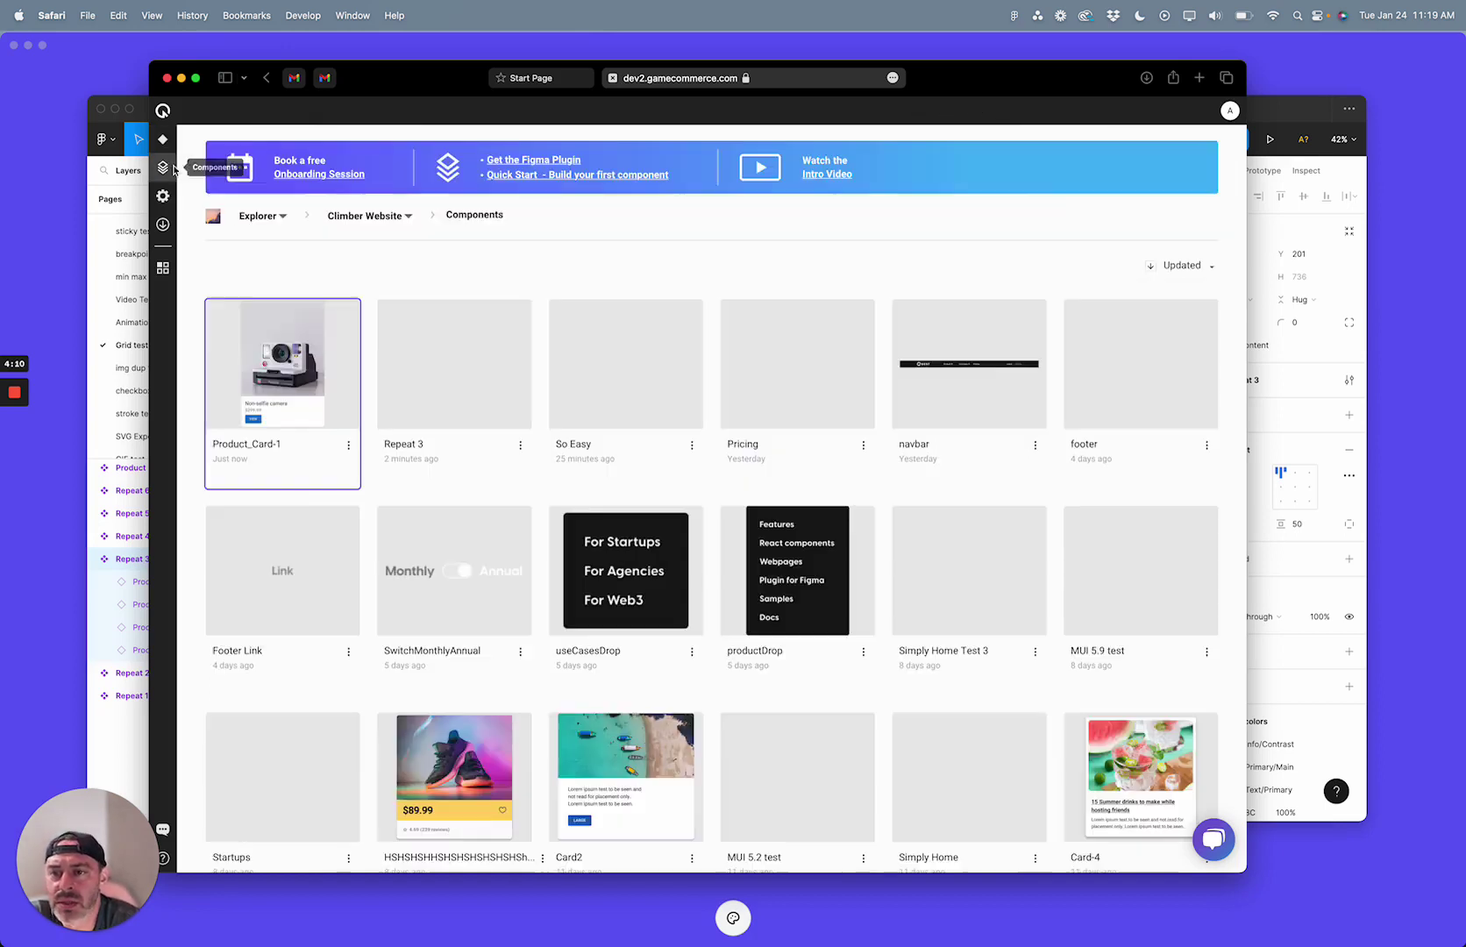
click(464, 356)
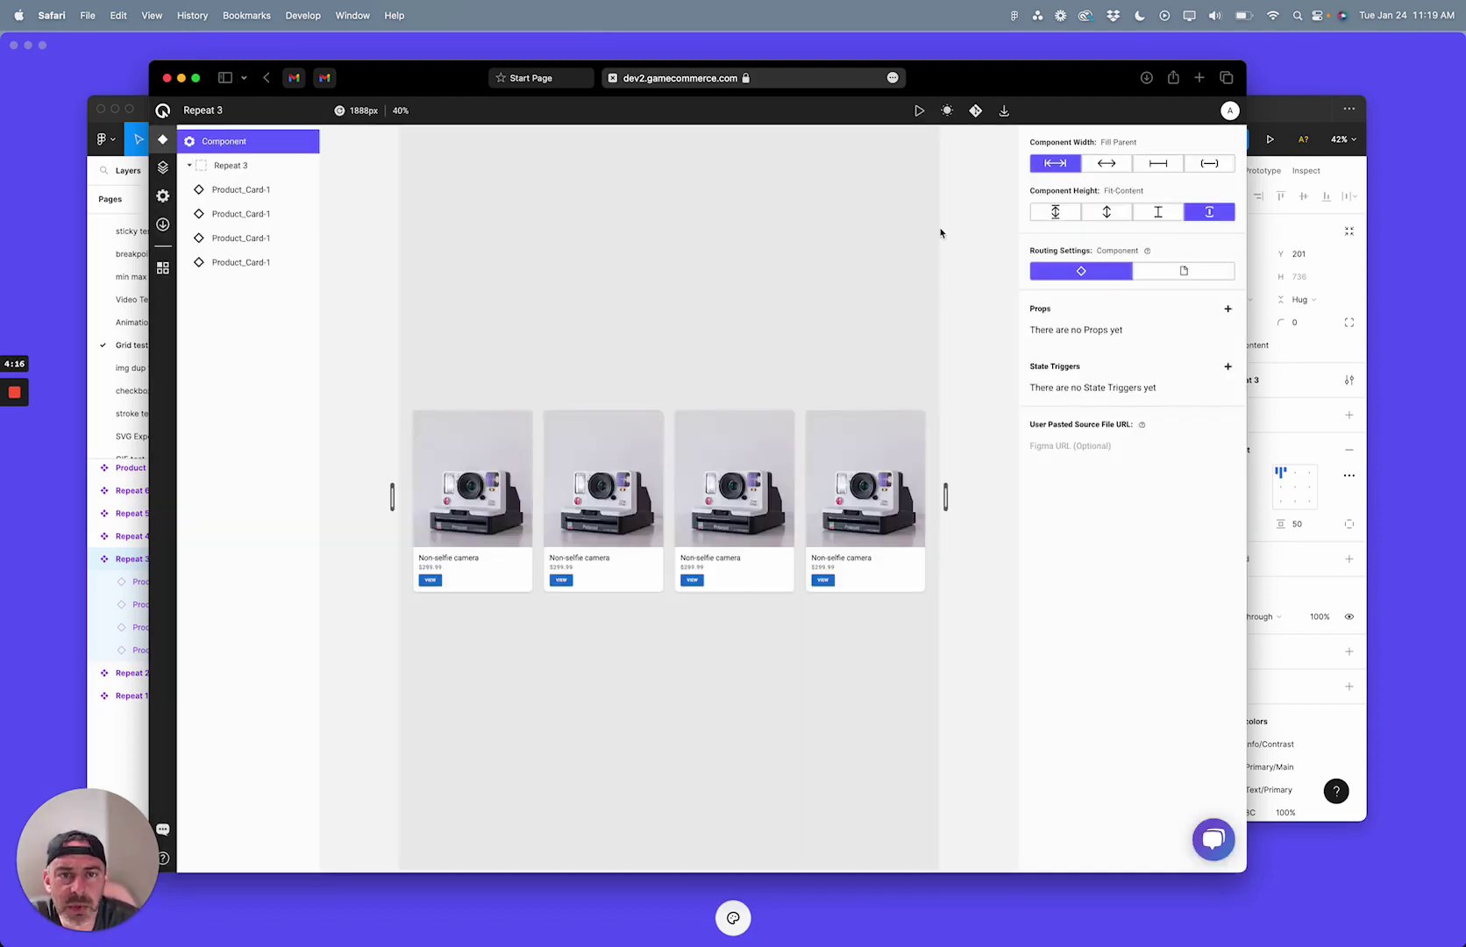
click(919, 110)
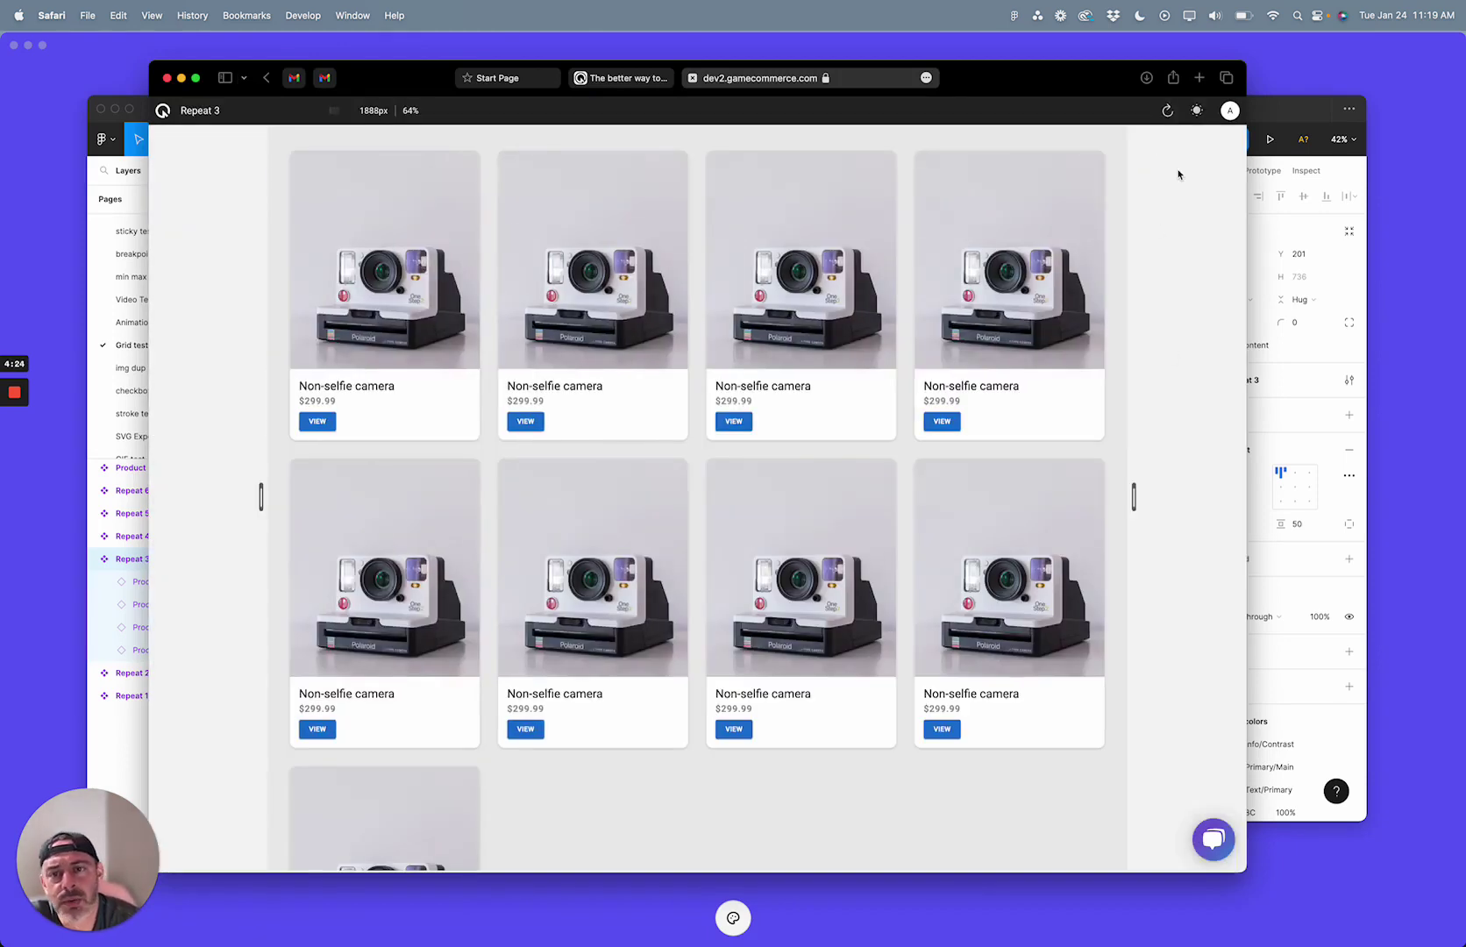
click(1170, 119)
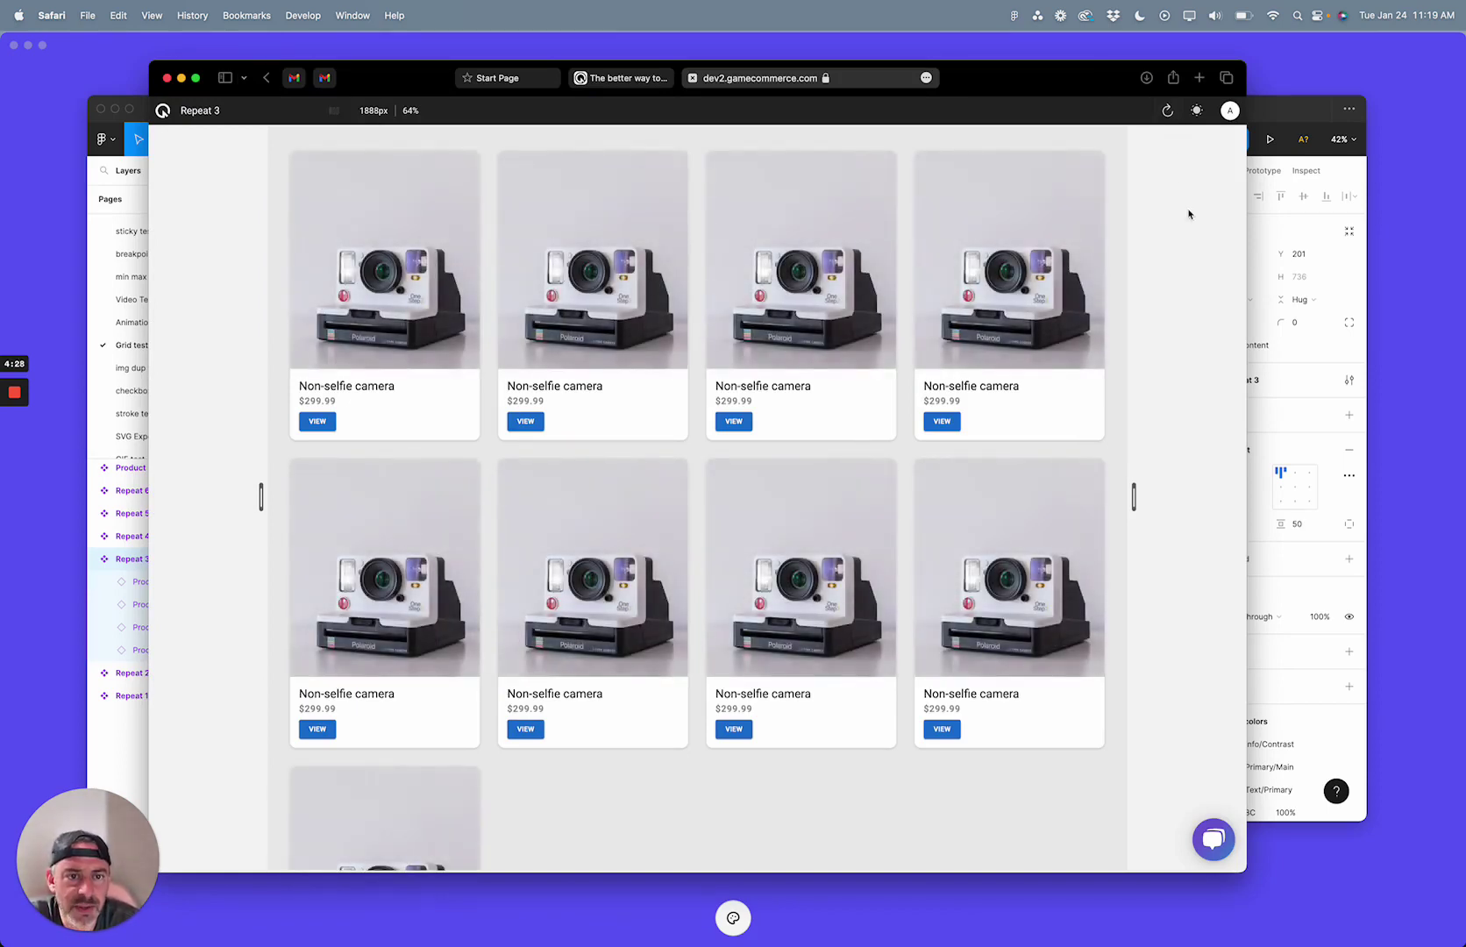
click(1168, 112)
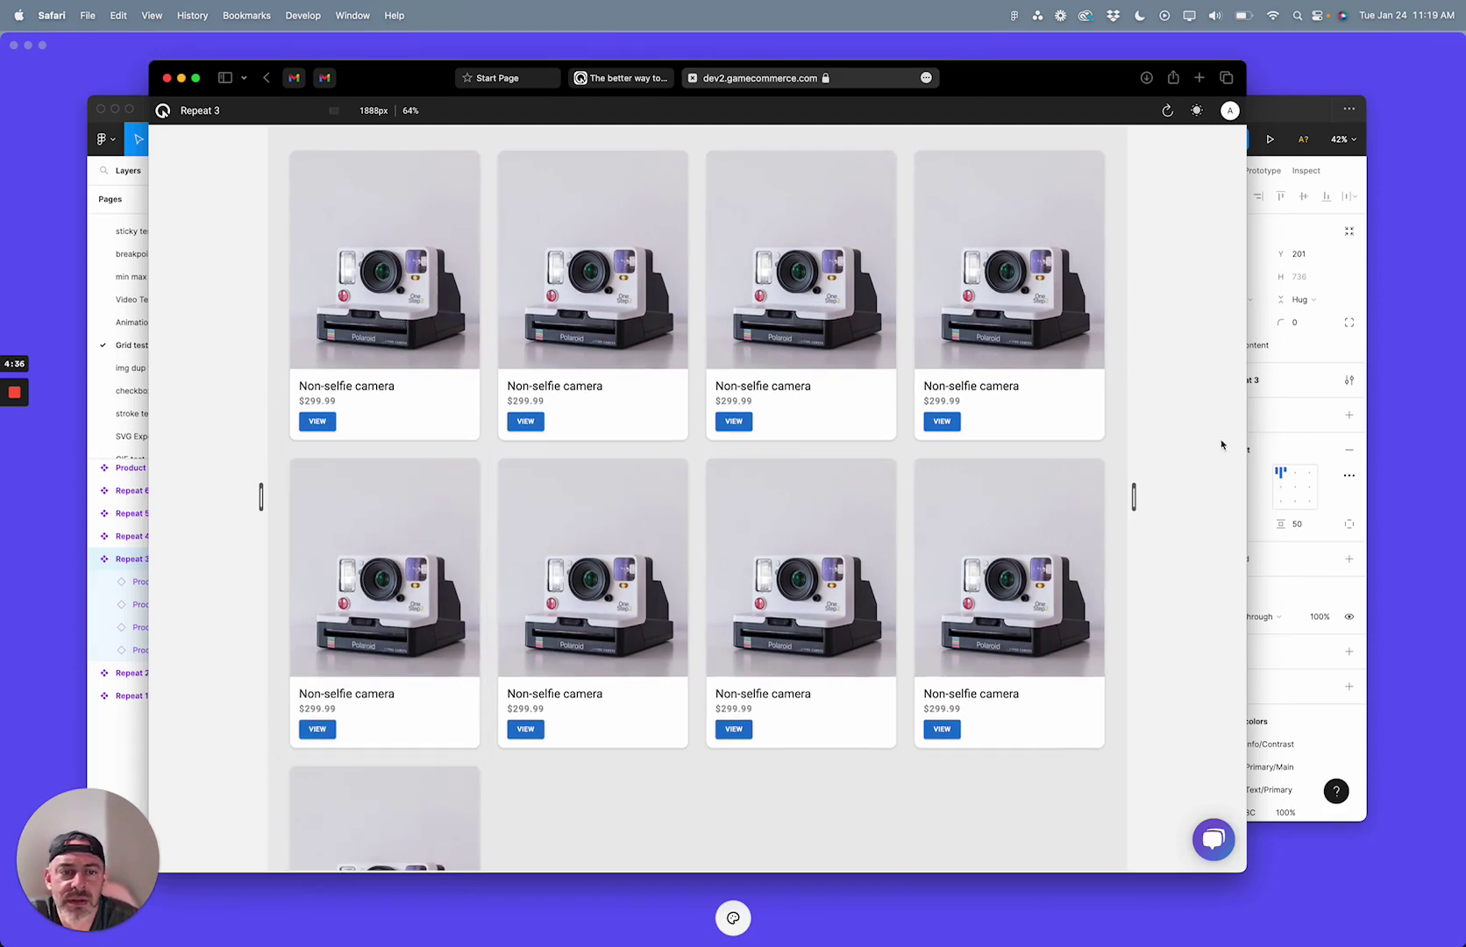
drag(1134, 497, 1073, 497)
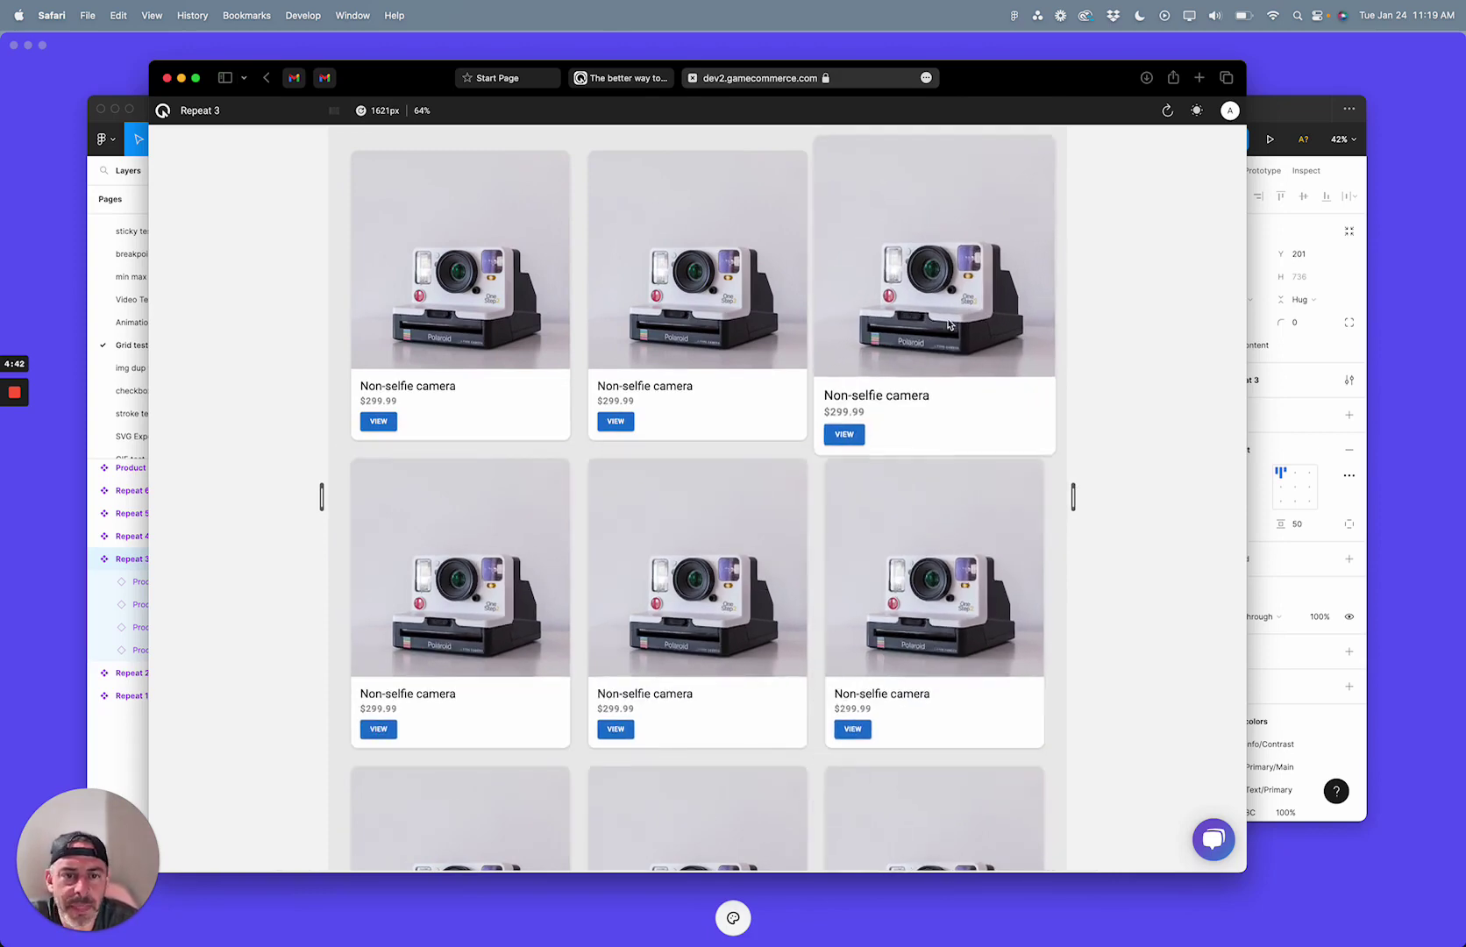
click(694, 79)
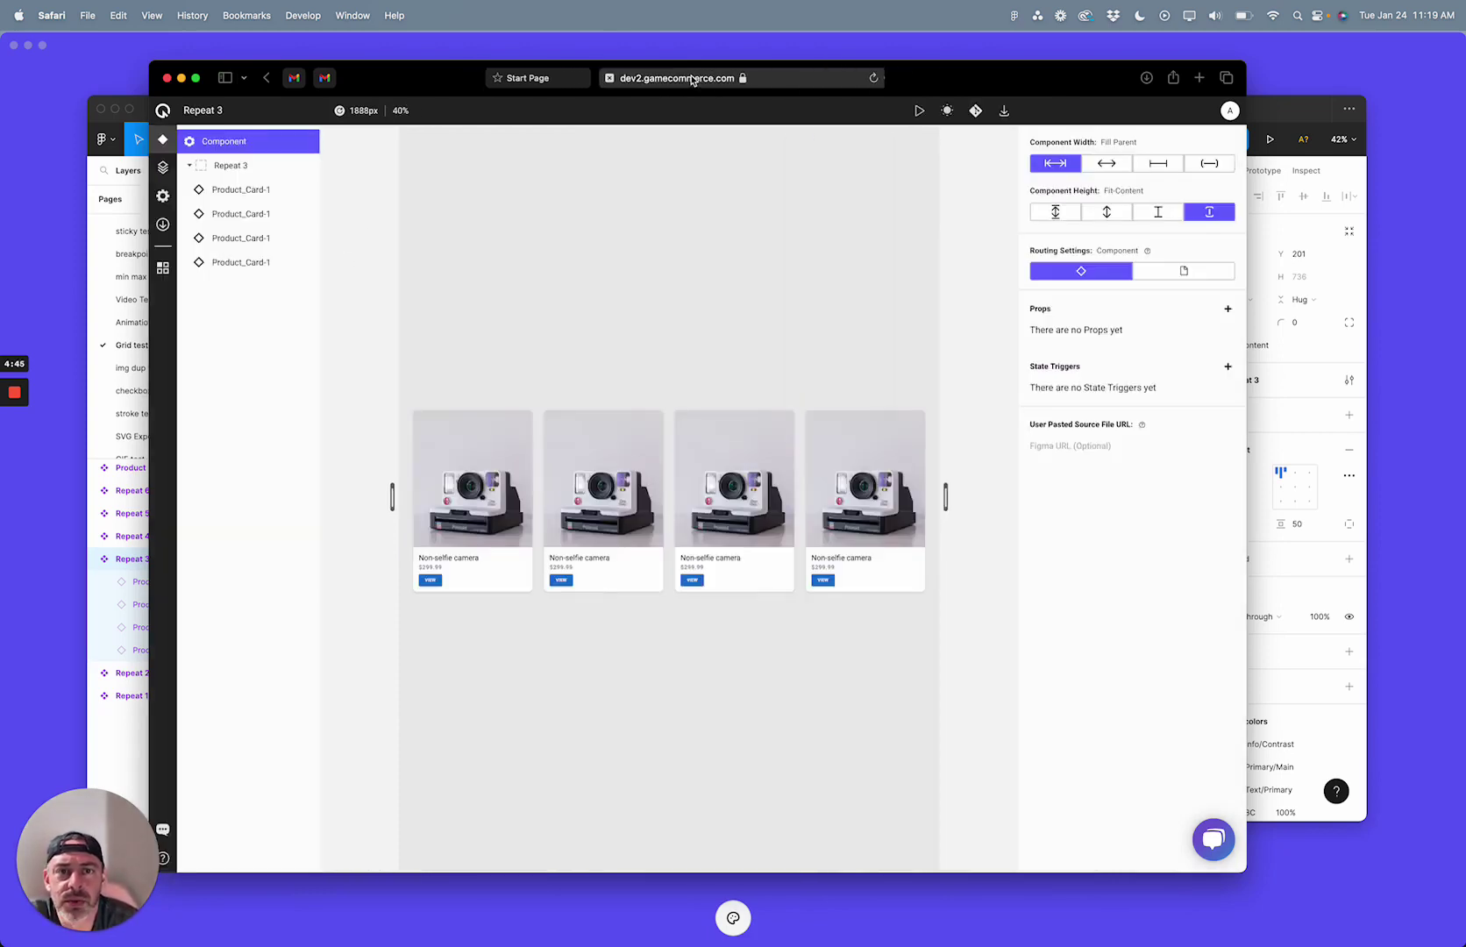
Download the Repeat 3 code as Component Files Only in JavaScript
click(1005, 112)
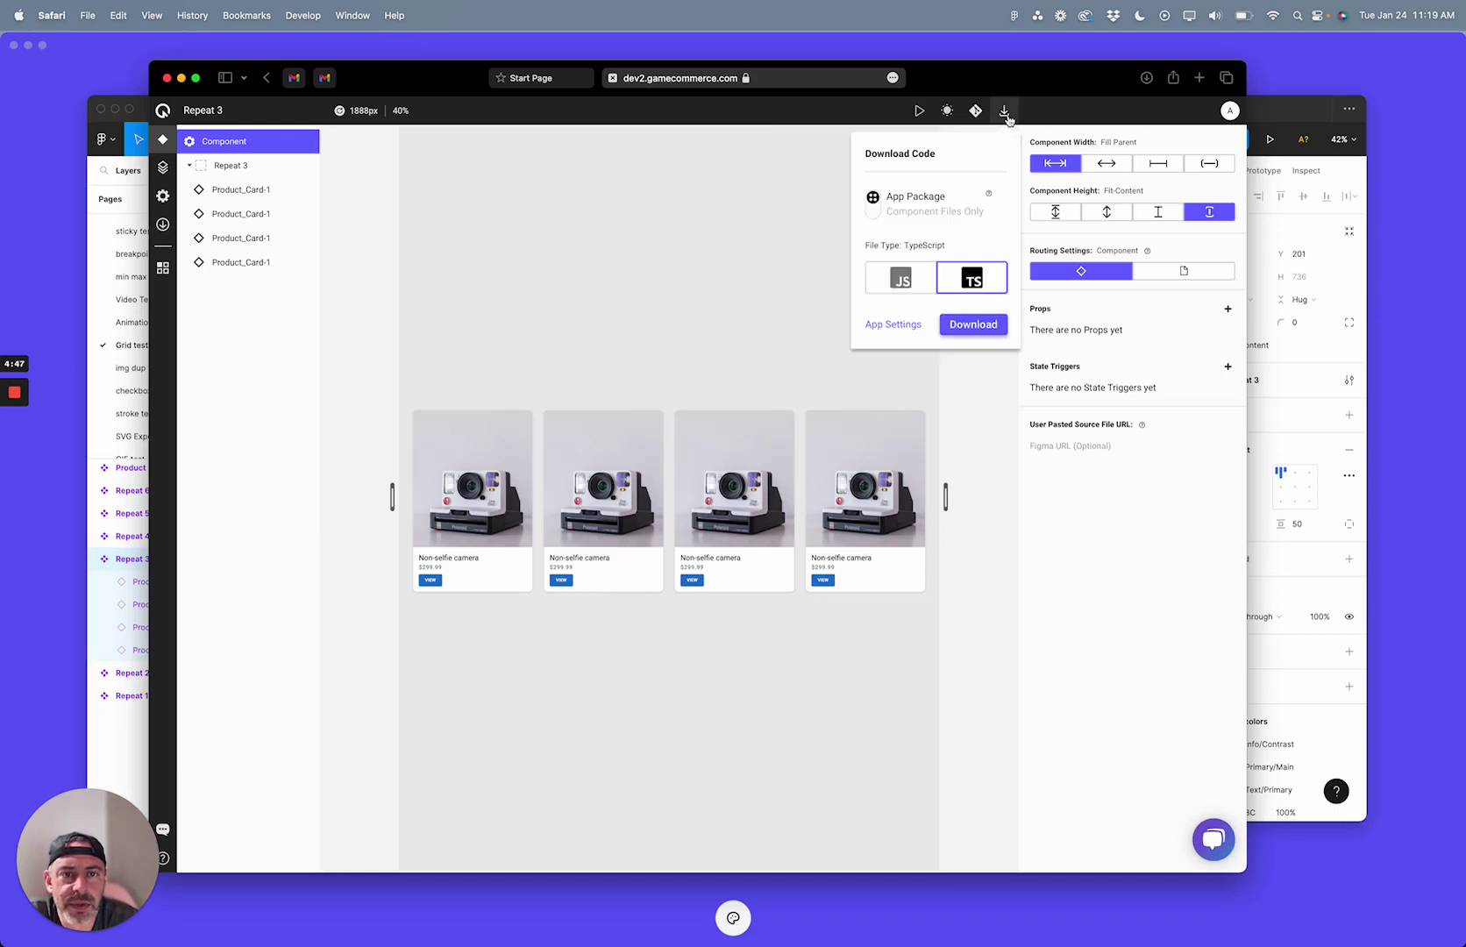
click(874, 205)
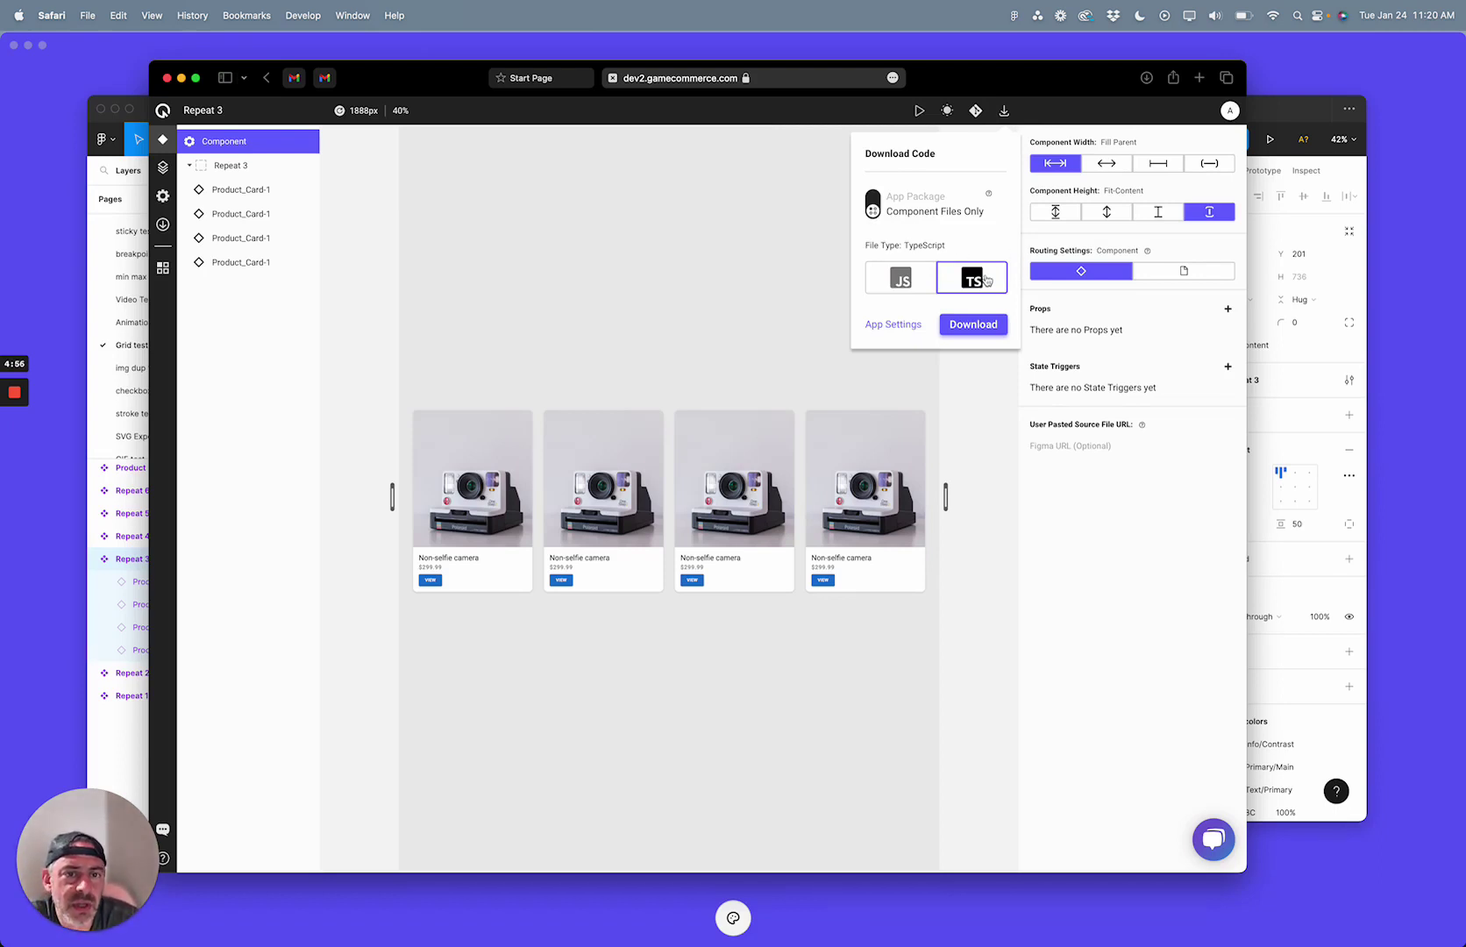
click(917, 277)
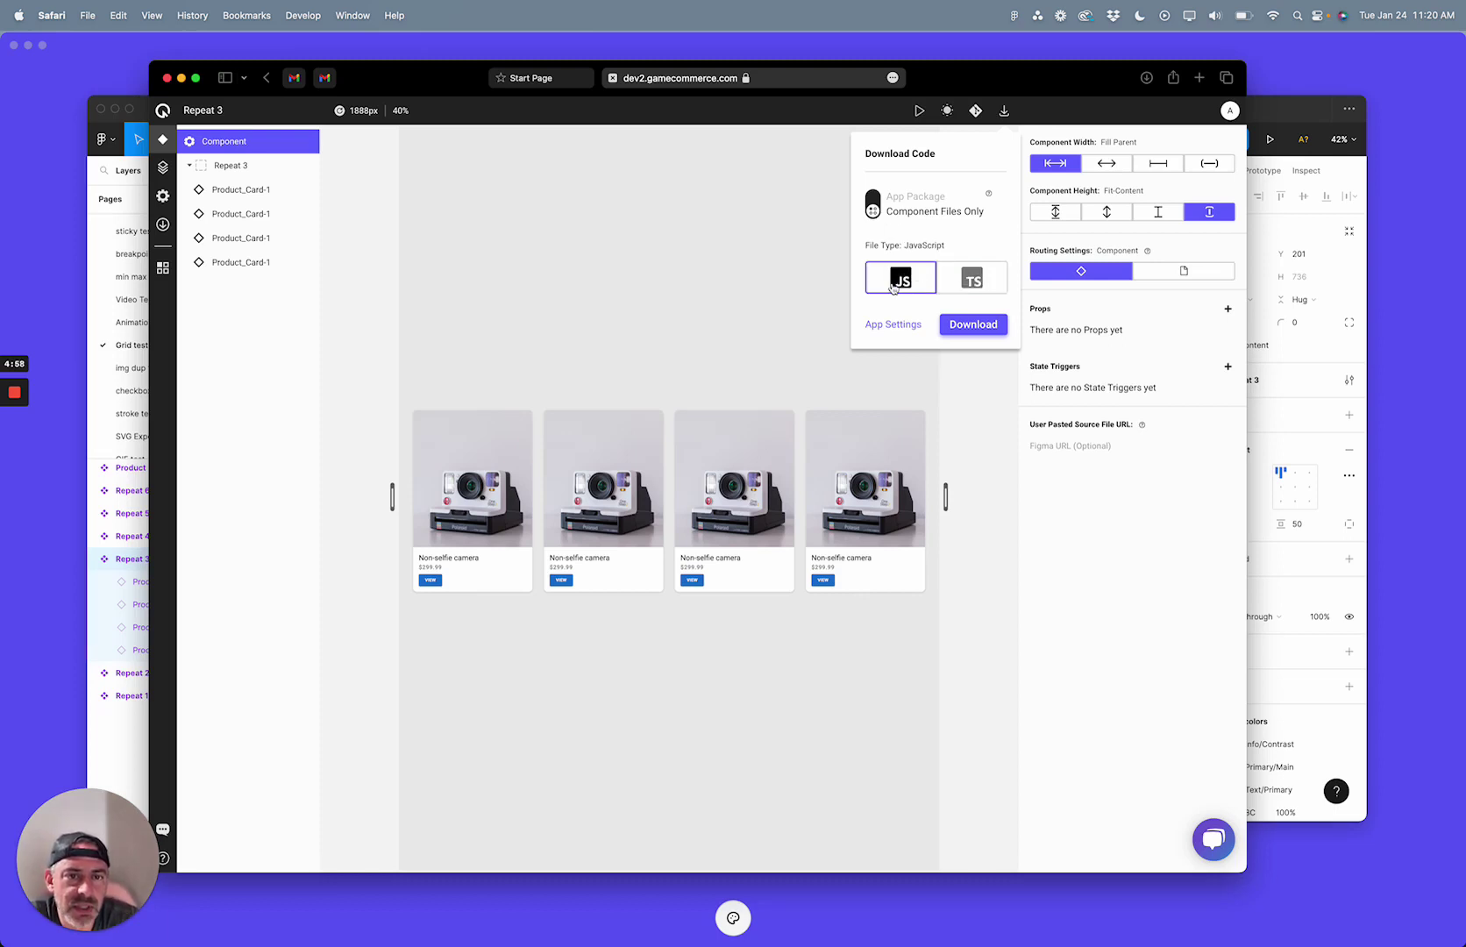
click(973, 324)
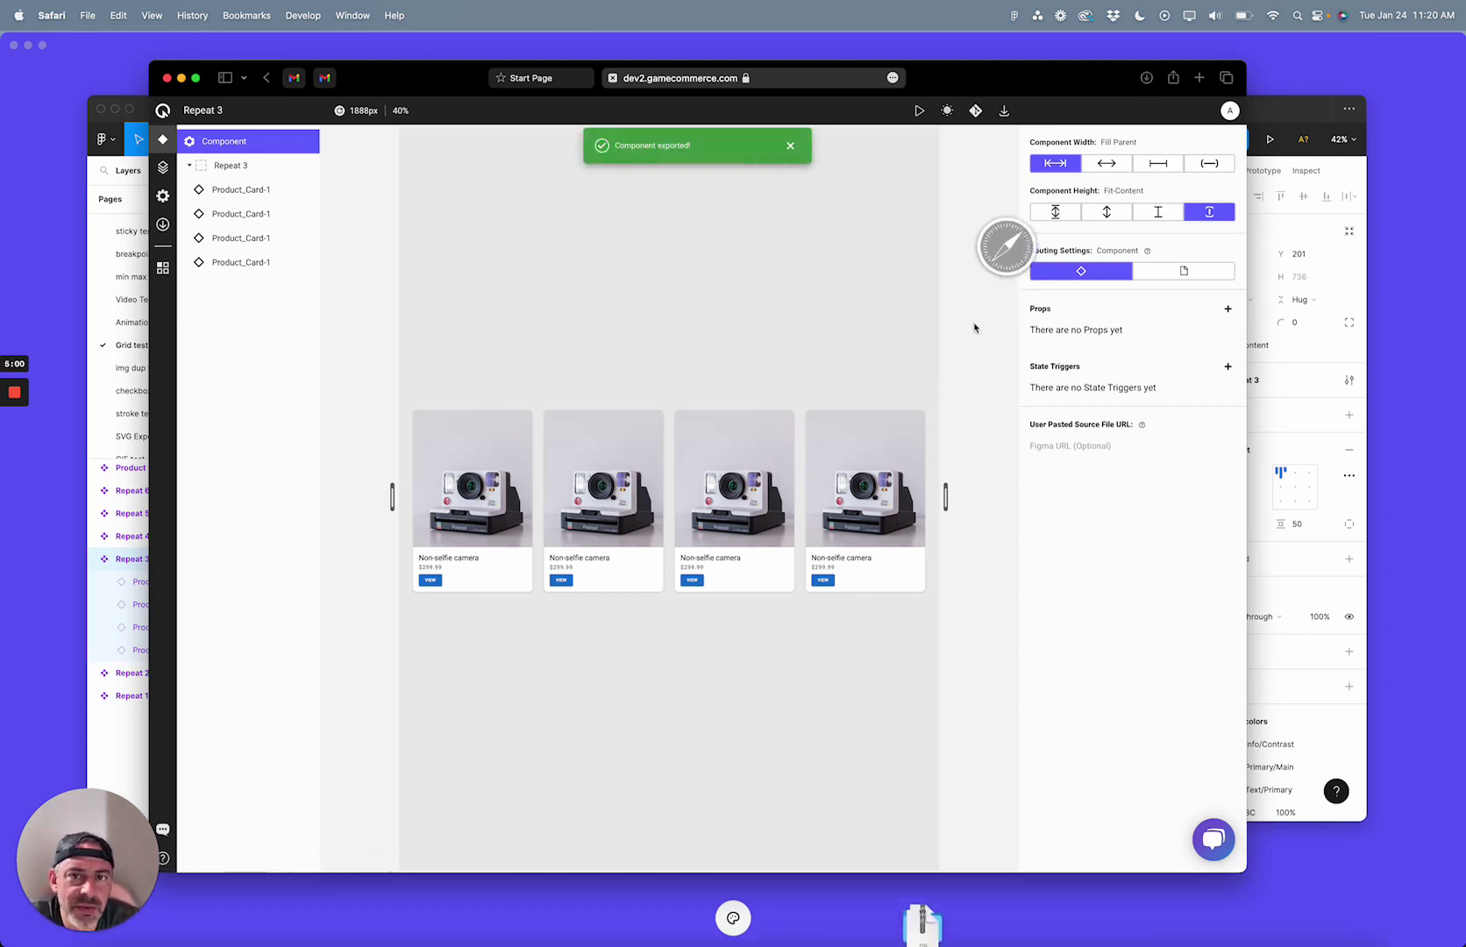
Extract the downloaded Repeat3.zip and expand its folders down to src/components/Repeat3 in Finder
mouse_move(930, 921)
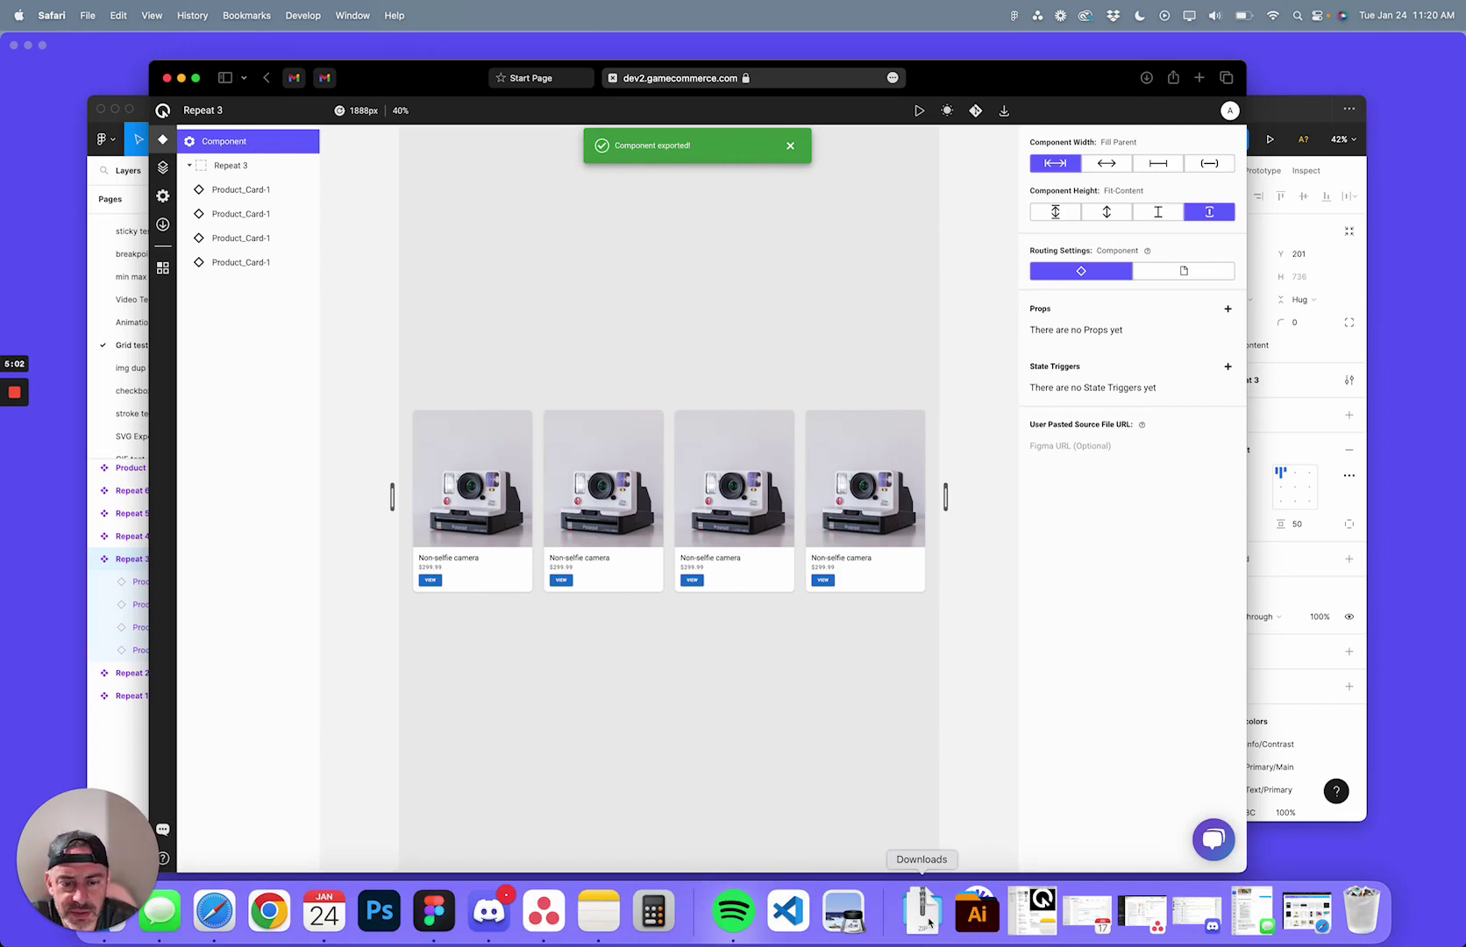
click(930, 921)
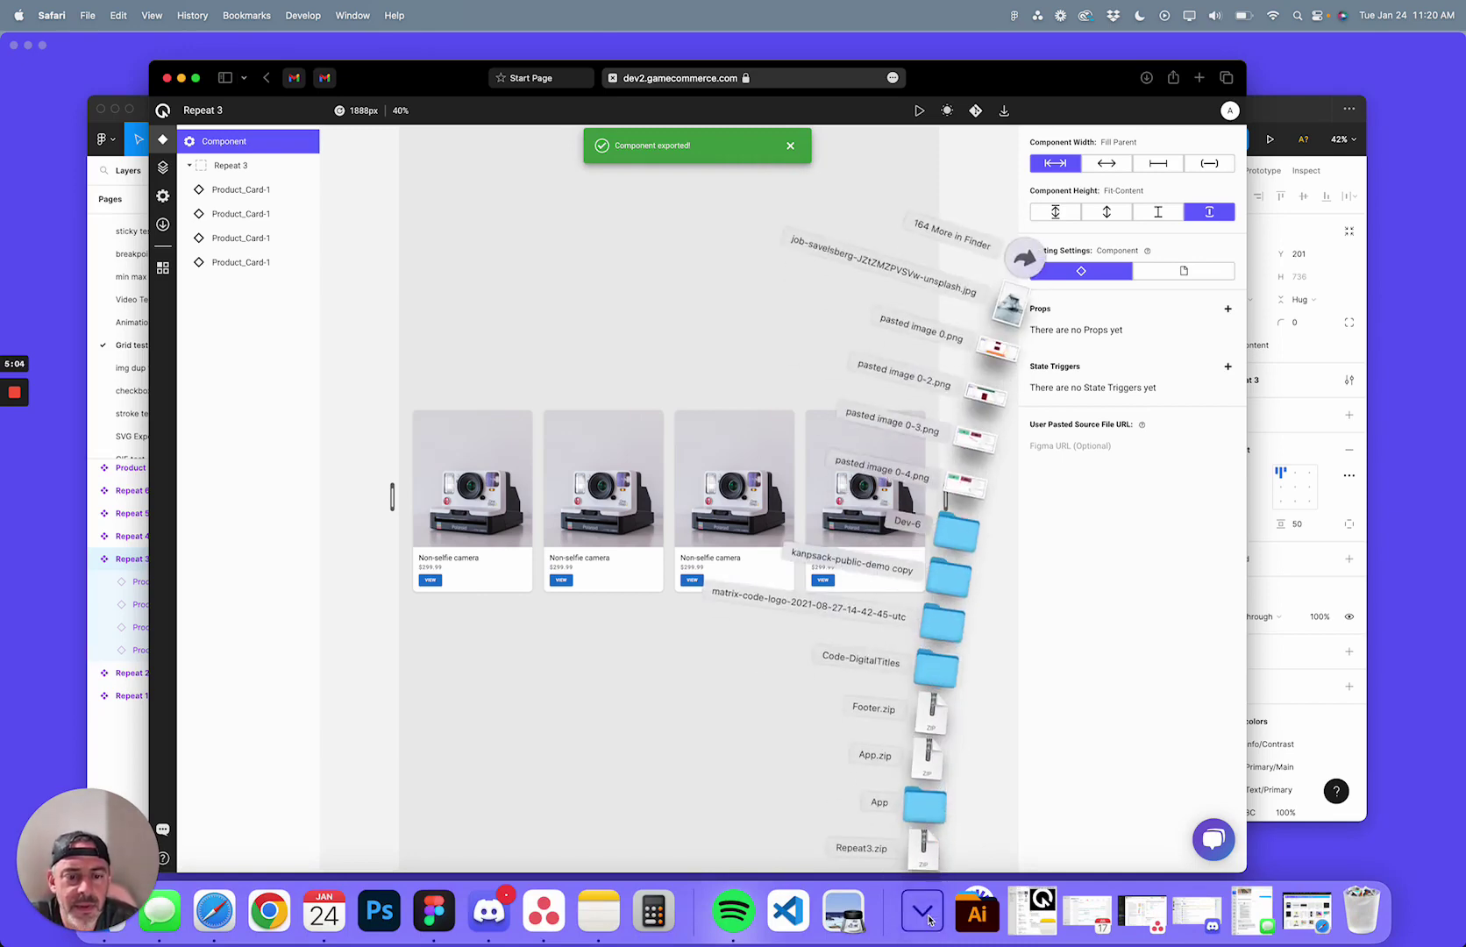
click(926, 844)
double_click(821, 475)
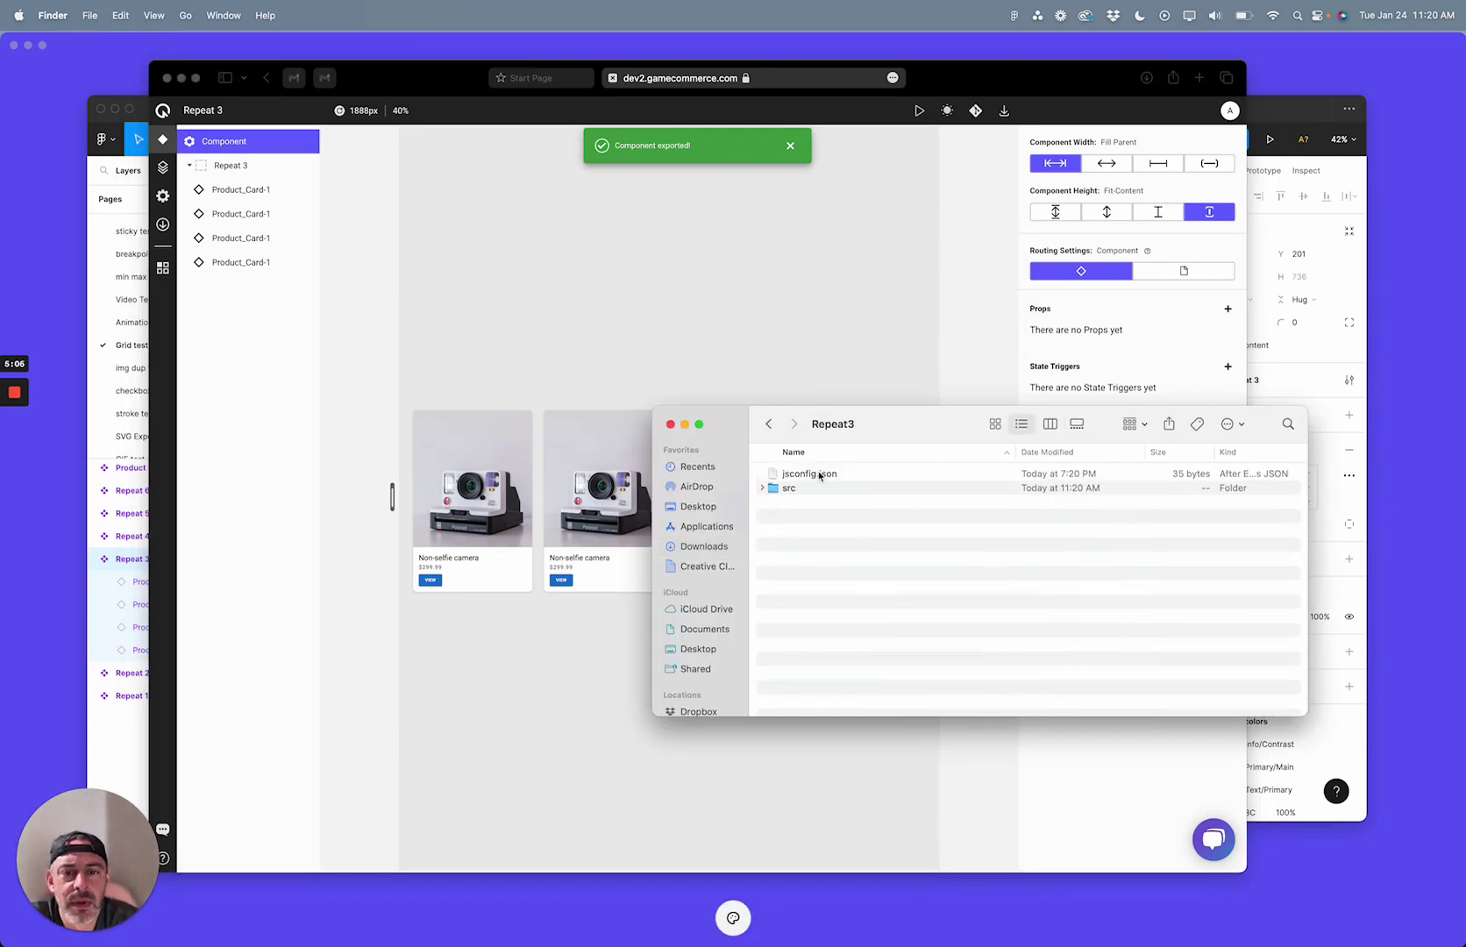
click(762, 489)
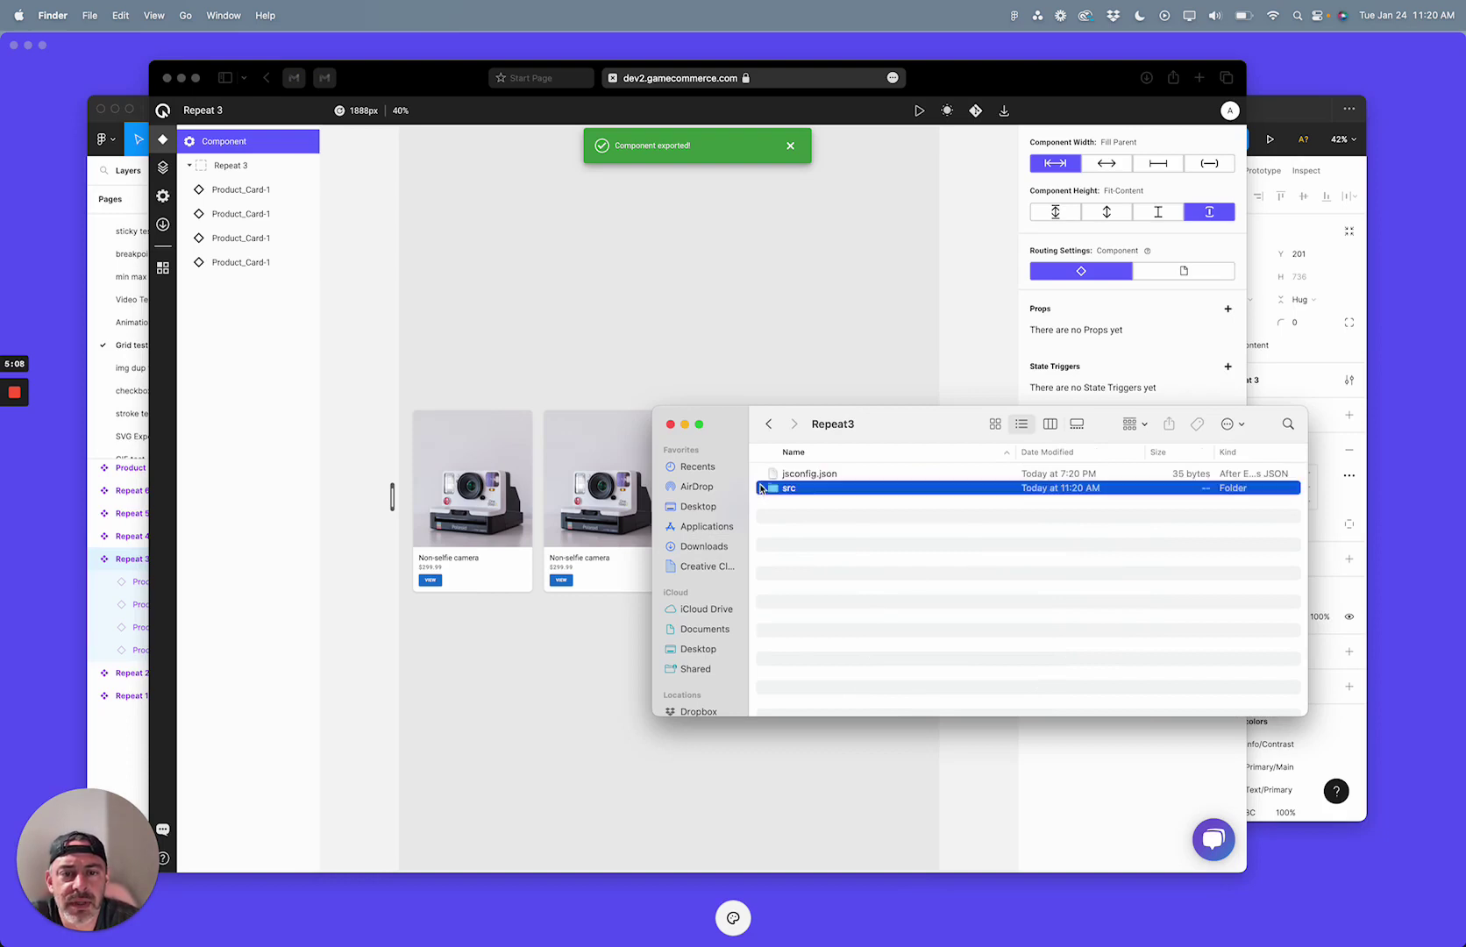
click(773, 503)
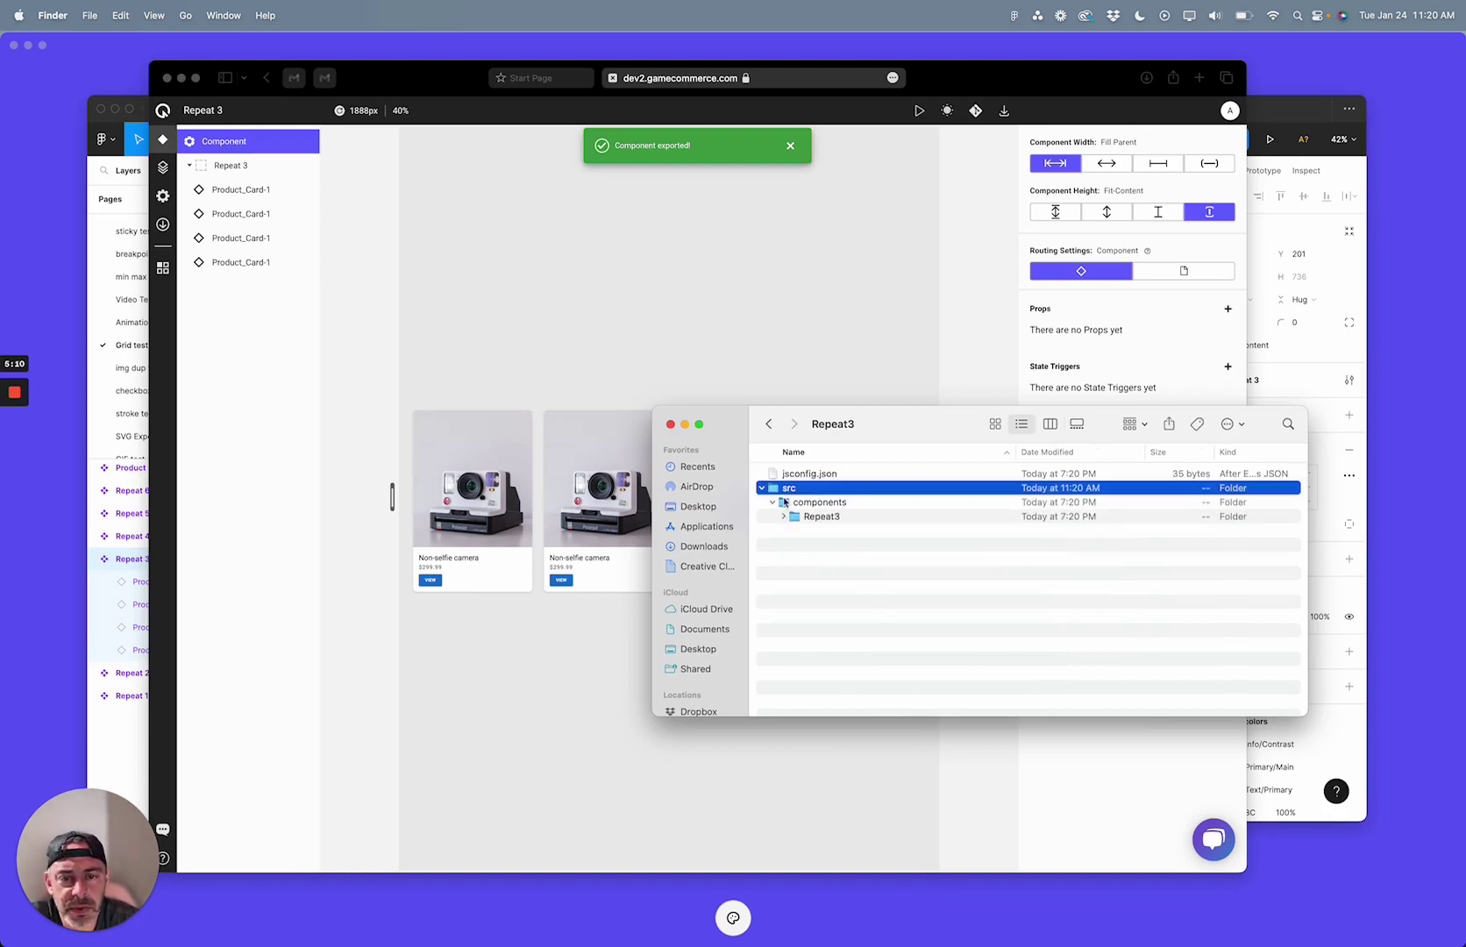
click(783, 517)
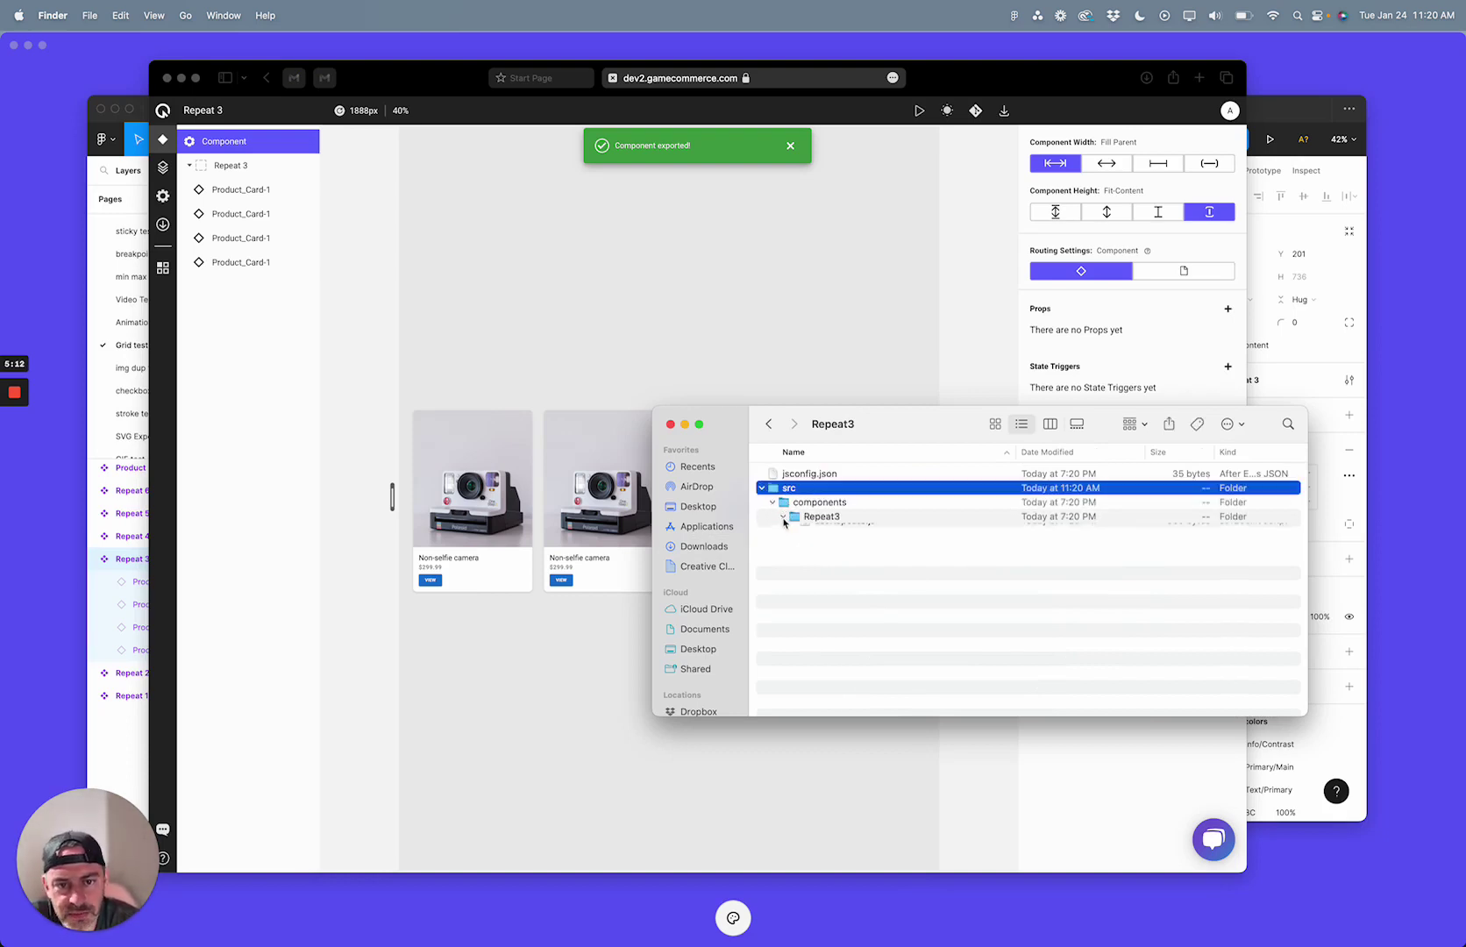
Open Repeat3.jsx and useRepeat3.js together in Visual Studio Code and place the cursor in the Repeat31 grid styles
click(849, 535)
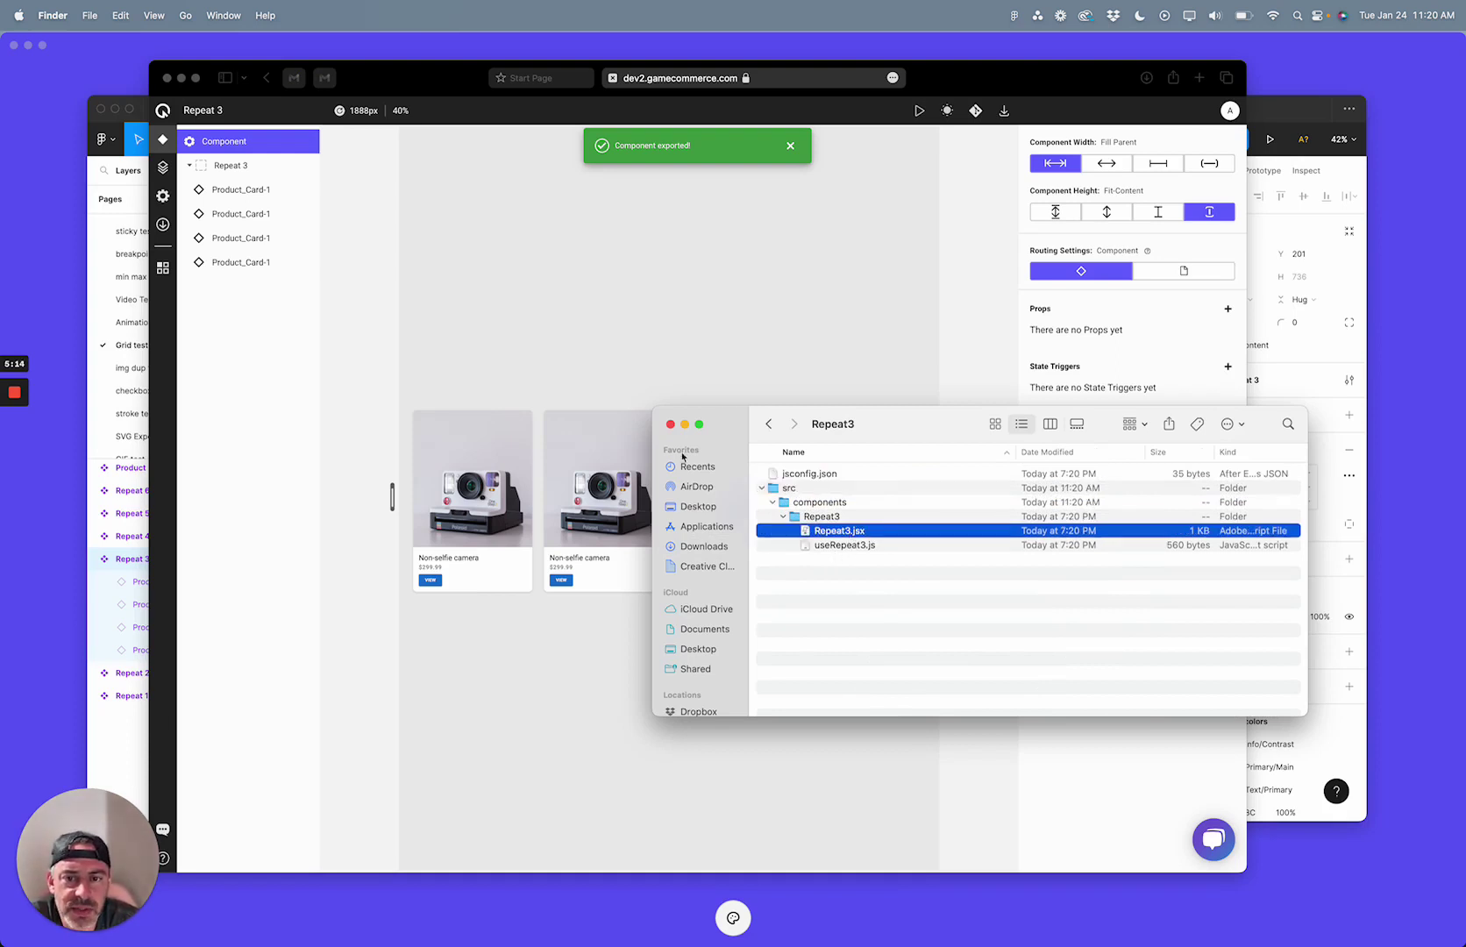
click(872, 548)
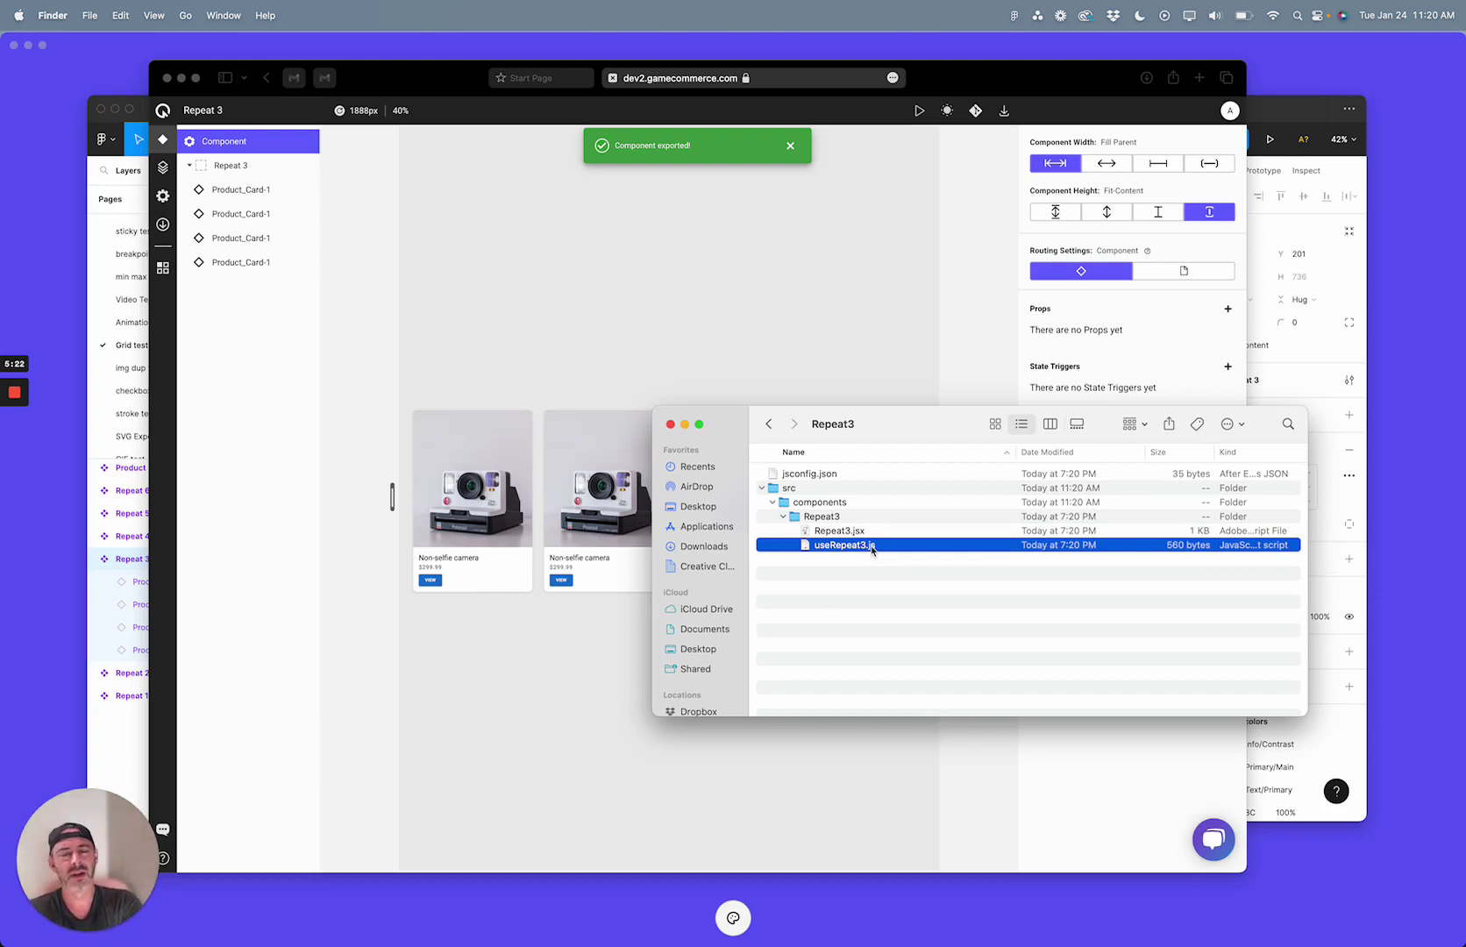
shift+click(877, 533)
right_click(879, 532)
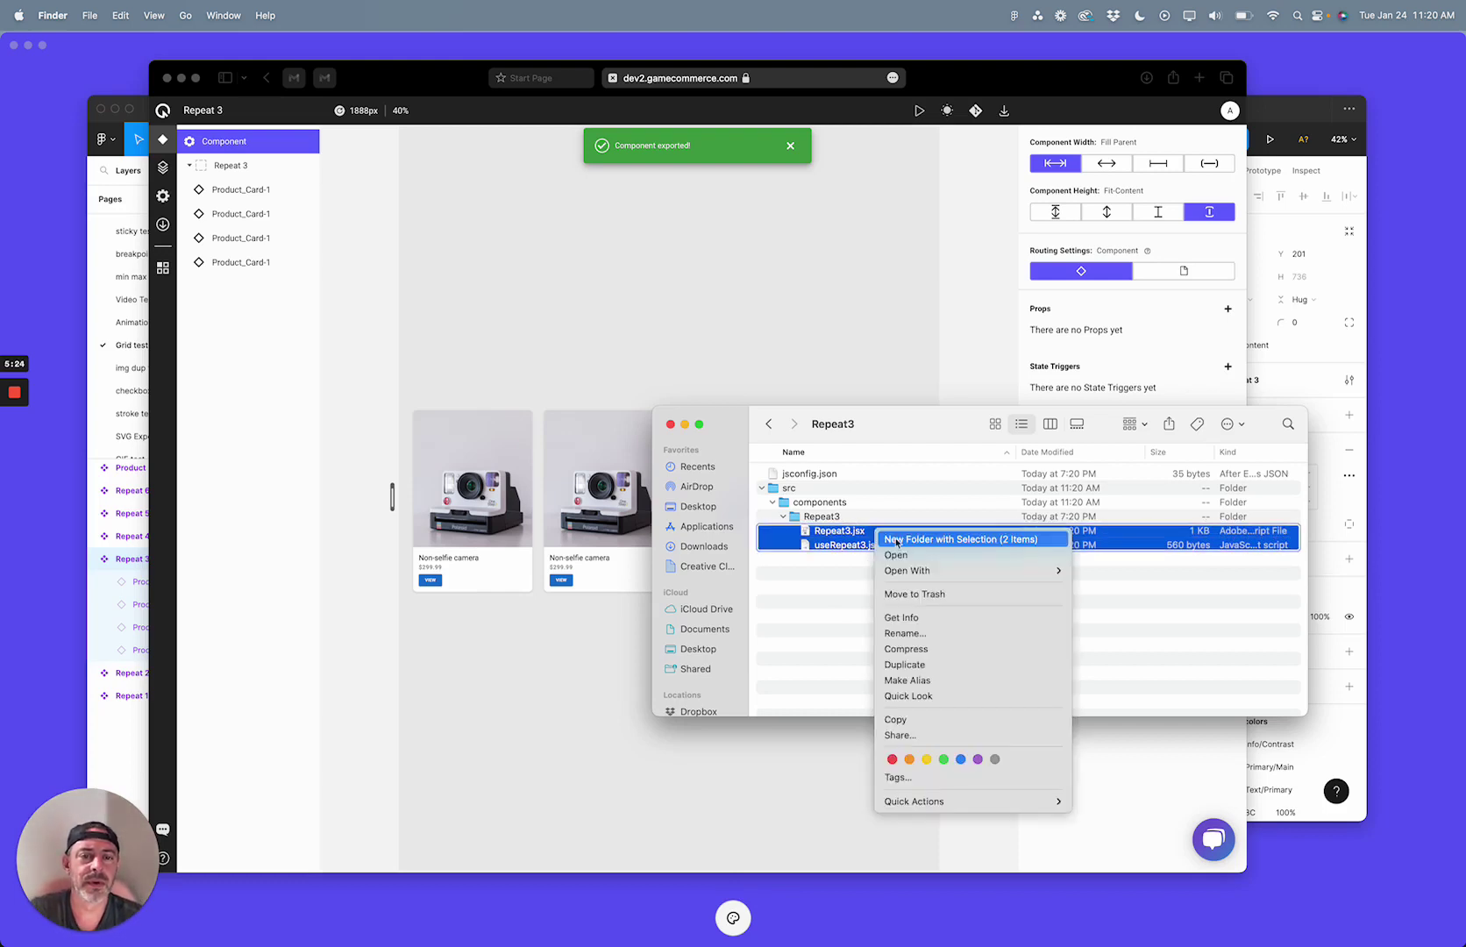
mouse_move(955, 571)
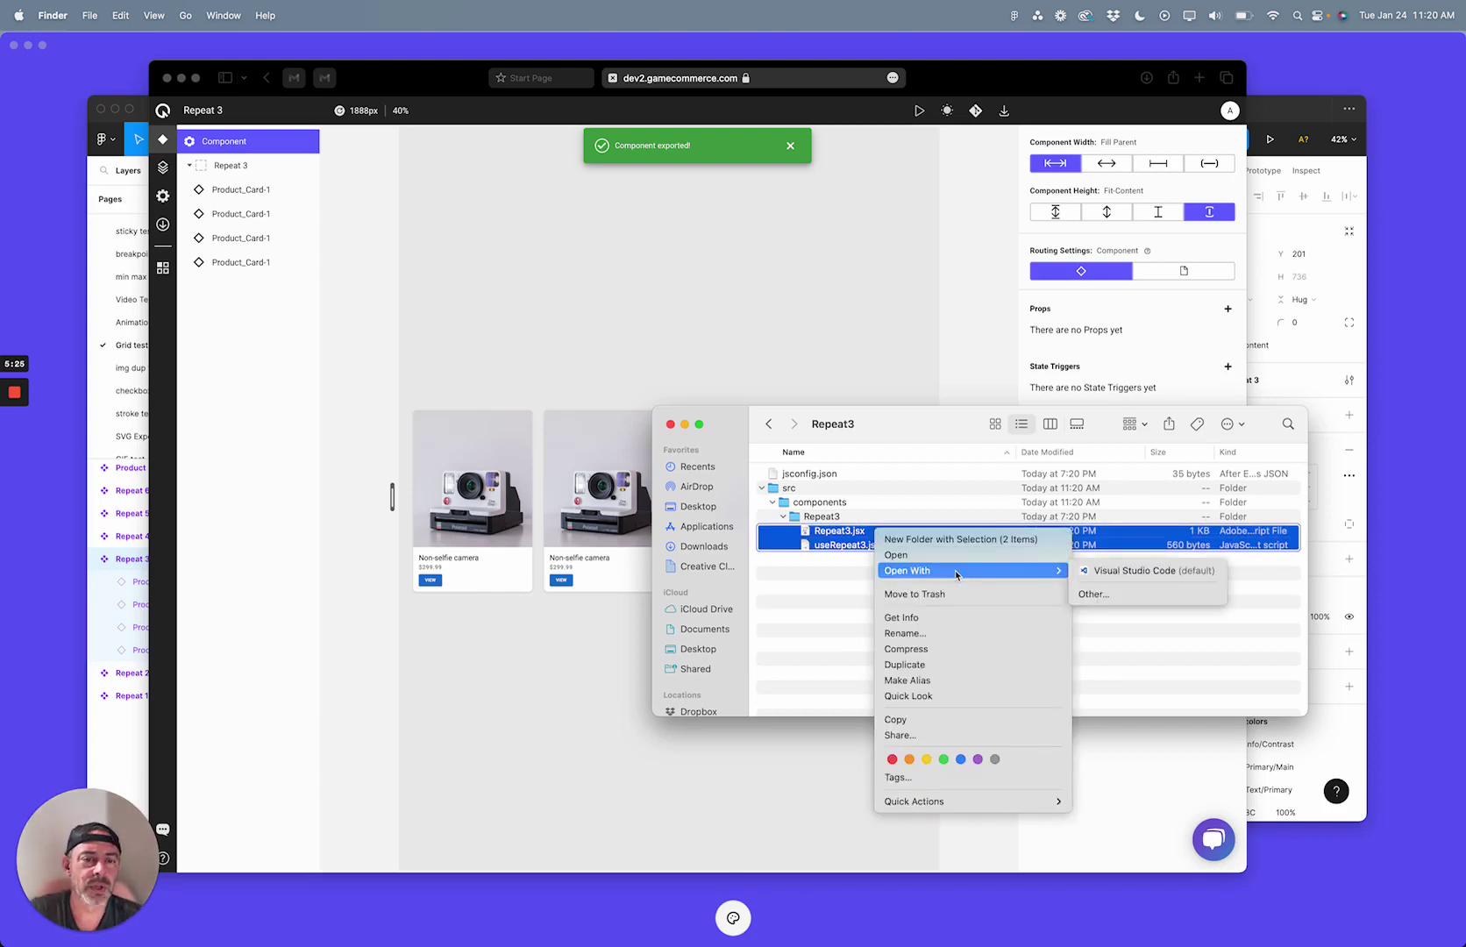
click(1105, 571)
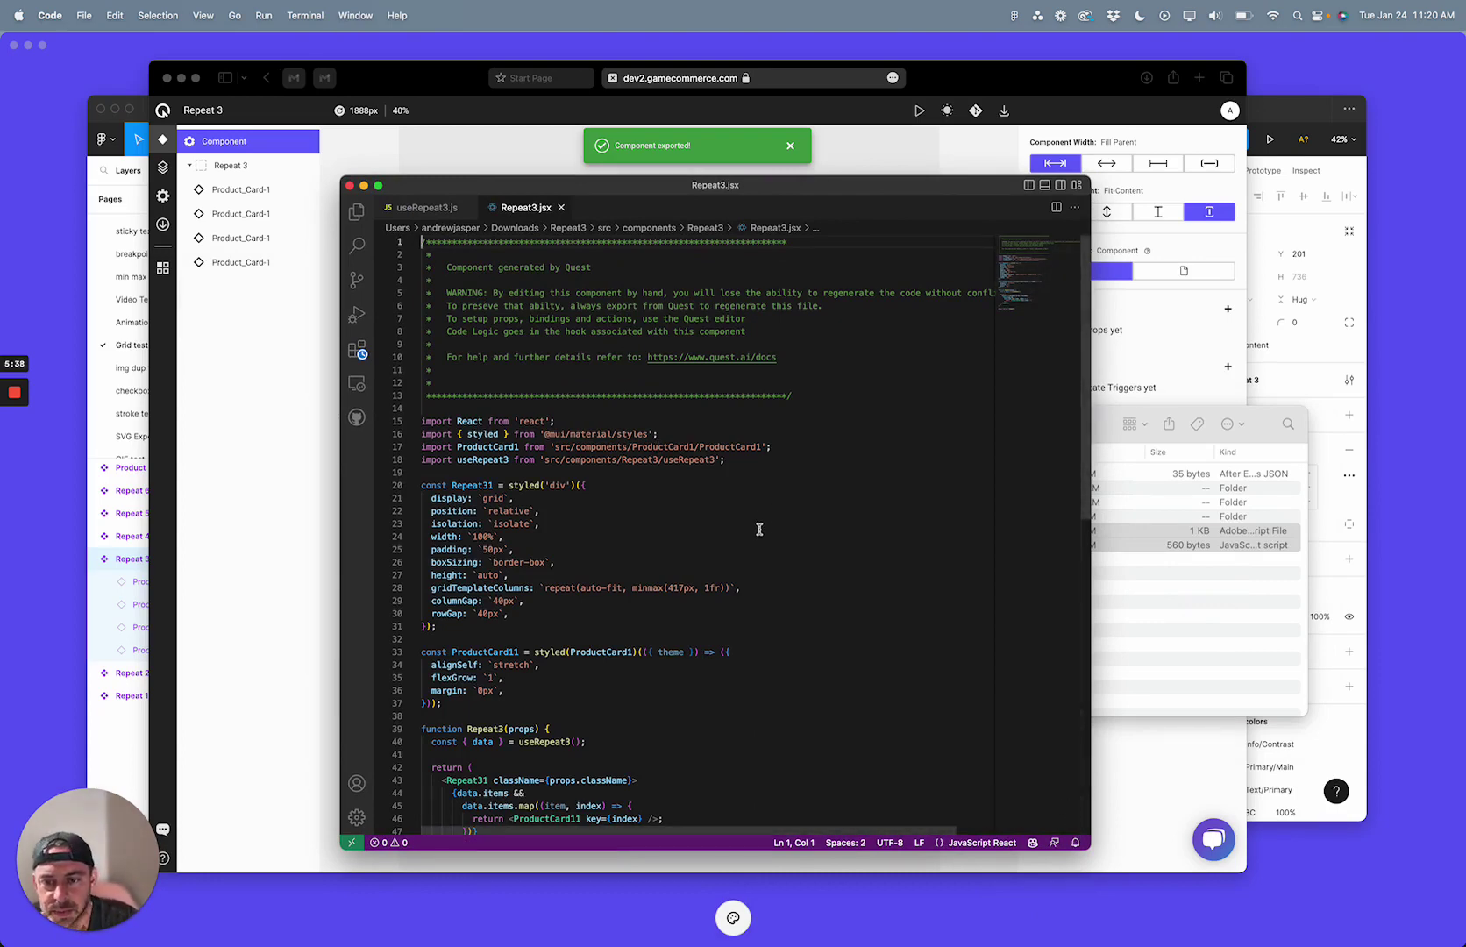
click(635, 523)
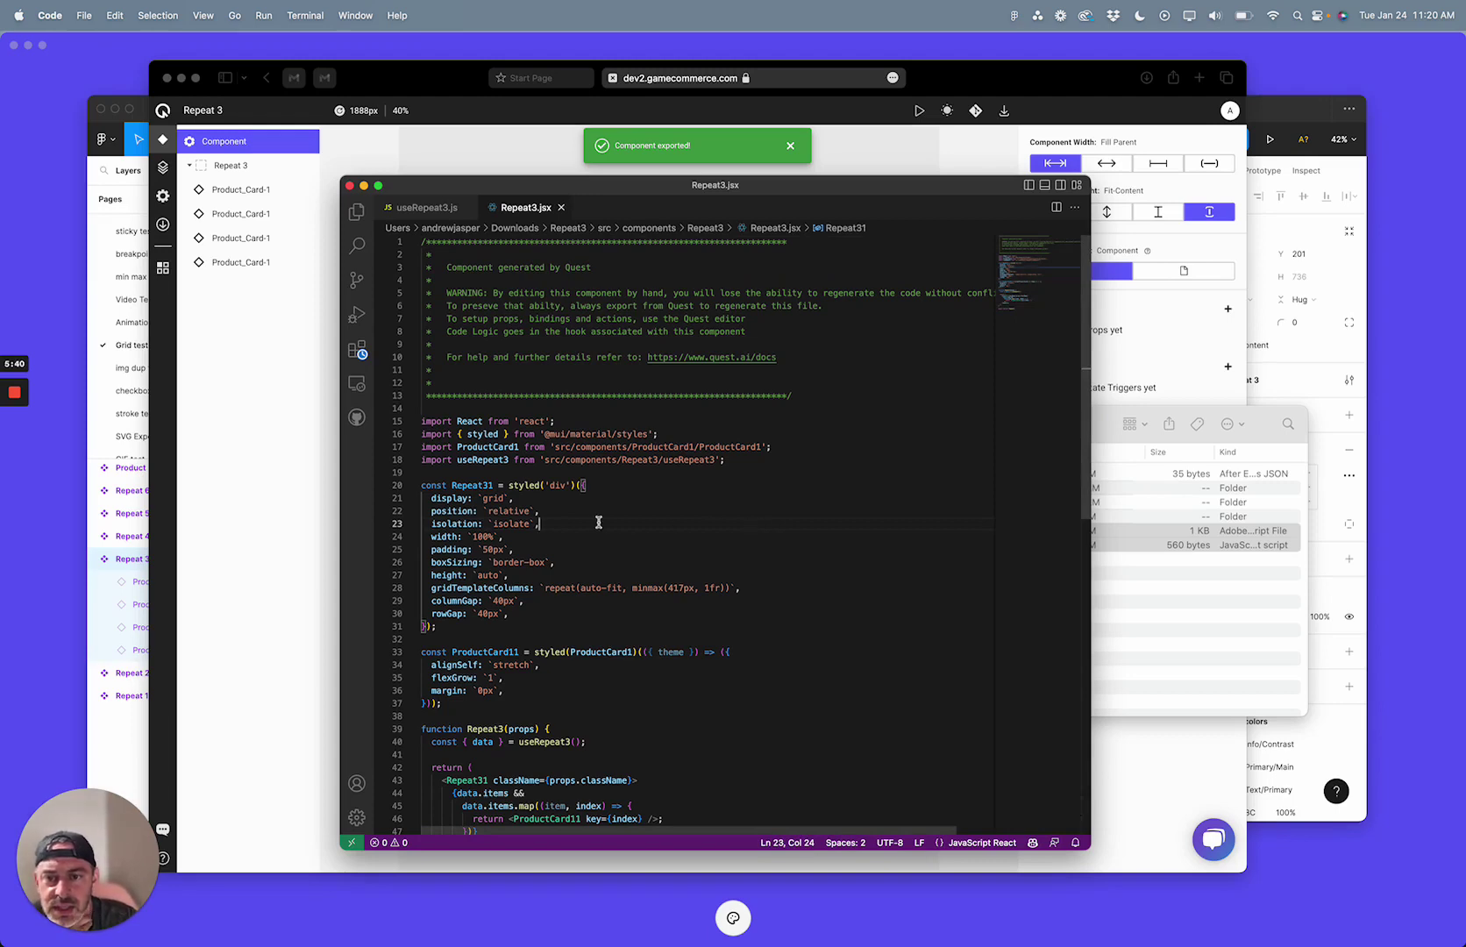
Examine the grid styles and item mapping in Repeat3.jsx, and place the cursor at the data declaration in the useRepeat3.js hook
scroll(599, 523, down, 5)
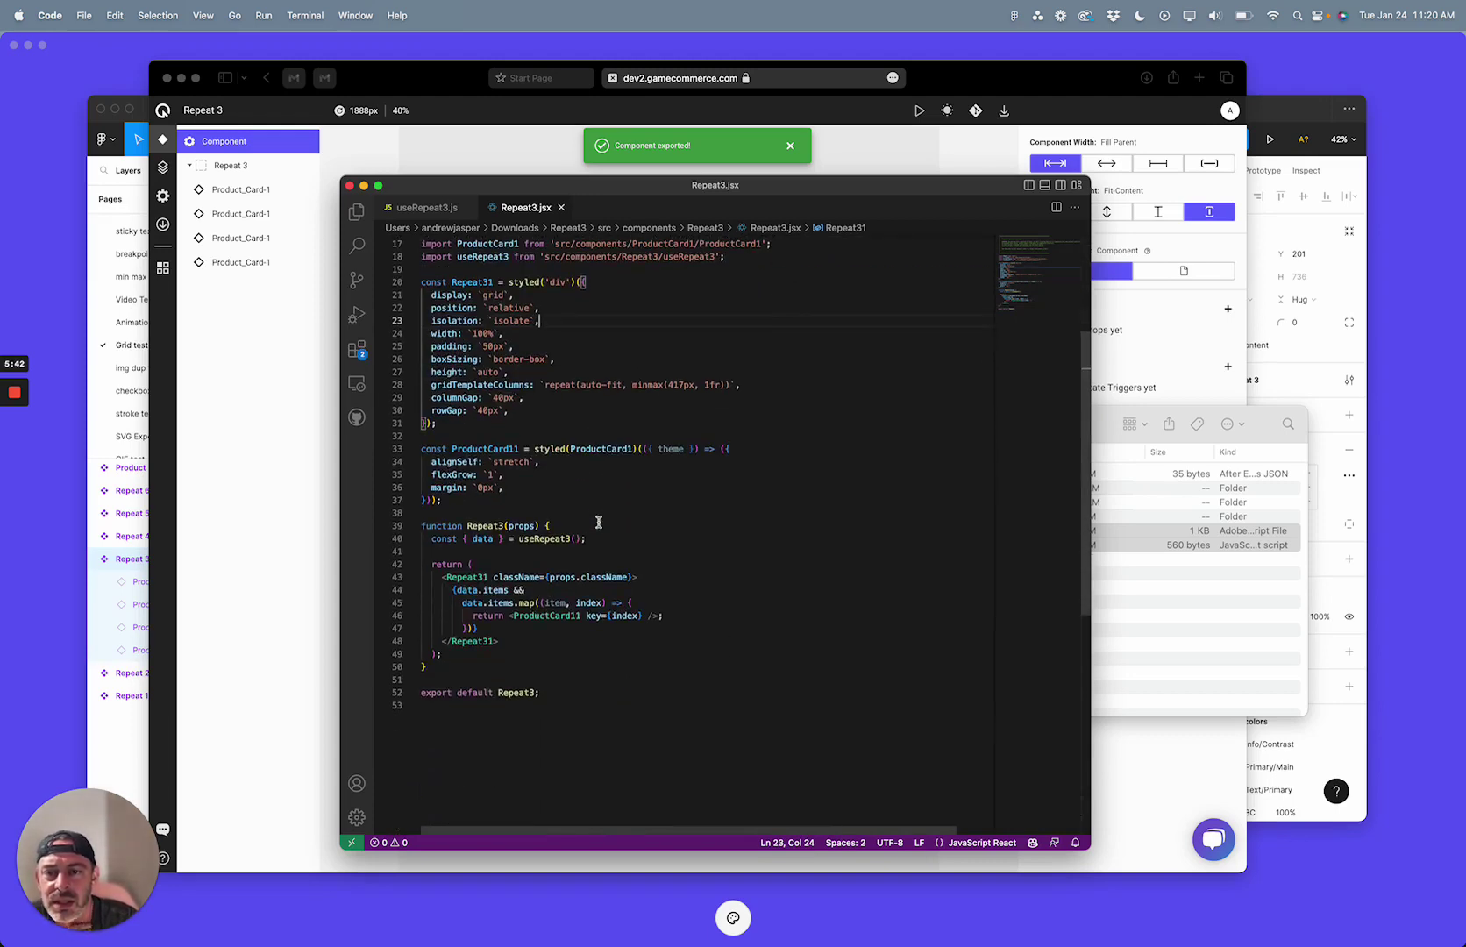
scroll(599, 523, up, 2)
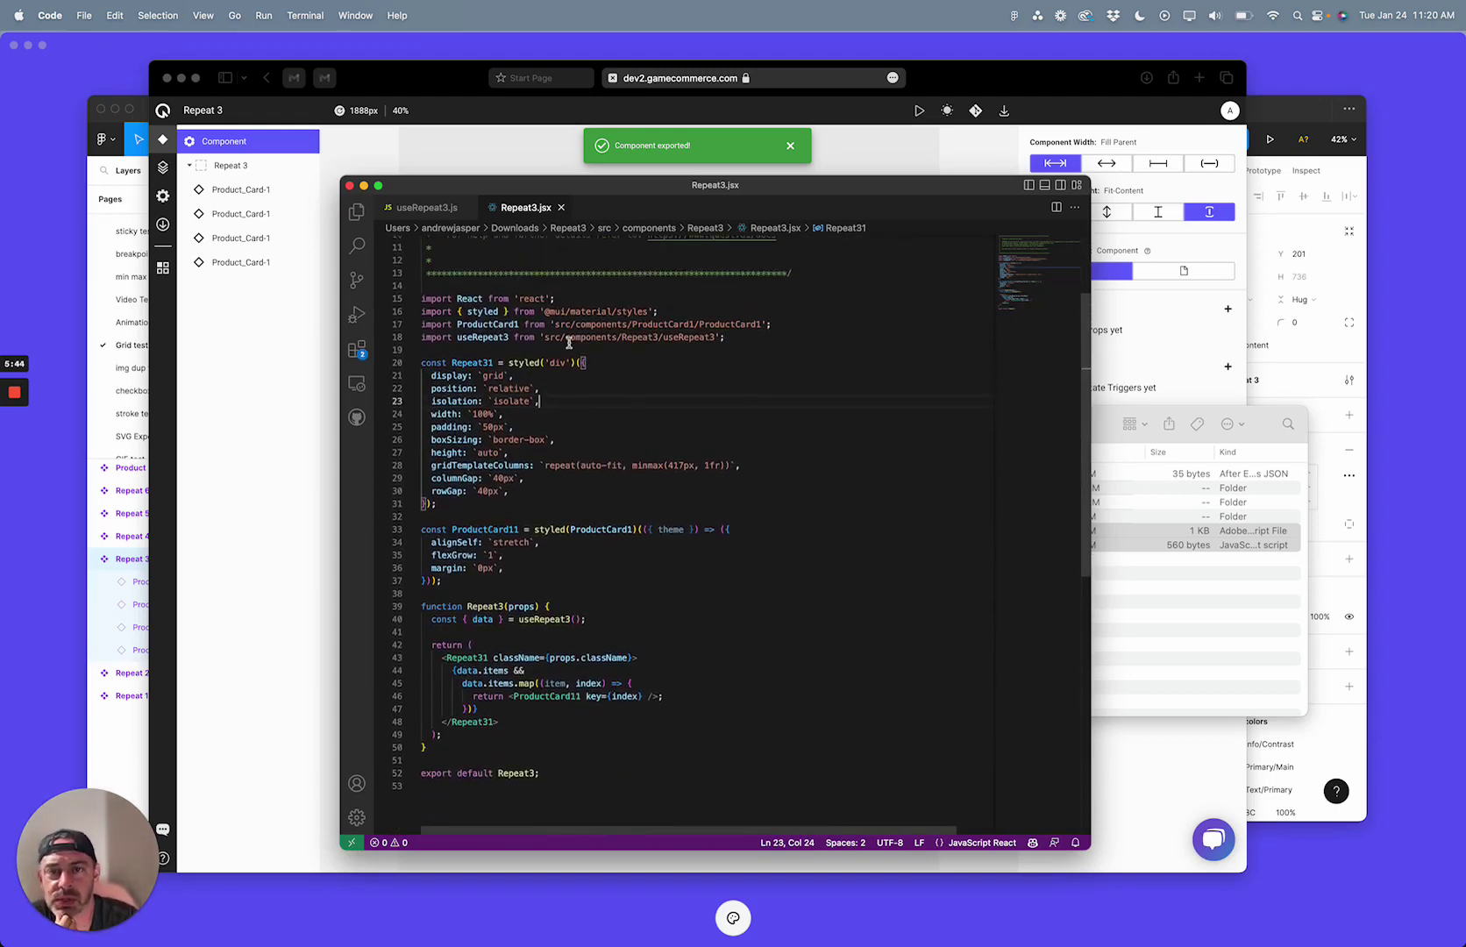
drag(798, 192, 995, 202)
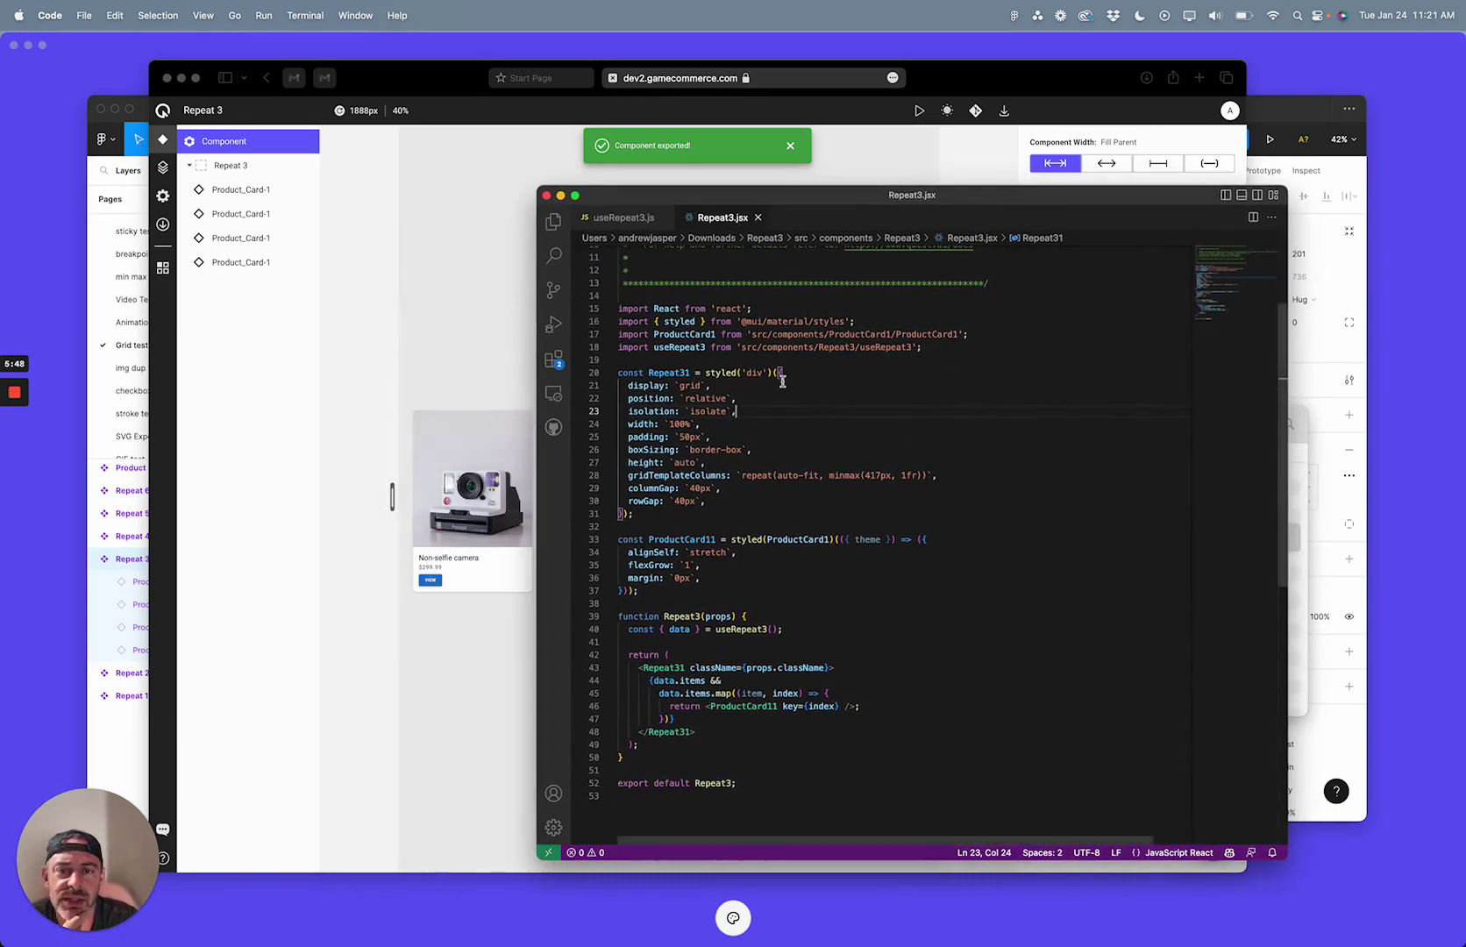
scroll(827, 378, down, 1)
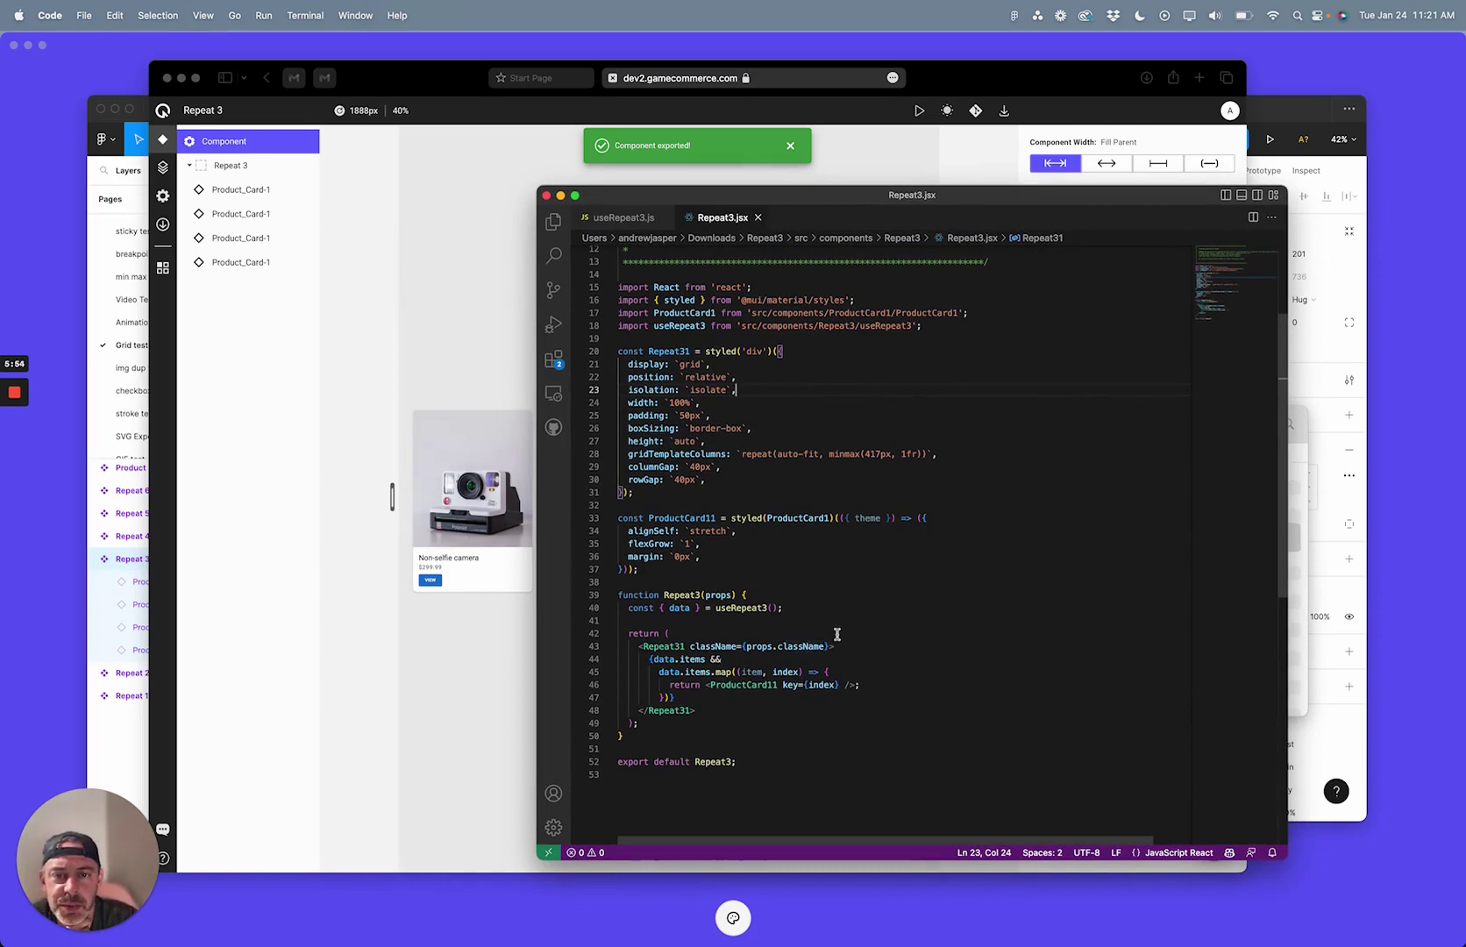
click(622, 218)
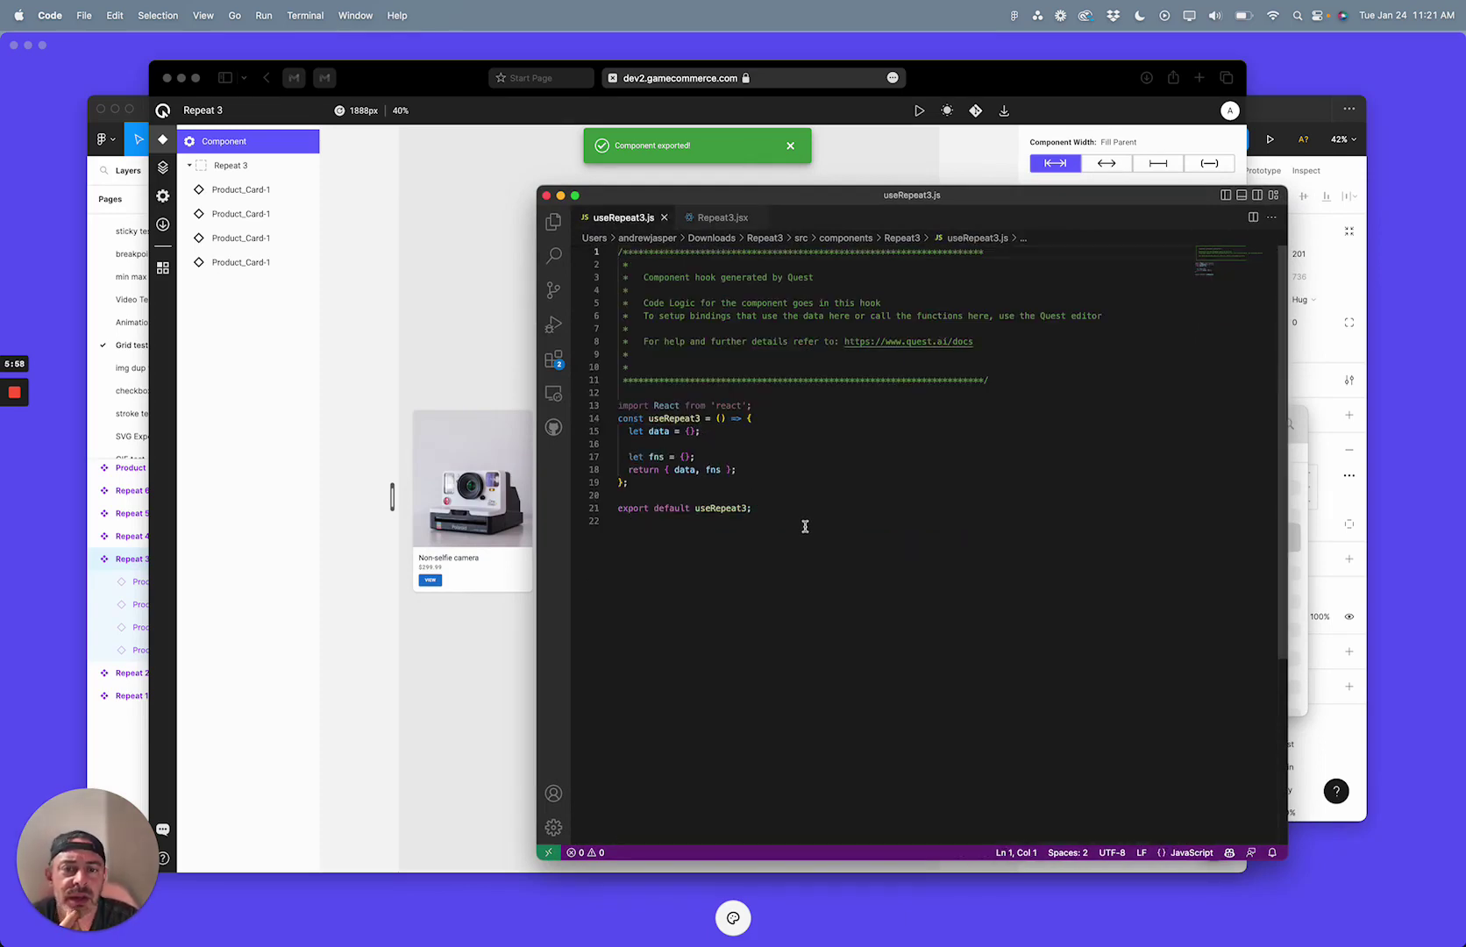
click(783, 432)
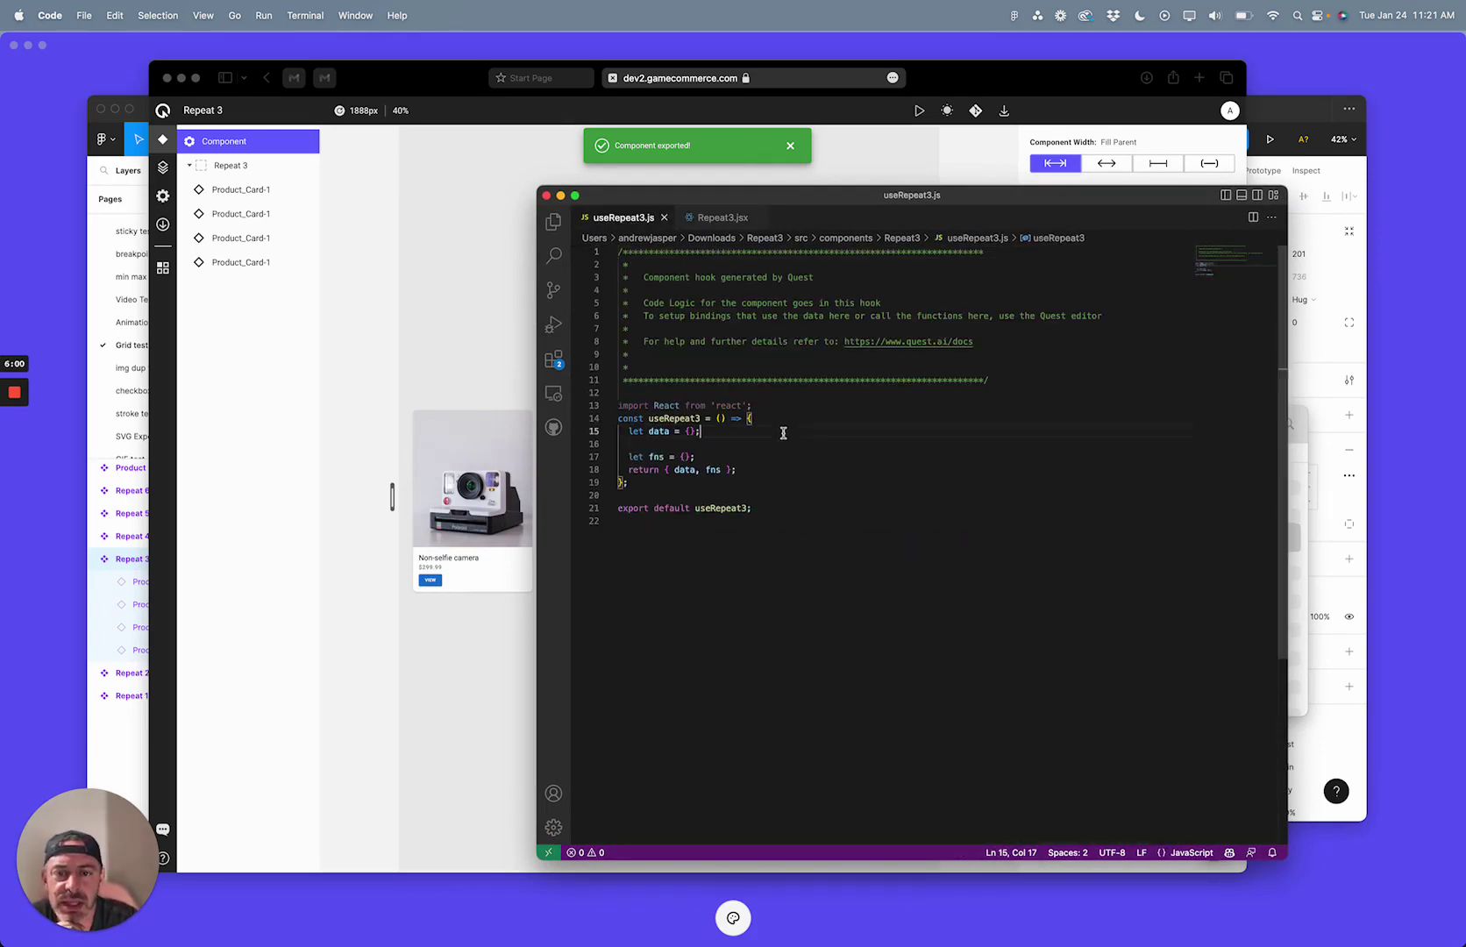